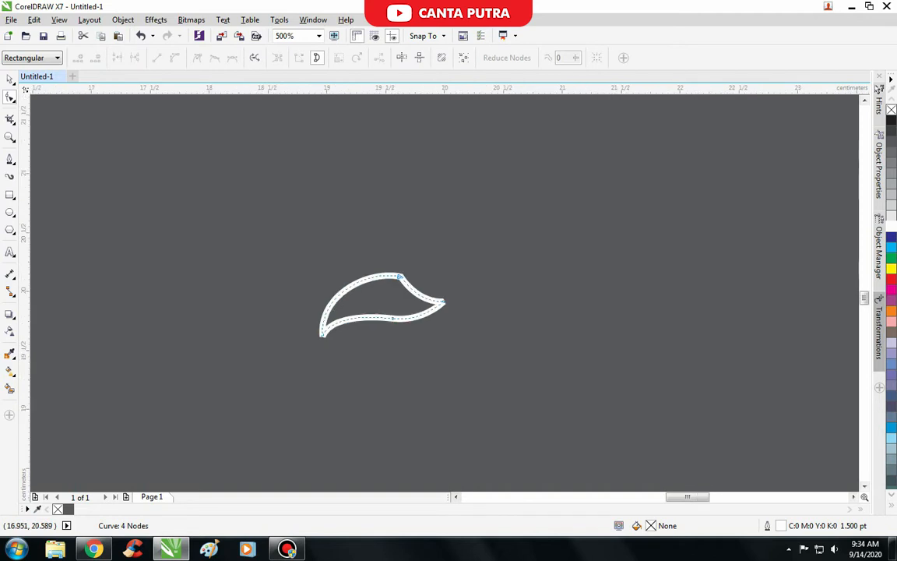
Draw an open wavy curve about 0.67 cm wide with the Pen tool just below the beak, following its lower edge.
left_click(9, 159)
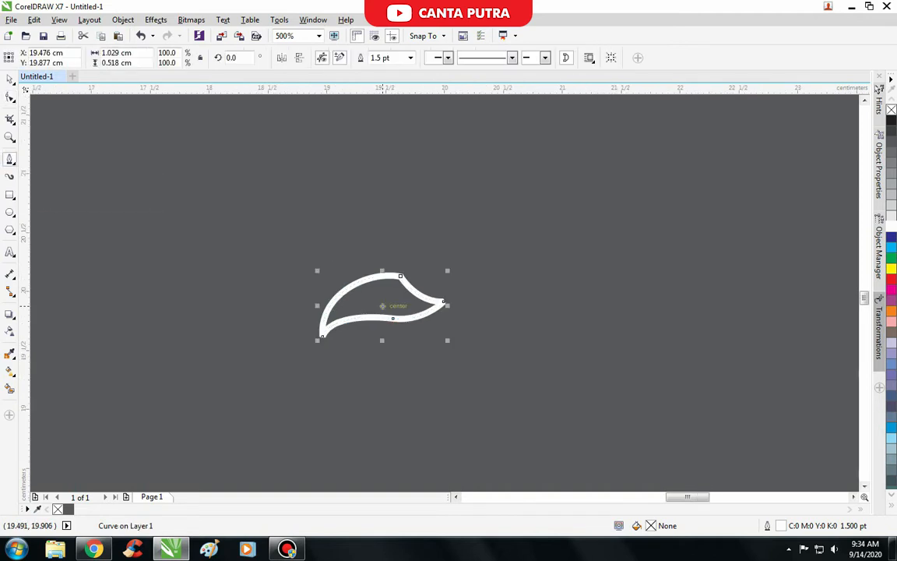
scroll(386, 305, "up", 2)
left_click(573, 380)
left_click_drag(459, 412, 414, 412)
left_click_drag(256, 409, 216, 434)
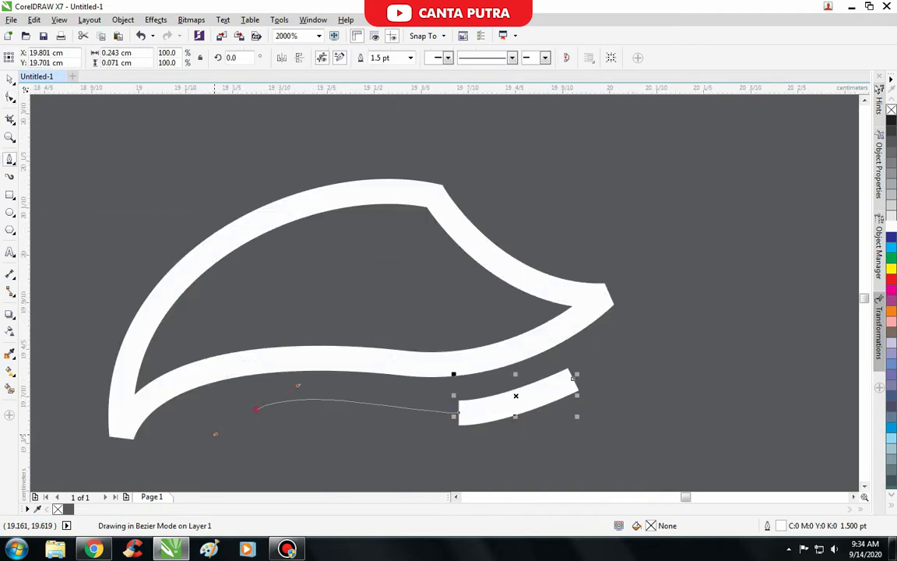
scroll(206, 351, "down", 1)
scroll(272, 371, "up", 1)
scroll(311, 381, "down", 2)
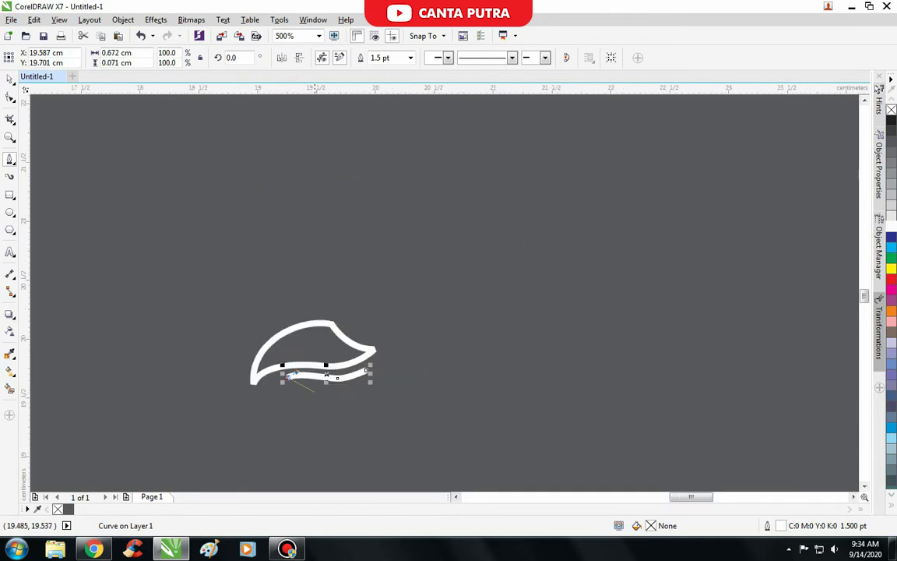
Add a rounded underside to the new curve and close it at its starting node to form the lower beak.
scroll(313, 391, "up", 1)
left_click_drag(317, 385, 334, 404)
scroll(411, 405, "up", 1)
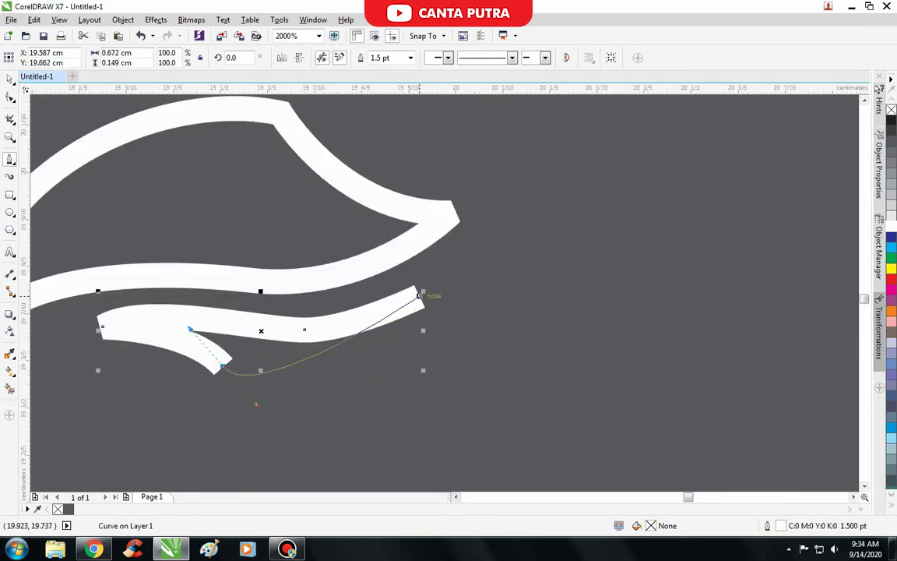
left_click(419, 297)
scroll(398, 329, "down", 2)
Enlarge both beak shapes to 259.2% and remove the extra node from the lower beak's underside.
key("ctrl+a")
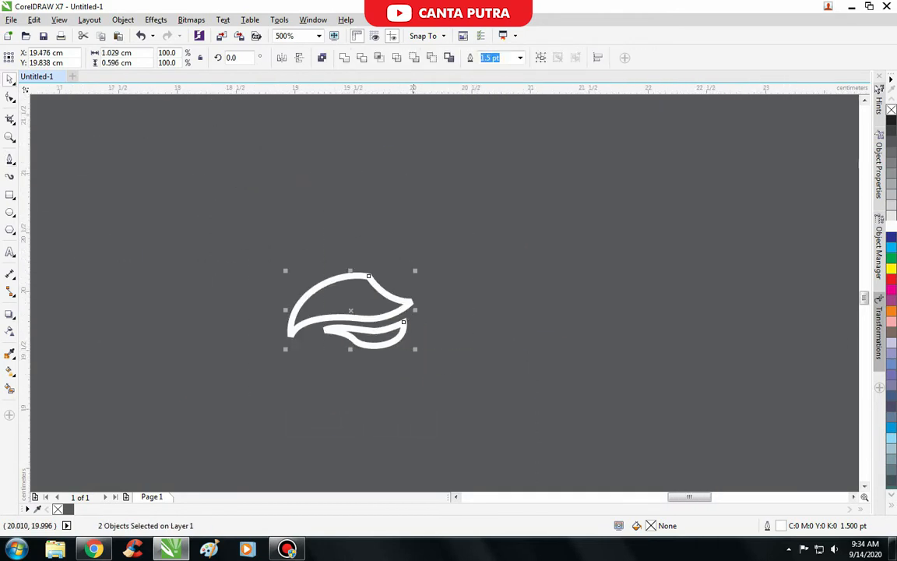
scroll(387, 344, "up", 3)
left_click(387, 343)
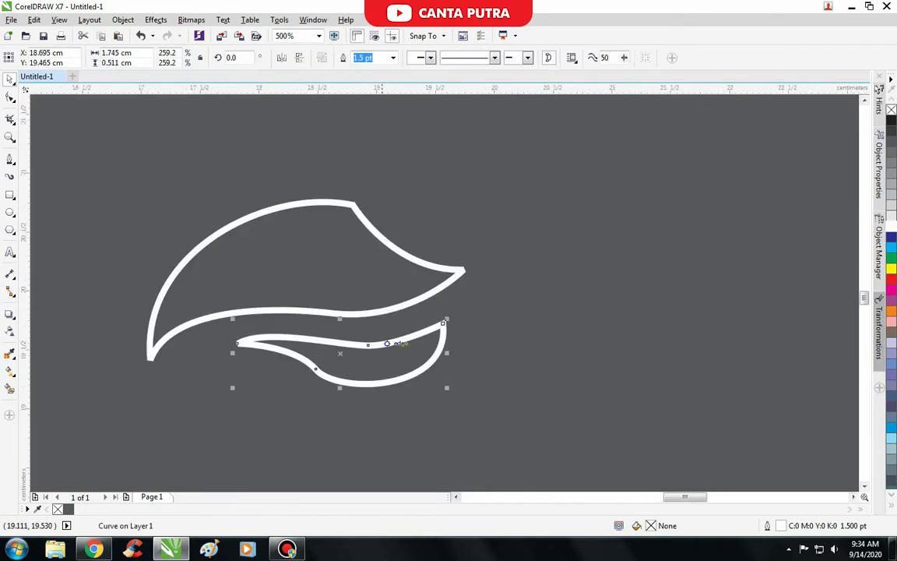
key("F10")
scroll(239, 356, "up", 1)
scroll(449, 355, "down", 1)
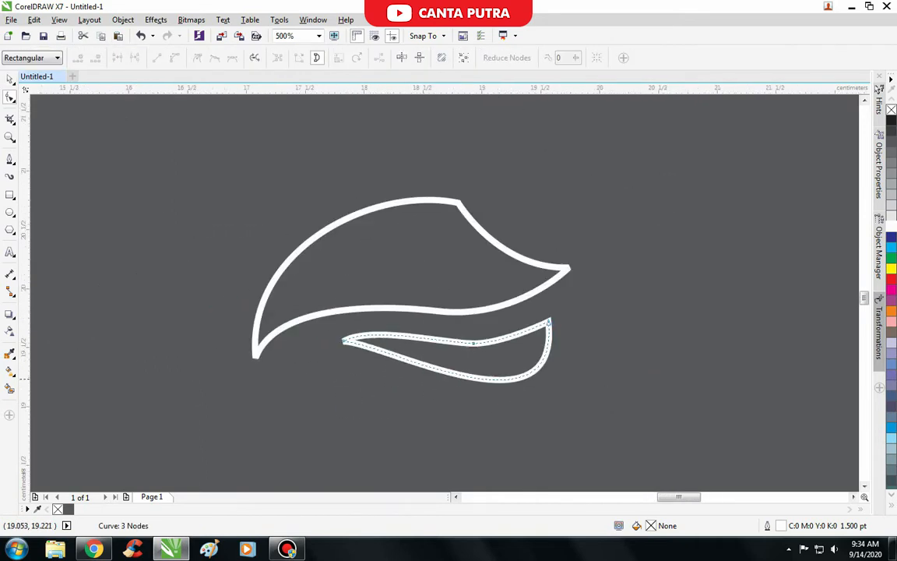
Move the lower beak slightly up toward the upper beak and clear the selection.
scroll(498, 369, "up", 1)
key("space")
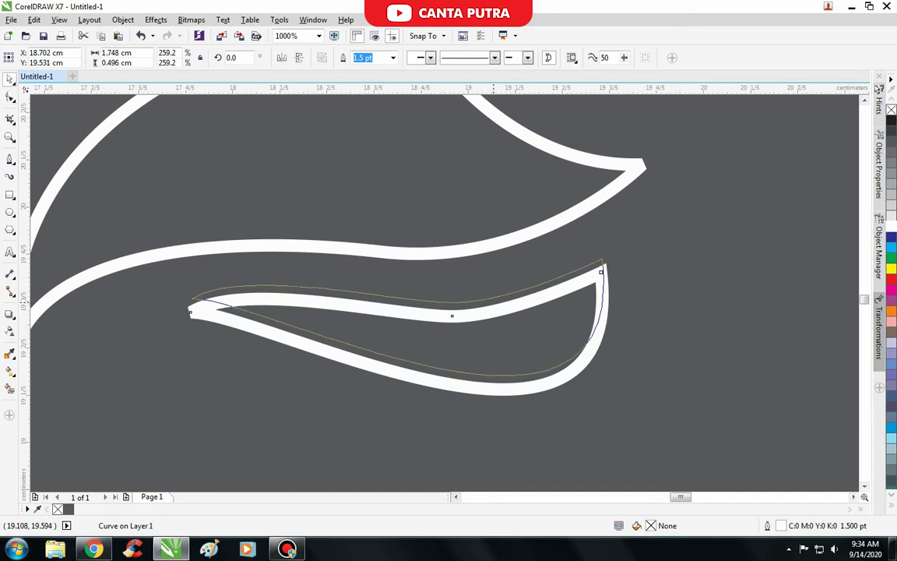
scroll(441, 297, "down", 2)
scroll(418, 312, "up", 1)
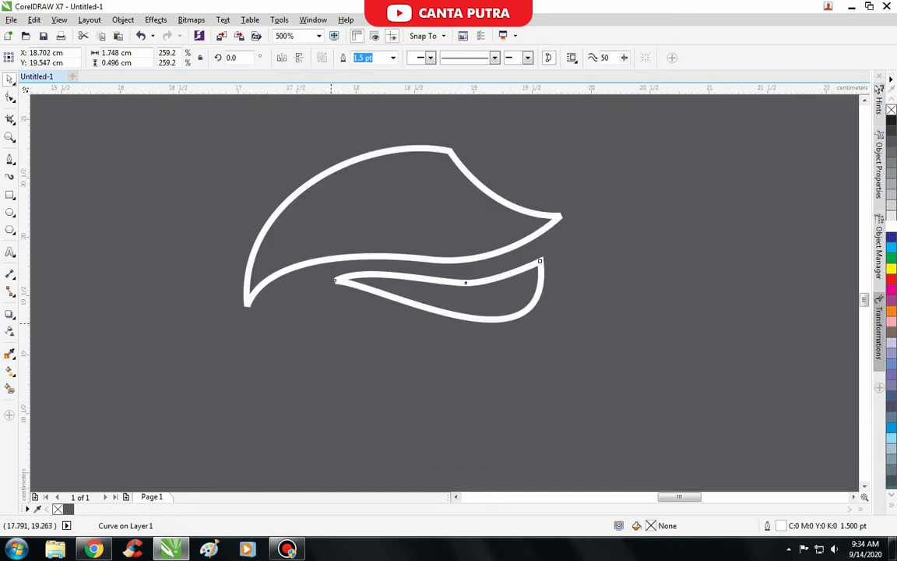
key("space")
scroll(227, 329, "down", 1)
key("Escape")
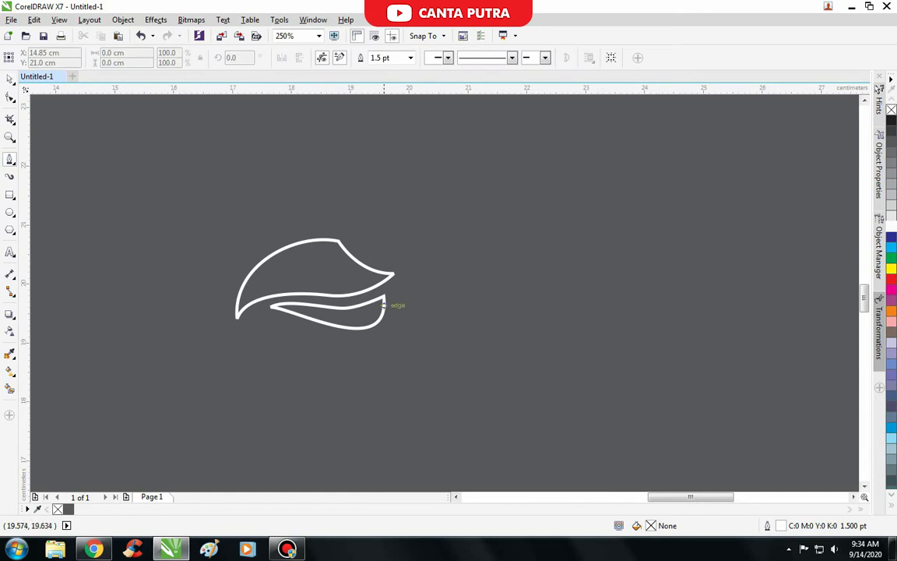
Draw the inner head outline with the Pen tool from above the beak, with one sharp notch, about 3.2 cm wide.
scroll(364, 236, "up", 1)
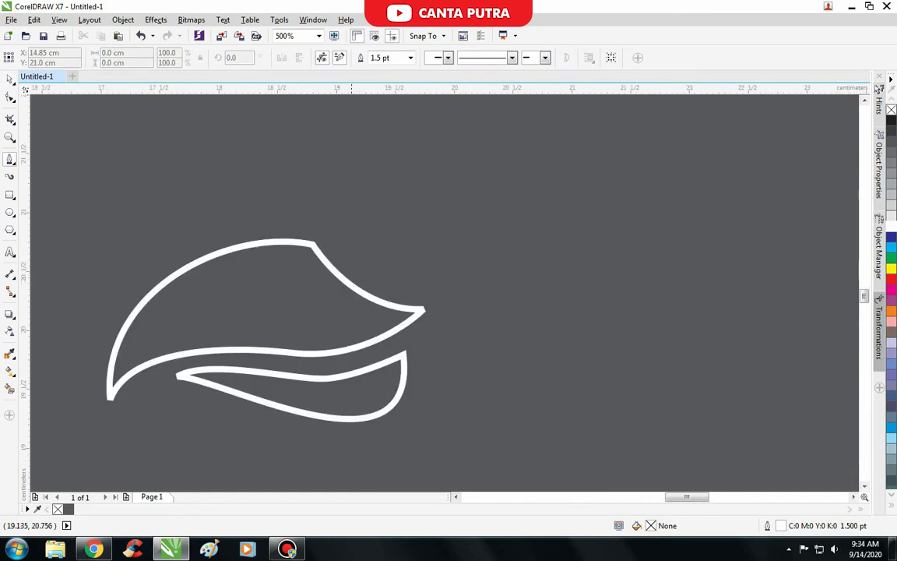
double_click(520, 207)
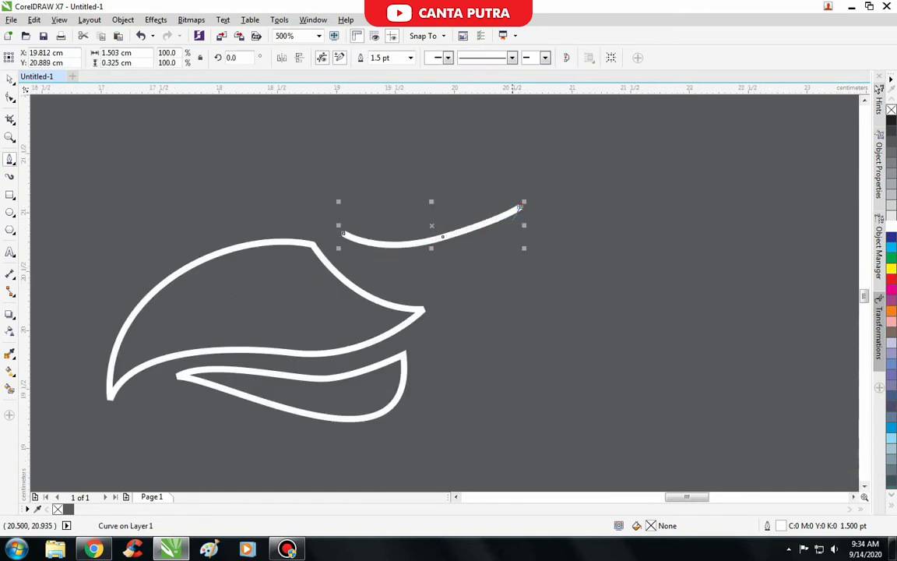
left_click(519, 206)
double_click(500, 242)
scroll(429, 288, "right", 5)
left_click(286, 223)
double_click(514, 226)
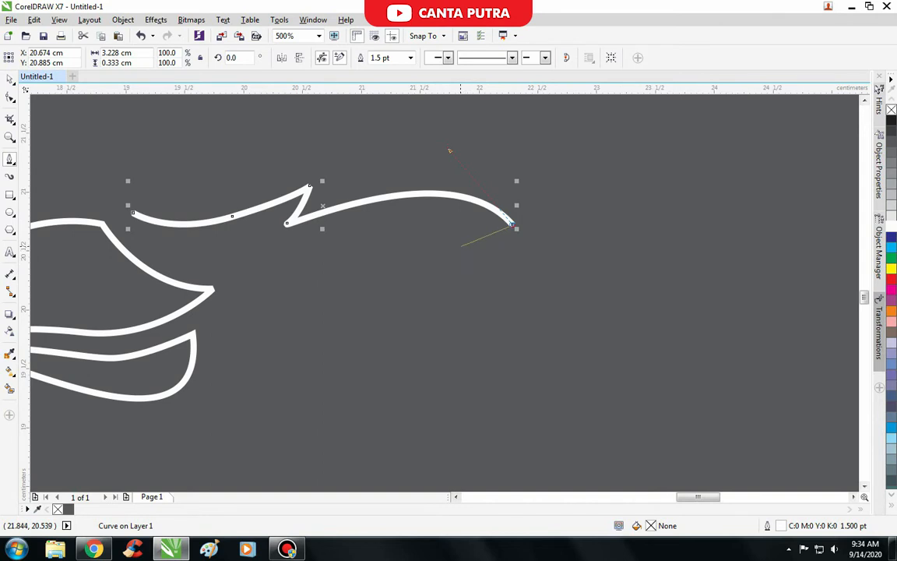
Continue the outline down the back of the head with a curved feather between two notches and a straight-sided pointed feather.
left_click(465, 257)
scroll(467, 253, "down", 1)
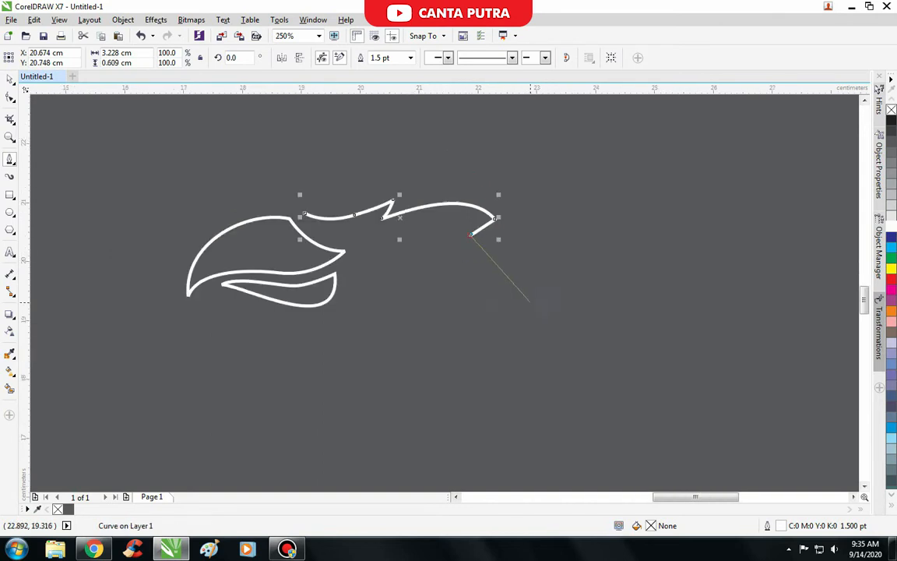
left_click_drag(559, 320, 577, 372)
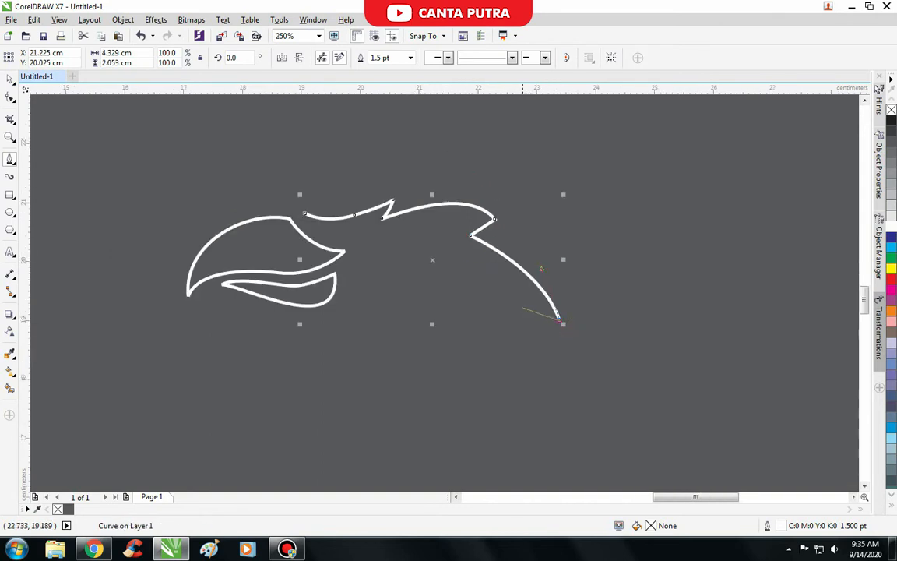
left_click(522, 306)
left_click(573, 426)
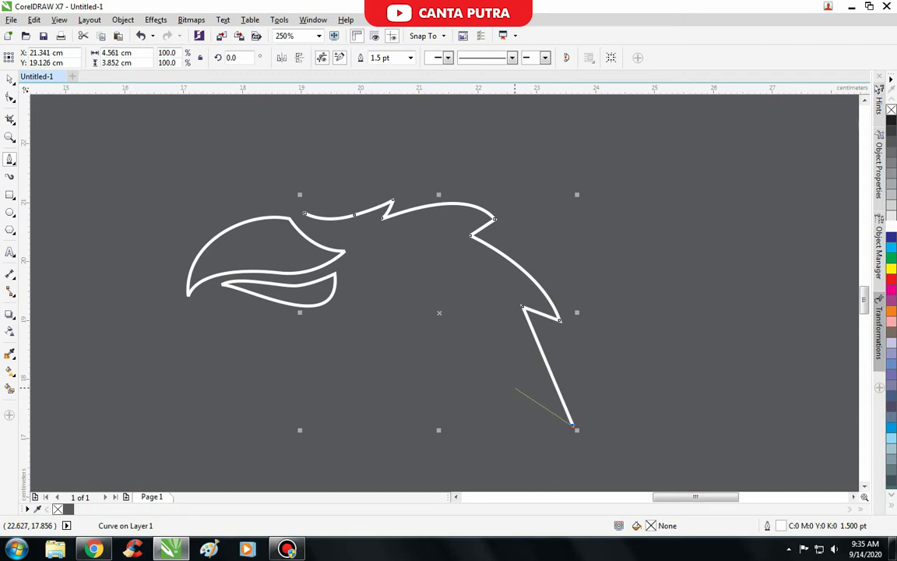
left_click(514, 387)
Extend the outline back under the head with a long curve to a sharp tip and a small hooked feather.
scroll(475, 393, "down", 1)
scroll(456, 404, "up", 1)
mouse_move(432, 381)
left_mouse_down()
mouse_move(397, 350)
mouse_move(386, 347)
mouse_move(382, 357)
mouse_move(330, 340)
left_mouse_up()
key("ctrl+z")
scroll(454, 420, "up", 1)
left_click_drag(450, 406, 513, 407)
scroll(375, 417, "up", 1)
left_click_drag(280, 382, 253, 361)
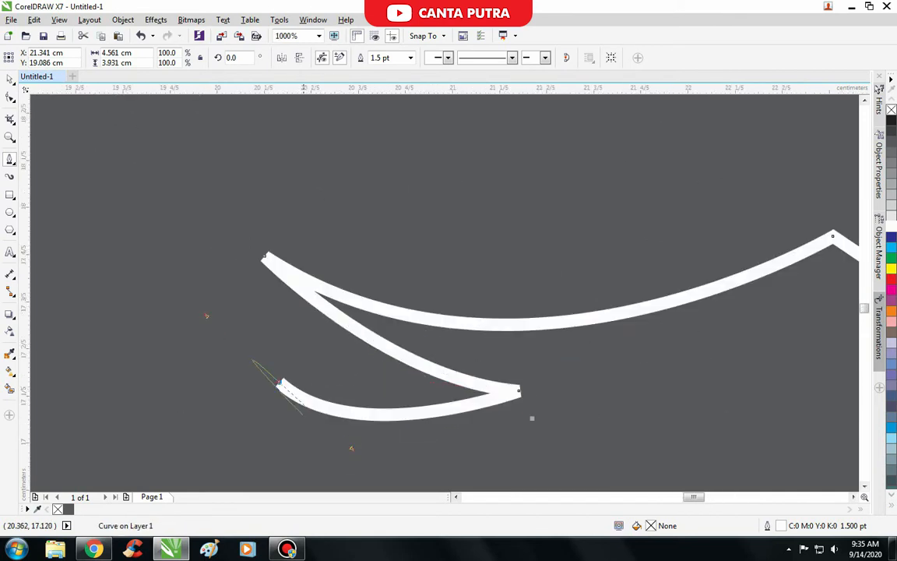
Continue the outline down the front of the neck with two long curves separated by a sharp notch.
scroll(352, 447, "down", 2)
scroll(366, 405, "down", 1)
scroll(390, 413, "up", 1)
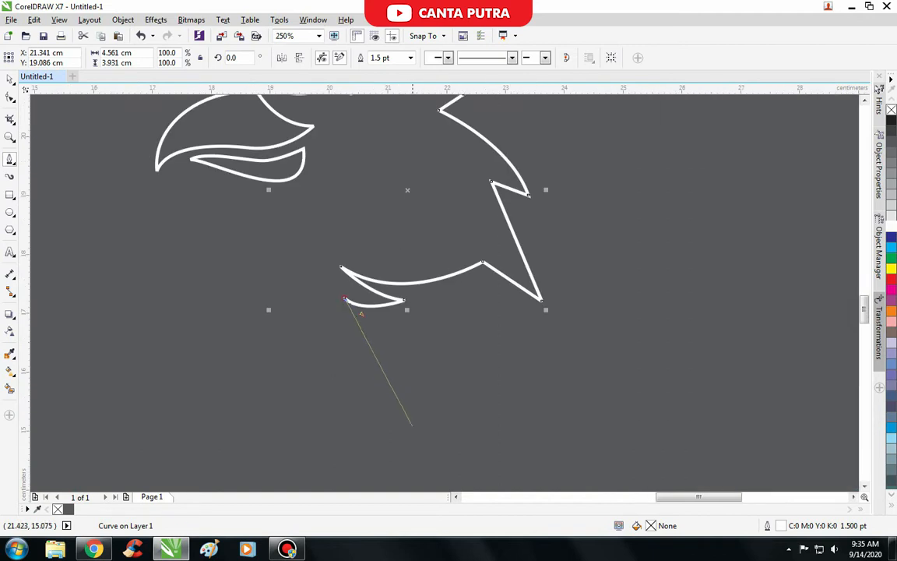
left_click_drag(412, 431, 410, 458)
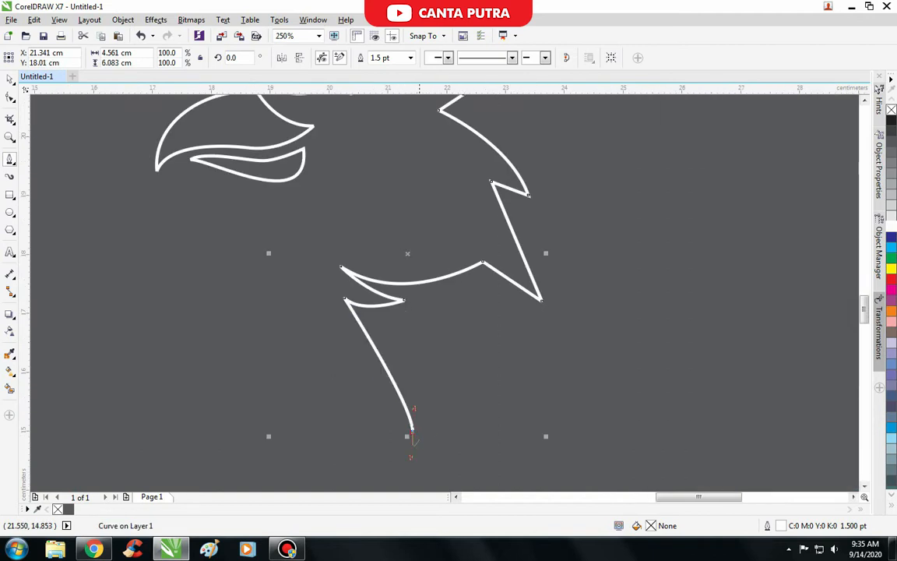
scroll(379, 403, "down", 1)
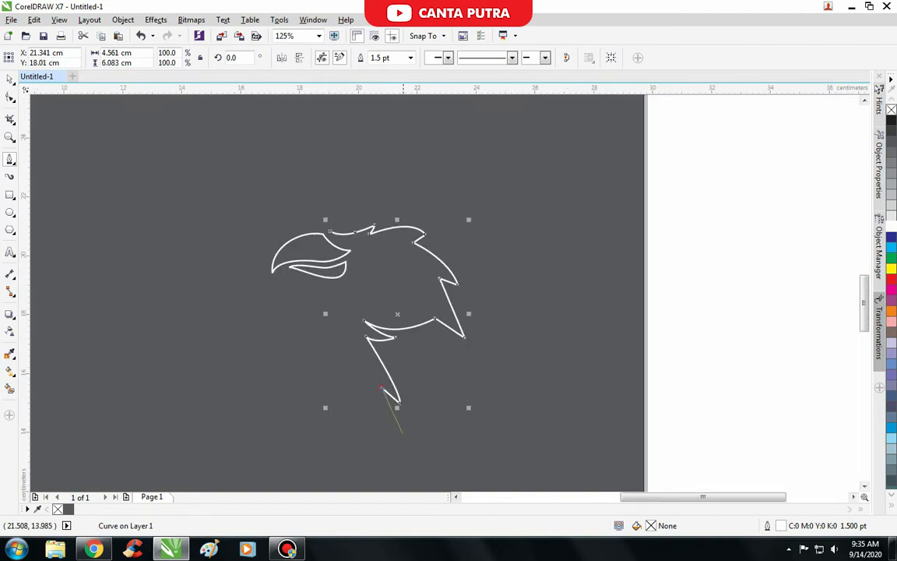
left_click_drag(430, 444, 429, 463)
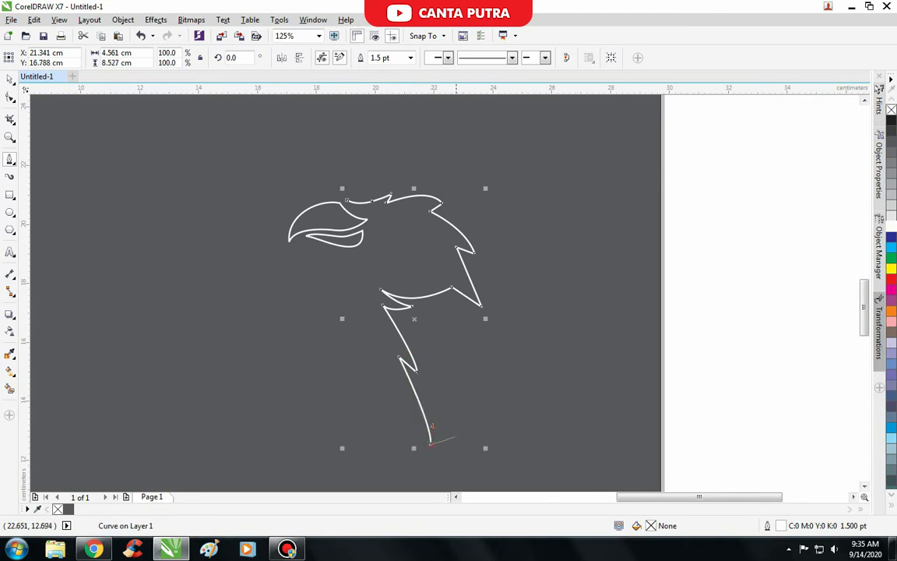
scroll(463, 409, "down", 1)
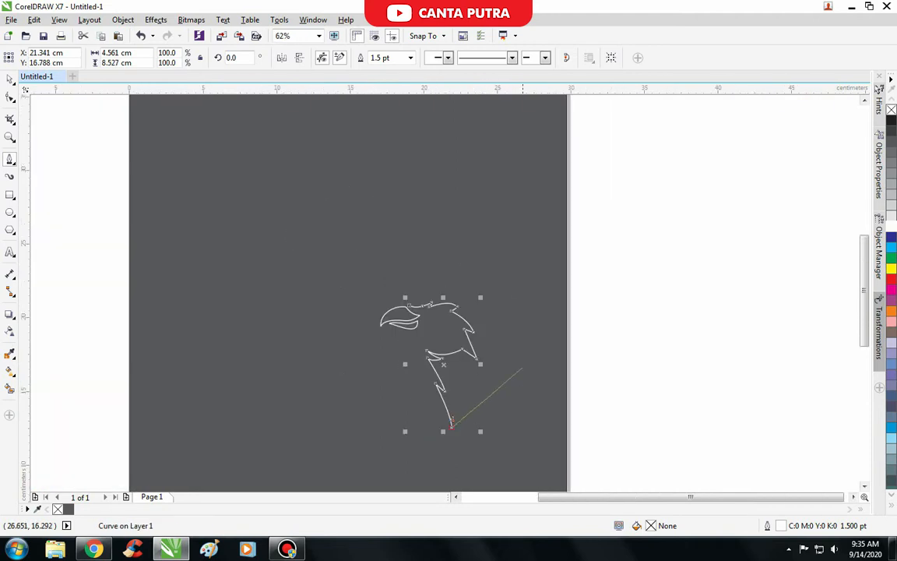
scroll(510, 349, "up", 1)
left_click_drag(467, 382, 475, 333)
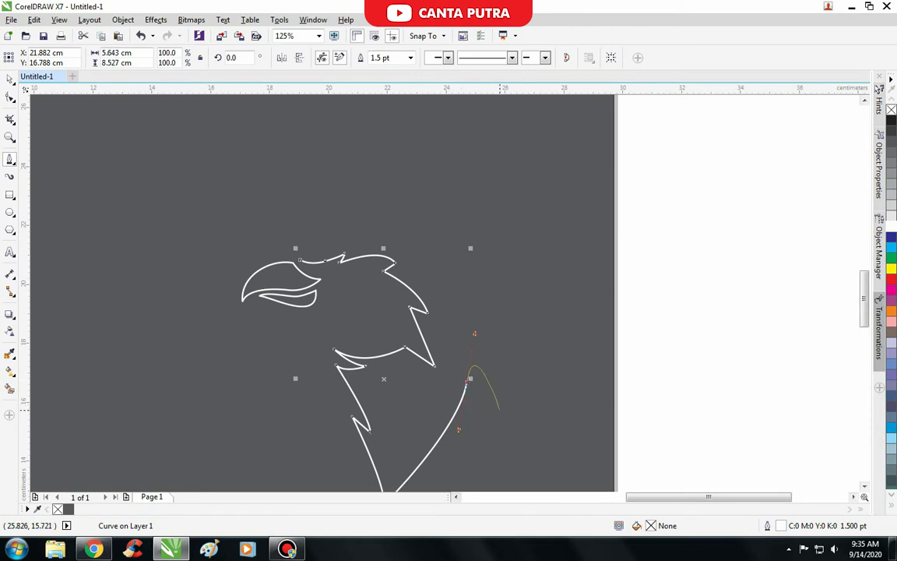
scroll(466, 382, "down", 1)
key("ctrl+z")
Draw the neck's lower edge as a rising curve, a straight segment to a second tip, and a curve back up.
scroll(381, 417, "up", 1)
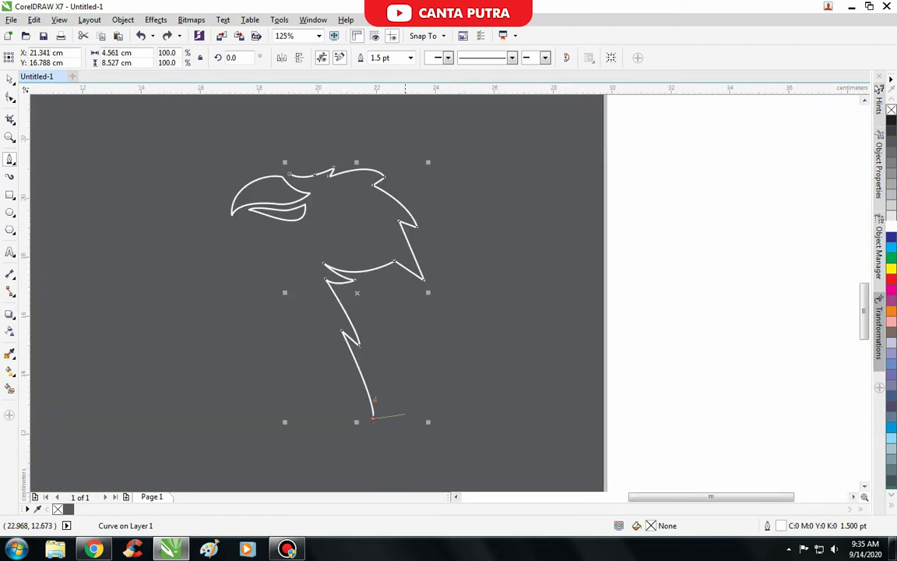
scroll(374, 400, "up", 1)
scroll(421, 352, "down", 2)
scroll(425, 324, "up", 1)
left_click_drag(418, 335, 427, 320)
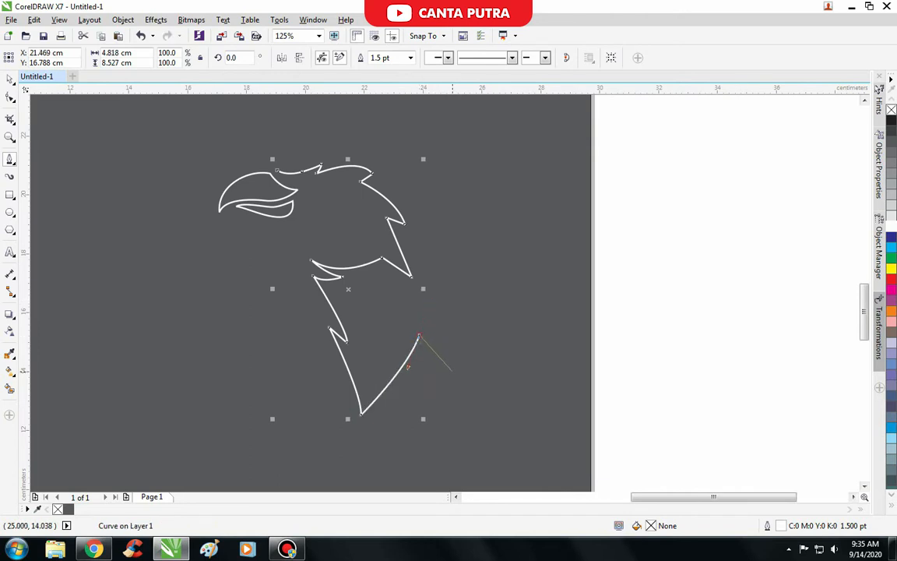
left_click(455, 380)
left_click_drag(457, 278, 447, 242)
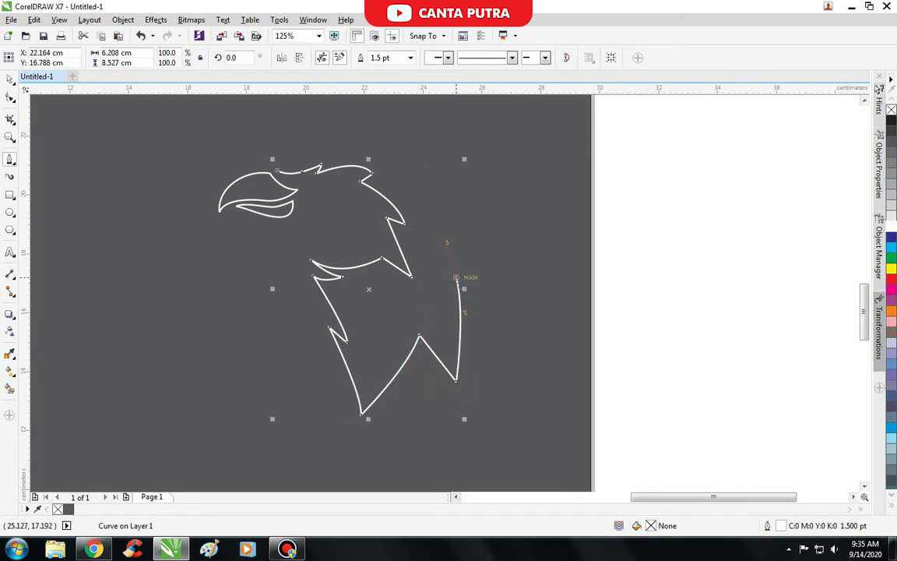
Add a pointed feather on the back of the neck and curve its outer edge up to the next notch.
scroll(457, 278, "down", 1)
scroll(486, 278, "up", 1)
scroll(463, 273, "up", 1)
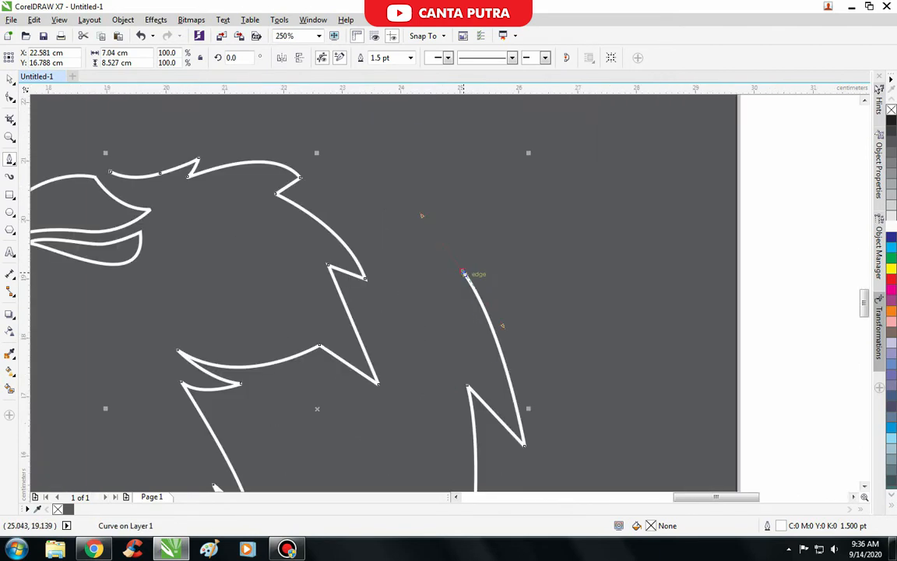
scroll(463, 273, "down", 1)
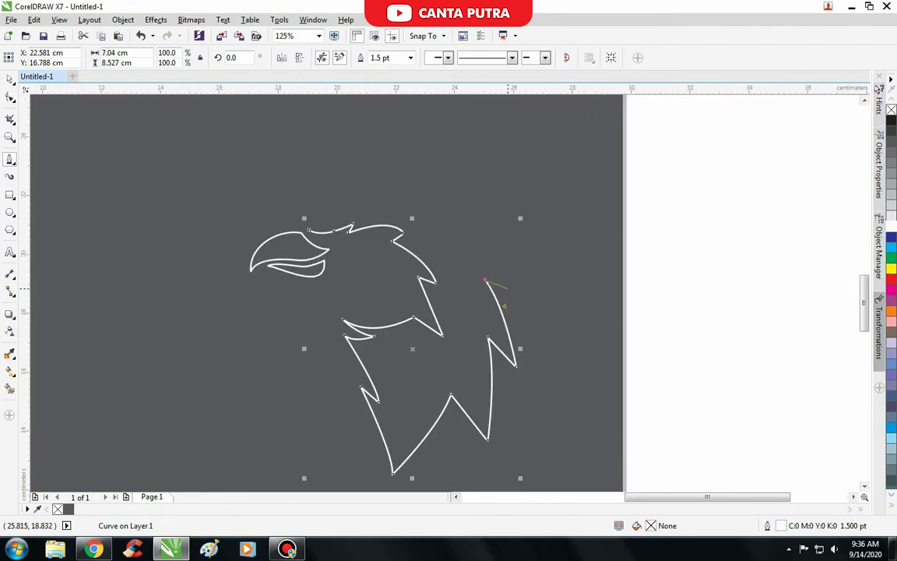
scroll(512, 278, "up", 1)
scroll(526, 291, "up", 1)
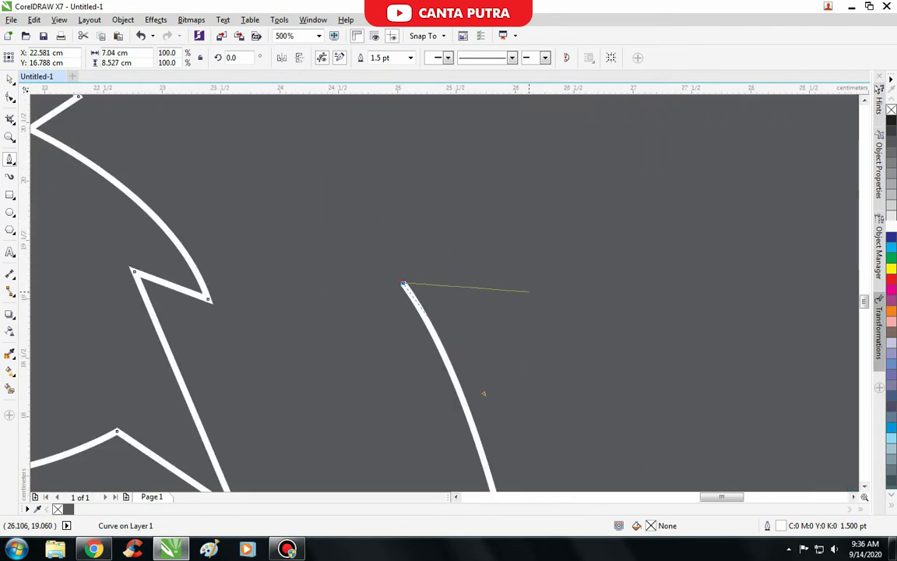
Draw the upper back feather with an outward tip and curve its top edge back to a sharp inner point.
left_click_drag(567, 292, 606, 276)
scroll(581, 307, "down", 2)
scroll(506, 235, "up", 1)
left_click_drag(566, 318, 587, 323)
left_click(497, 271)
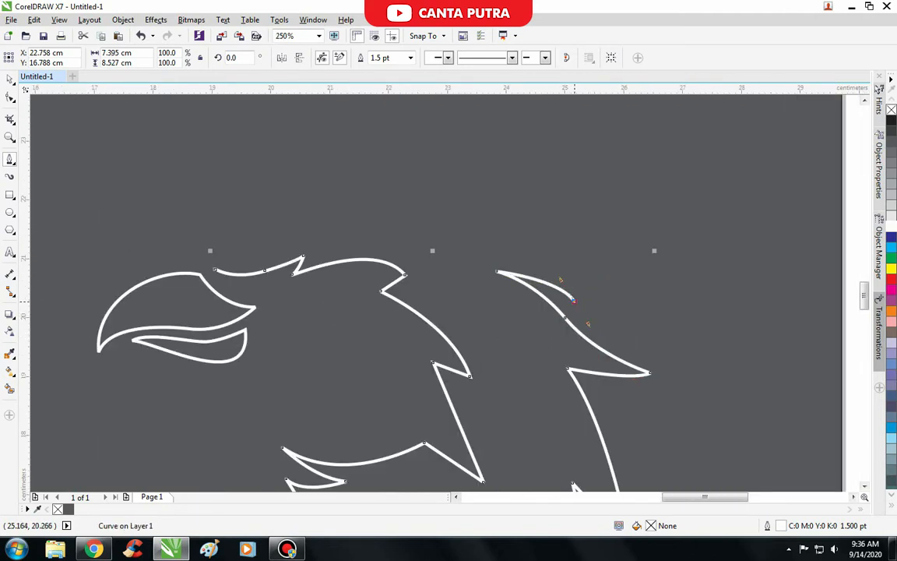
Draw the outer crown with a feather notch and close the head outline at the forehead above the beak.
scroll(624, 330, "down", 1)
scroll(546, 279, "up", 1)
left_click_drag(467, 253, 315, 312)
left_click(488, 226)
scroll(332, 259, "down", 2)
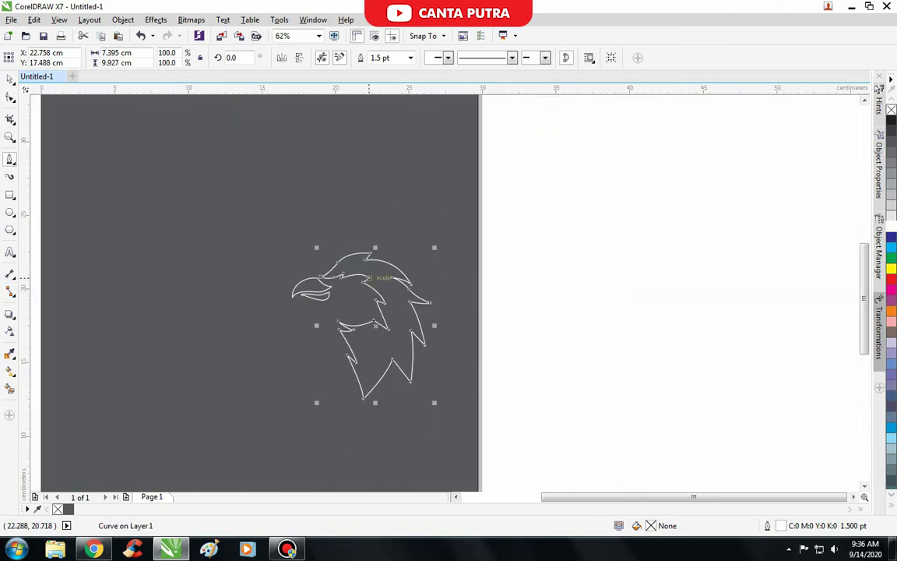
Draw the eye's upper curve about 1.6 cm wide inside the head, with a notched back corner and a rounded lower edge.
scroll(381, 273, "up", 1)
scroll(304, 296, "up", 2)
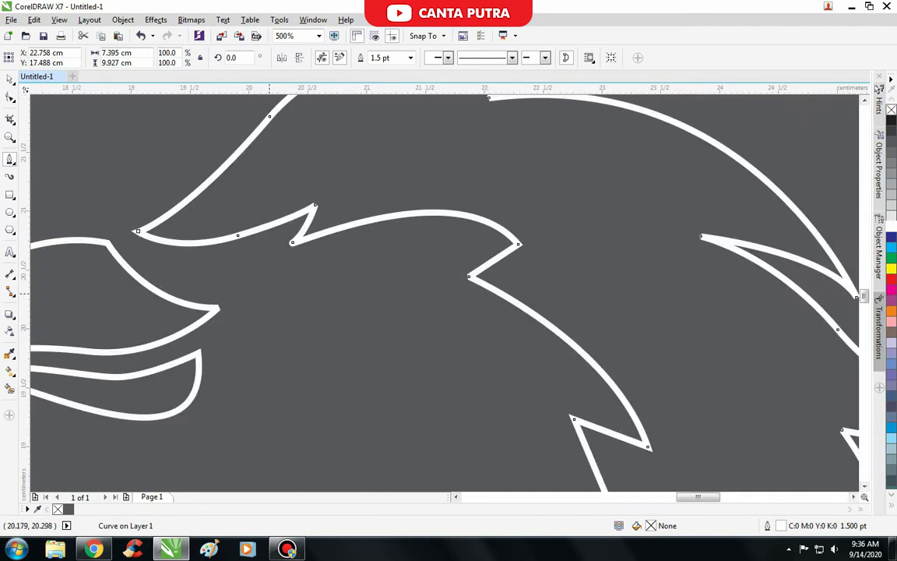
left_click_drag(438, 251, 547, 266)
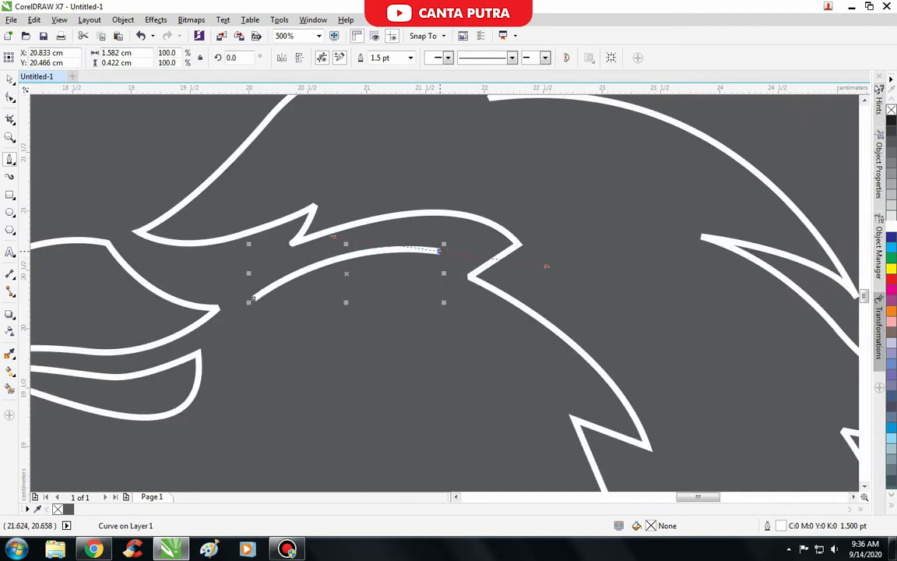
left_click(411, 266)
left_click_drag(382, 317, 322, 335)
Finish the eye with a pointed front corner and close it at its starting node, about 1.69 by 0.67 cm overall.
left_click(276, 310)
scroll(275, 310, "up", 1)
left_click(204, 345)
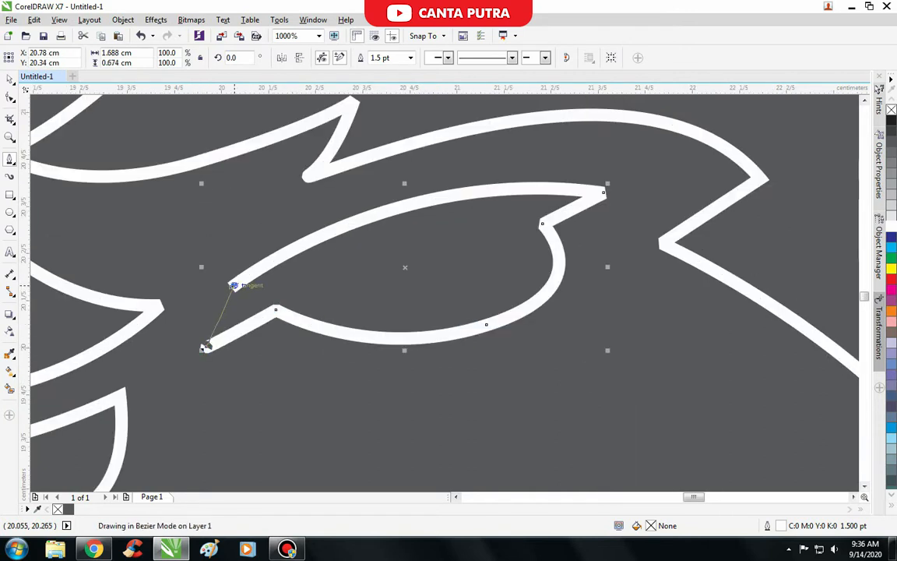
left_click(232, 286)
scroll(233, 286, "up", 1)
key("ctrl+z")
left_click(304, 289)
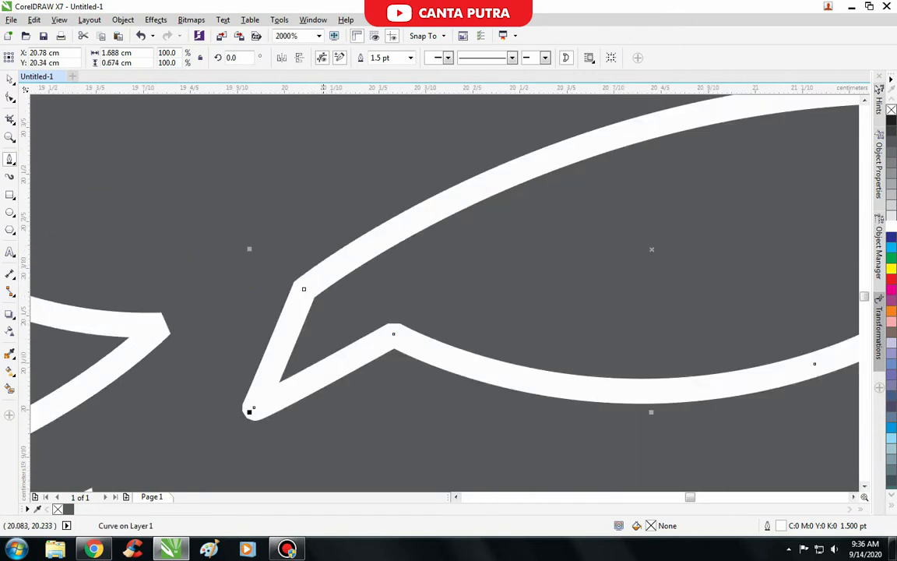
Reshape the eye's front corner into a longer, slimmer point facing the beak while keeping its six nodes.
scroll(322, 301, "down", 1)
left_click(9, 97)
left_click_drag(274, 261, 311, 297)
key("Delete")
scroll(422, 264, "down", 2)
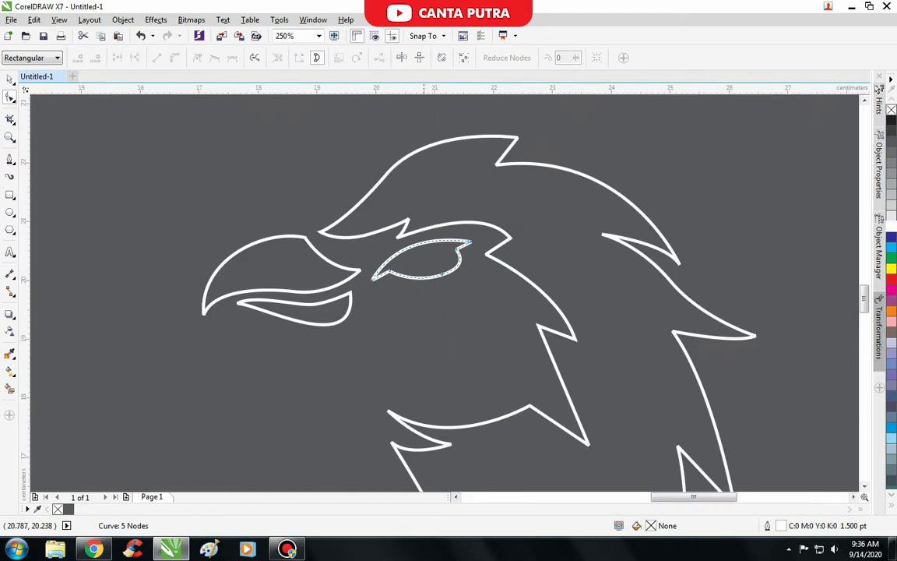
scroll(431, 262, "up", 1)
key("ctrl+z")
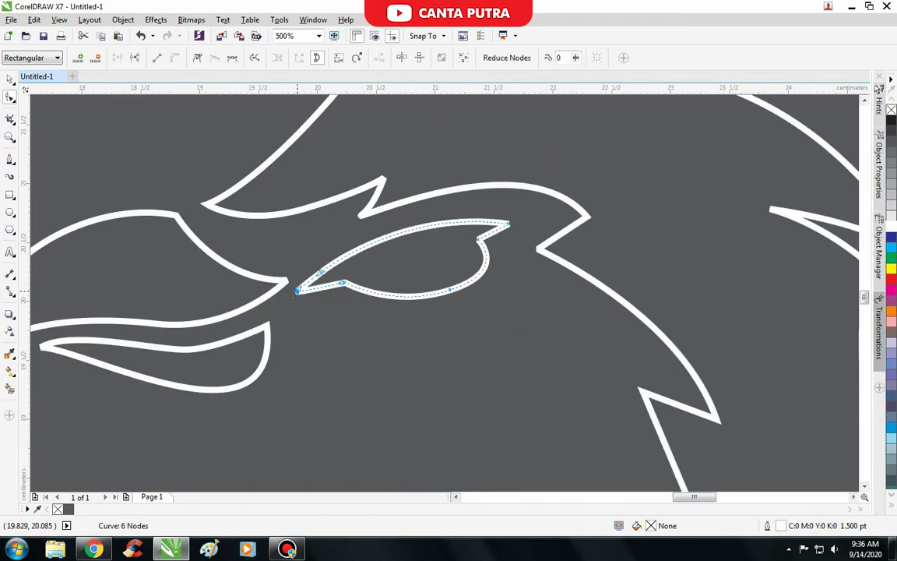
Move the whole eye slightly back and up from the beak, beneath the brow line.
scroll(358, 302, "down", 1)
key("space")
scroll(373, 298, "up", 1)
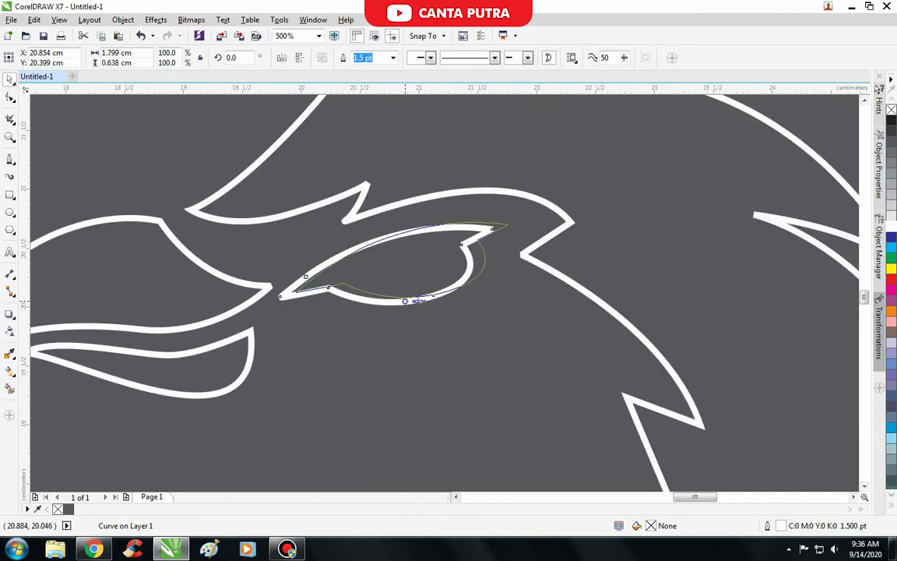
scroll(405, 299, "down", 2)
scroll(382, 327, "up", 2)
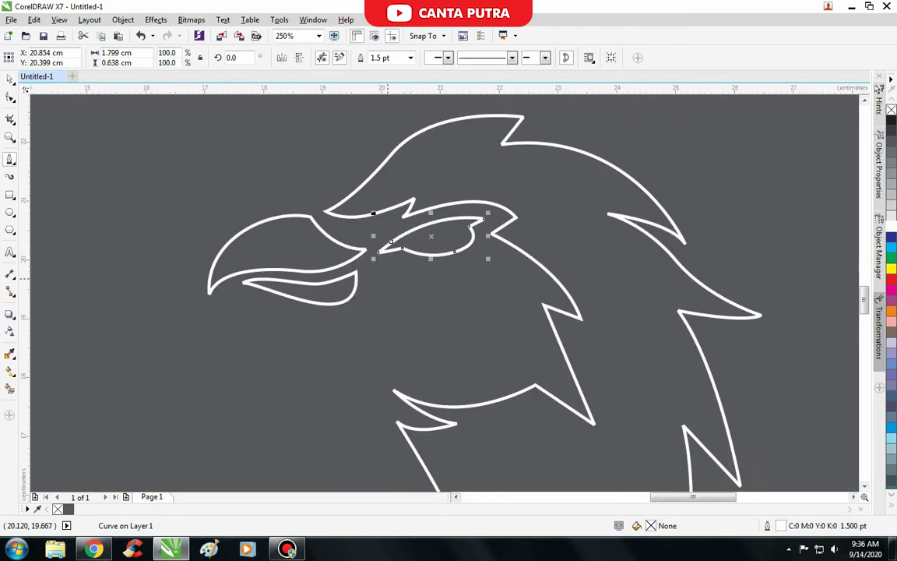
Draw the cheek marking's curved front edge behind the beak, a pointed lower tip and a curved underside, about 2.39 by 1.18 cm overall.
left_click(344, 264)
left_click_drag(346, 400, 370, 441)
key("space")
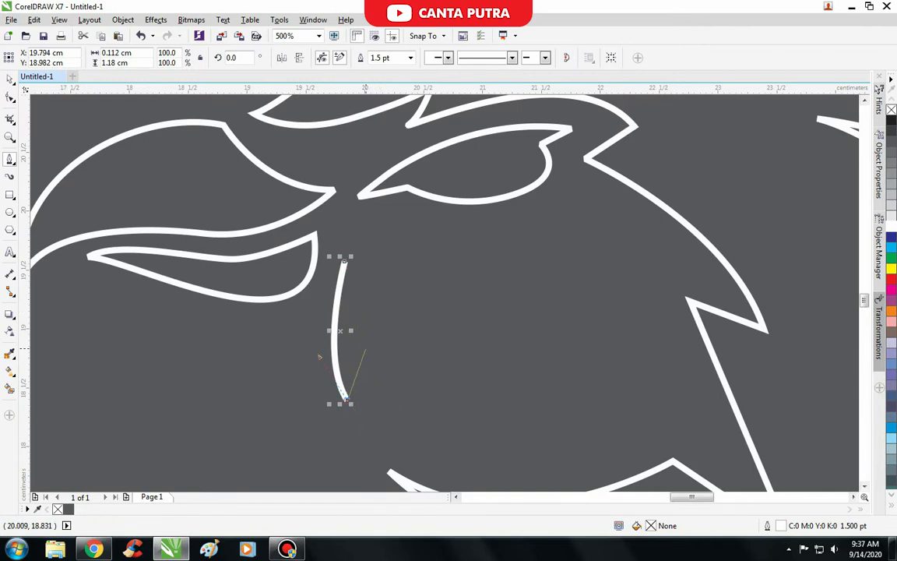
left_click(366, 356)
left_click_drag(613, 320, 657, 272)
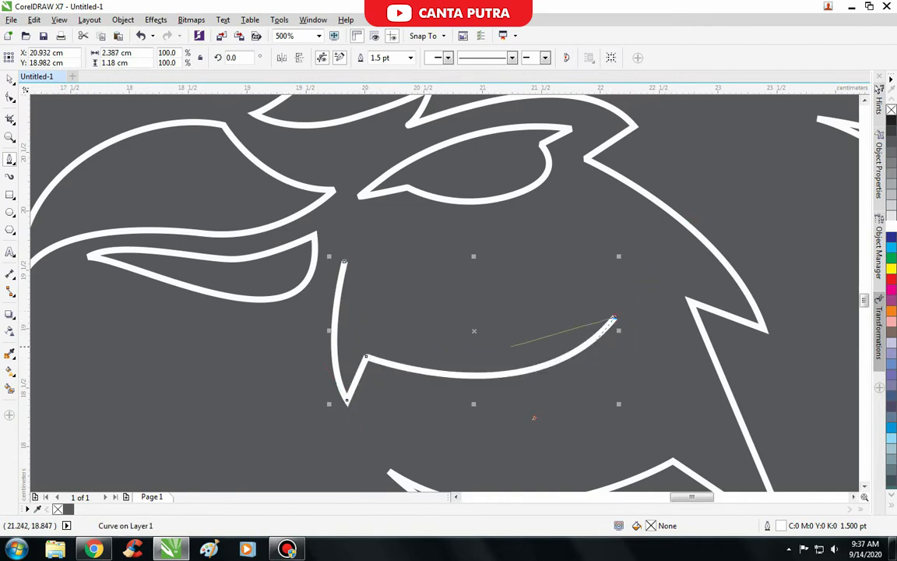
Add a curved feather notch and a raised rear tip to the cheek marking, and close it at its starting node.
left_click(502, 337)
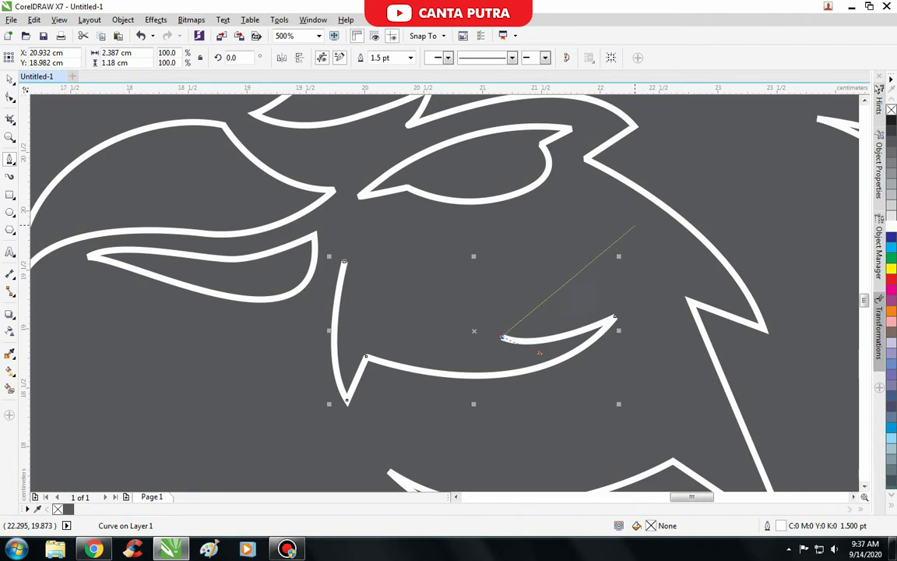
left_click_drag(634, 224, 418, 309)
scroll(419, 309, "down", 2)
key("space")
scroll(467, 269, "down", 1)
key("Escape")
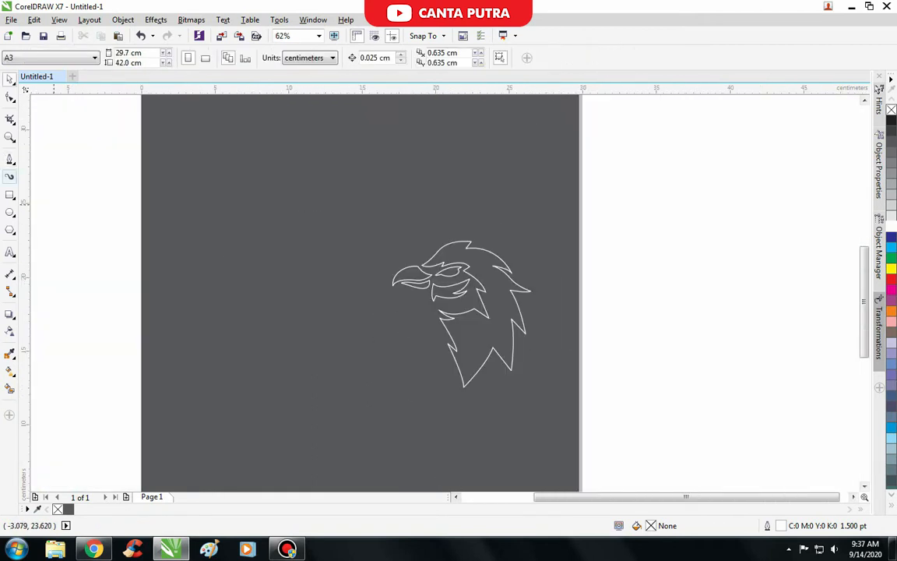
Draw the serrated front edge of an inner neck feather, starting below the neck's lower edge, about 1.12 by 2.67 cm.
left_click(9, 158)
scroll(511, 369, "up", 4)
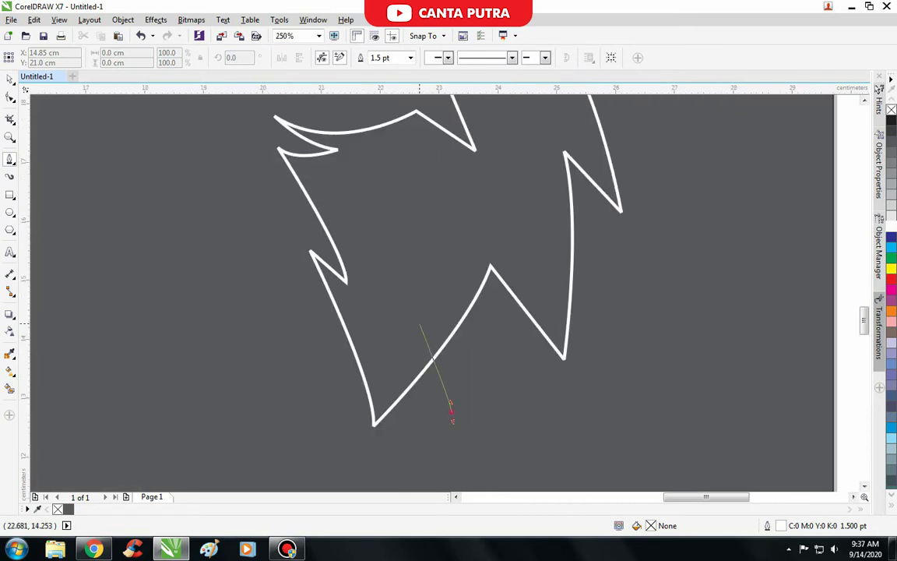
left_click(405, 303)
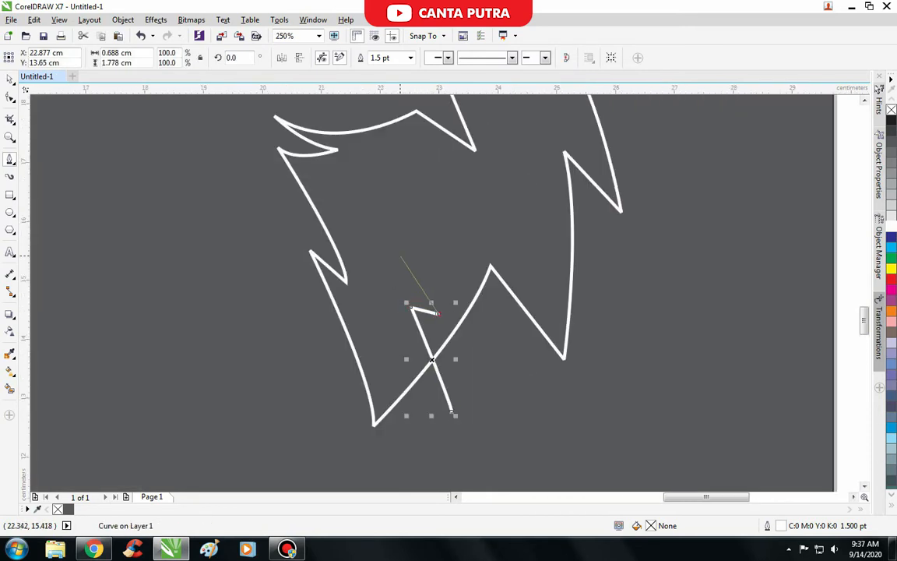
left_click_drag(385, 255, 367, 248)
scroll(384, 205, "up", 1)
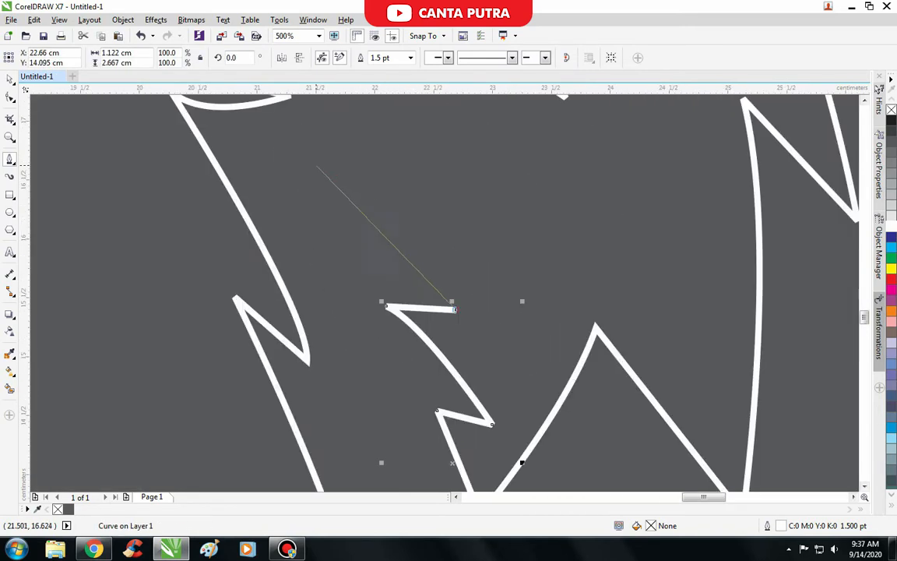
Extend the inner feather up to a sharp upper point and curve its rear edge back down past the first notch.
left_click_drag(312, 164, 269, 143)
left_click(313, 164, "alt")
left_click_drag(490, 318, 527, 408)
key("ctrl+z")
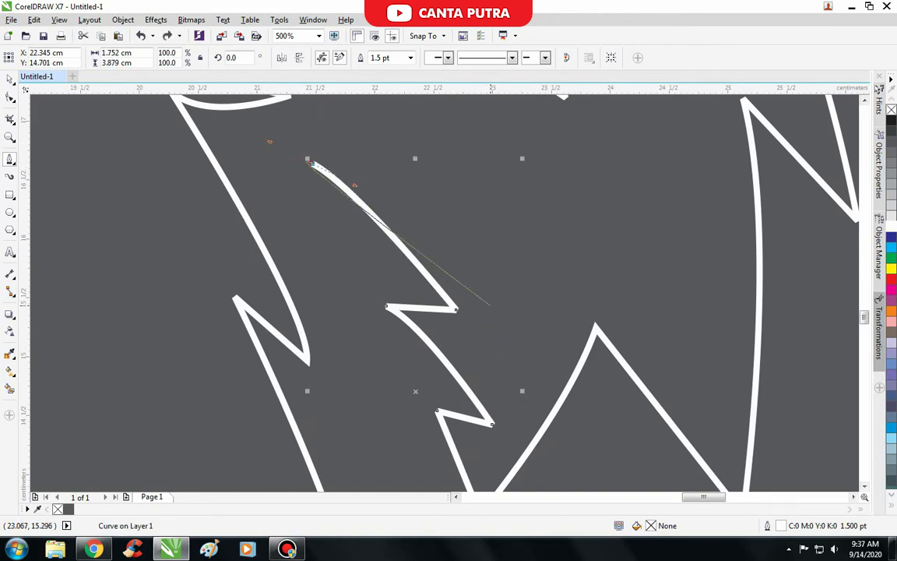
left_click_drag(518, 327, 589, 447)
left_click(517, 327, "alt")
scroll(469, 334, "up", 1)
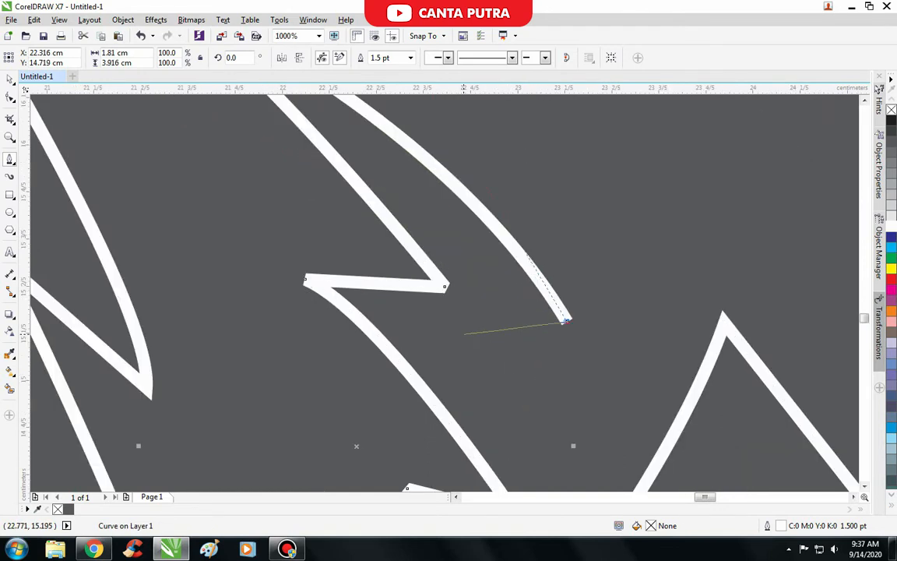
Add two stepped notches along the inner feather's rear edge and close the shape below the neck outline.
left_click(459, 333)
scroll(476, 328, "down", 2)
scroll(505, 384, "up", 1)
left_click(507, 371)
left_click(452, 383)
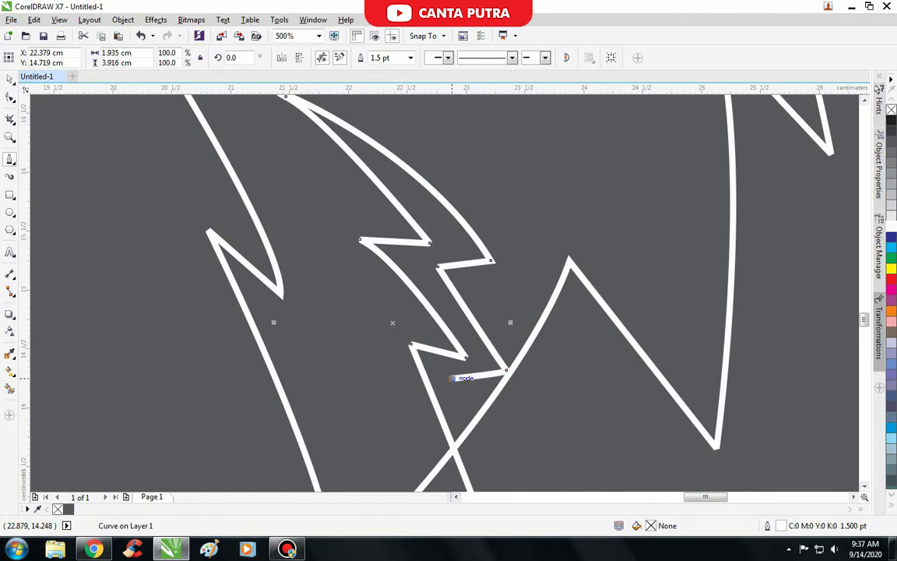
key("ctrl+z")
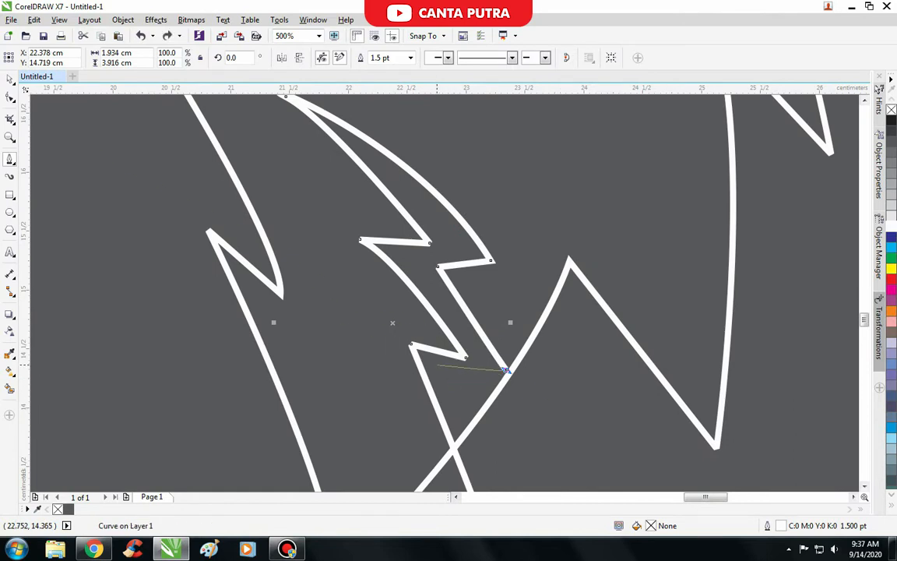
scroll(506, 371, "down", 1)
left_click(472, 451)
scroll(455, 386, "up", 1)
Shift the nodes of the inner feather's lower front and rear notches up and forward to refine its serrations.
left_click(9, 98)
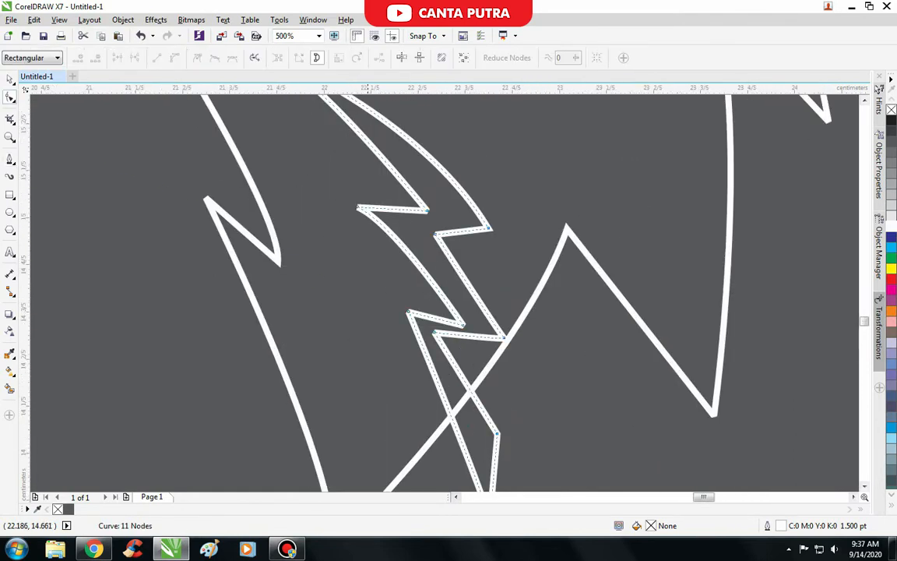
scroll(369, 294, "up", 1)
left_click_drag(450, 328, 384, 272)
left_click_drag(559, 352, 512, 295)
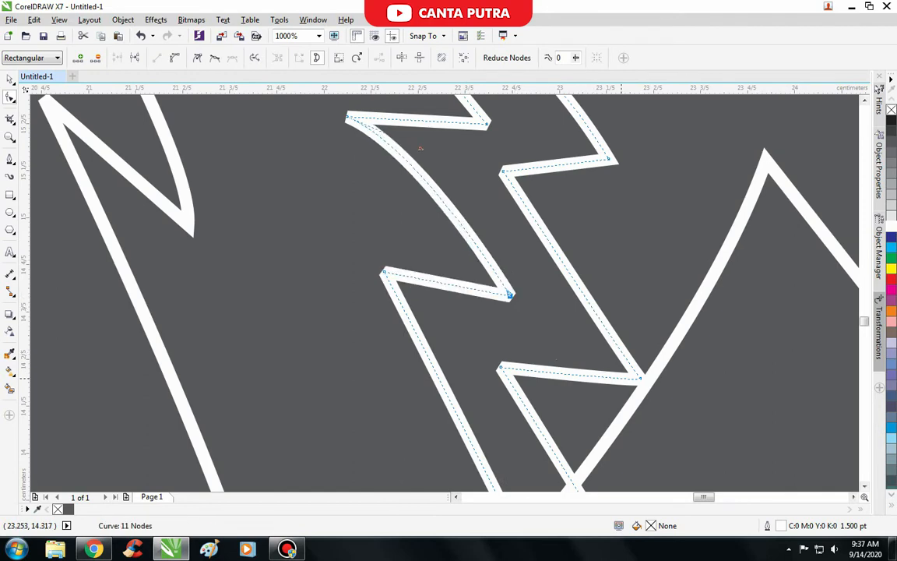
left_click_drag(641, 379, 600, 341)
left_click_drag(505, 368, 479, 340)
scroll(485, 304, "down", 2)
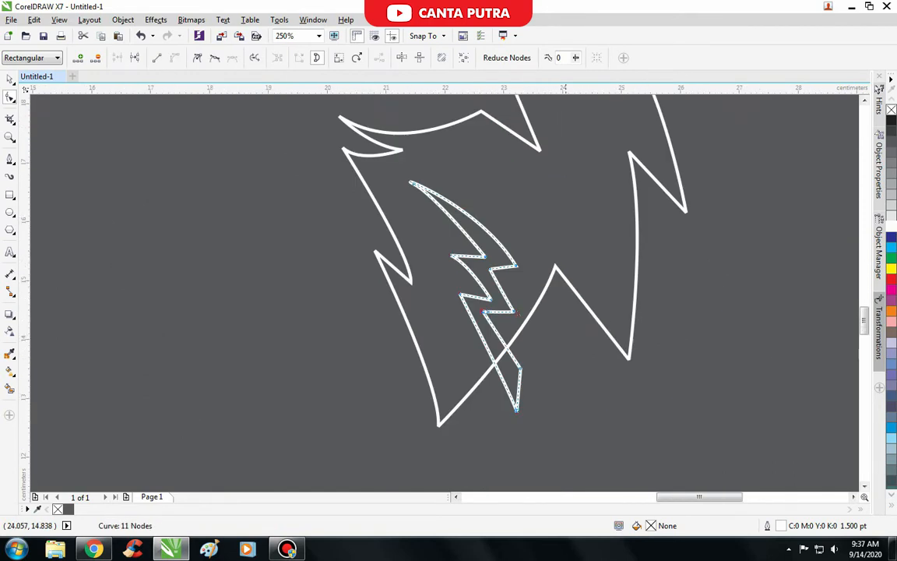
Rotate the inner feather shape to about 346° and position it across the neck's lower edge.
key("space")
scroll(518, 283, "down", 2)
left_click(576, 337)
scroll(559, 290, "up", 2)
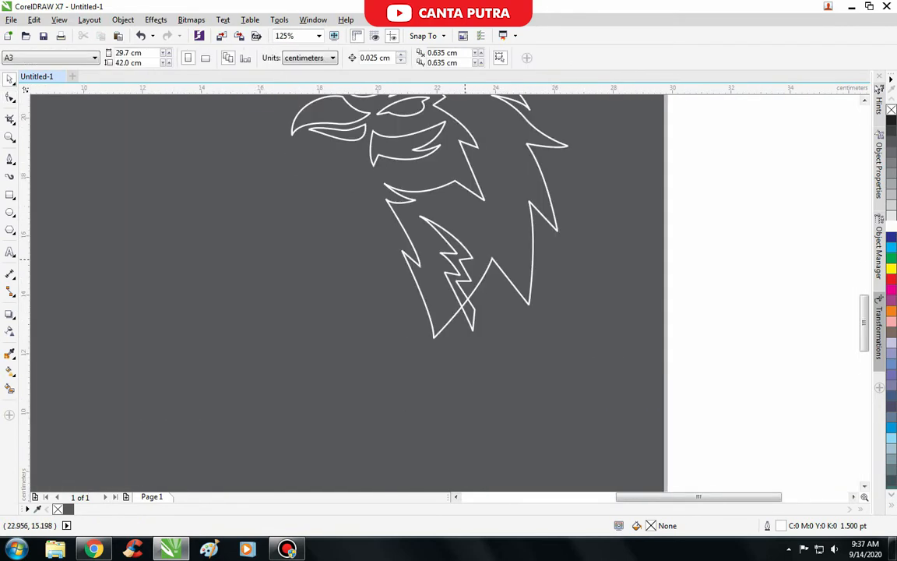
double_click(465, 259)
left_click_drag(481, 334, 467, 338)
left_click(489, 321)
scroll(475, 259, "up", 1)
left_click_drag(476, 260, 483, 251)
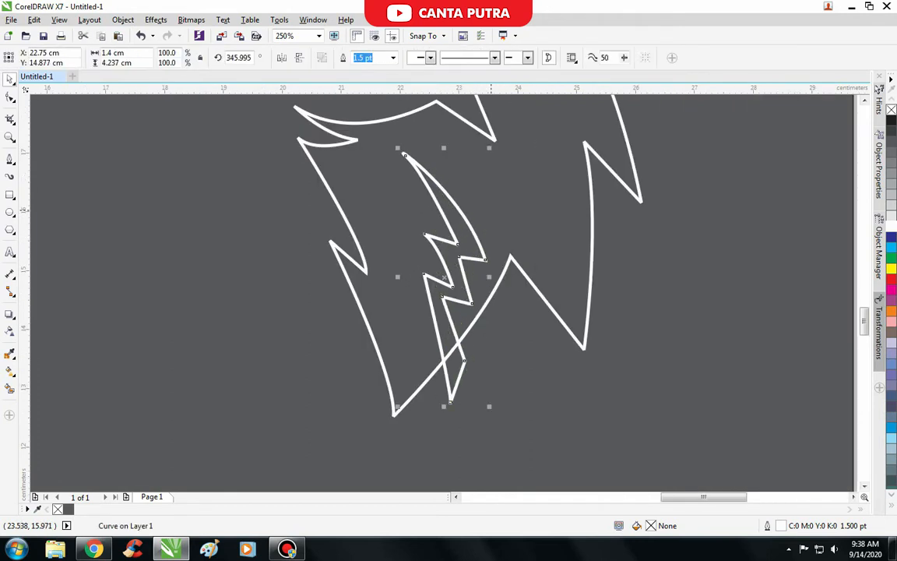
Subtract the inner feather shape from the head and neck outline.
left_click(494, 138, "shift")
left_click(432, 57)
scroll(432, 306, "down", 2)
left_click(478, 255)
scroll(479, 256, "up", 1)
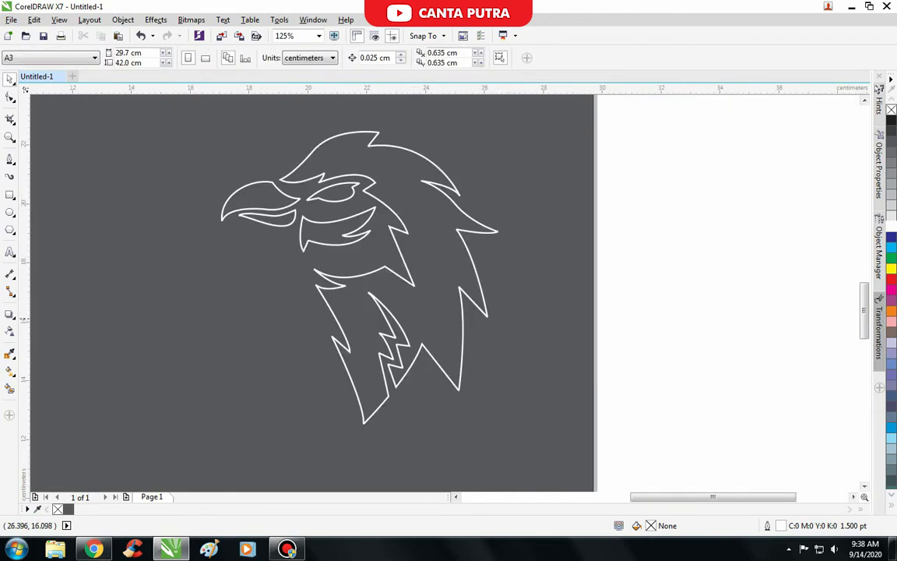
Move the notch at the neck's lower back and the feather tip behind it upward and rearward.
left_click(462, 354)
scroll(456, 354, "up", 1)
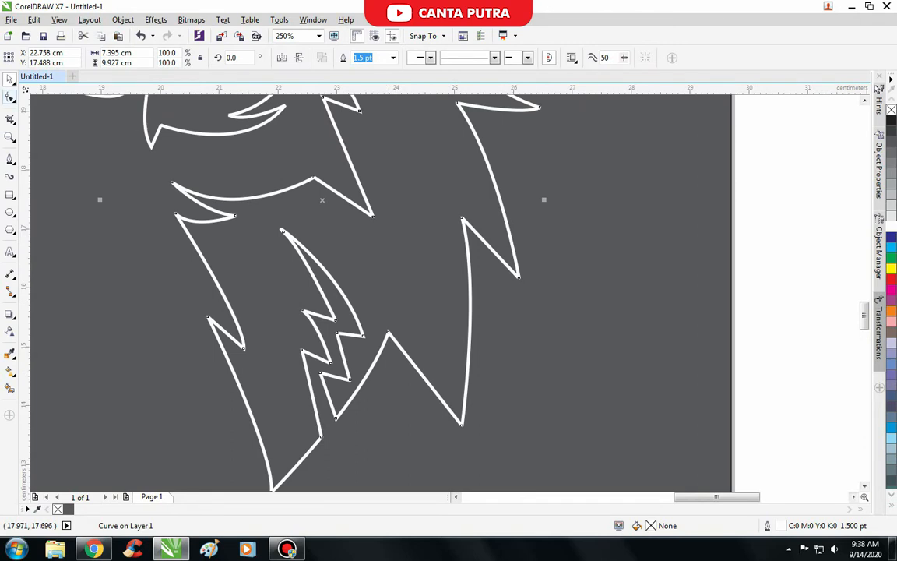
left_click(9, 97)
left_click_drag(388, 334, 423, 310)
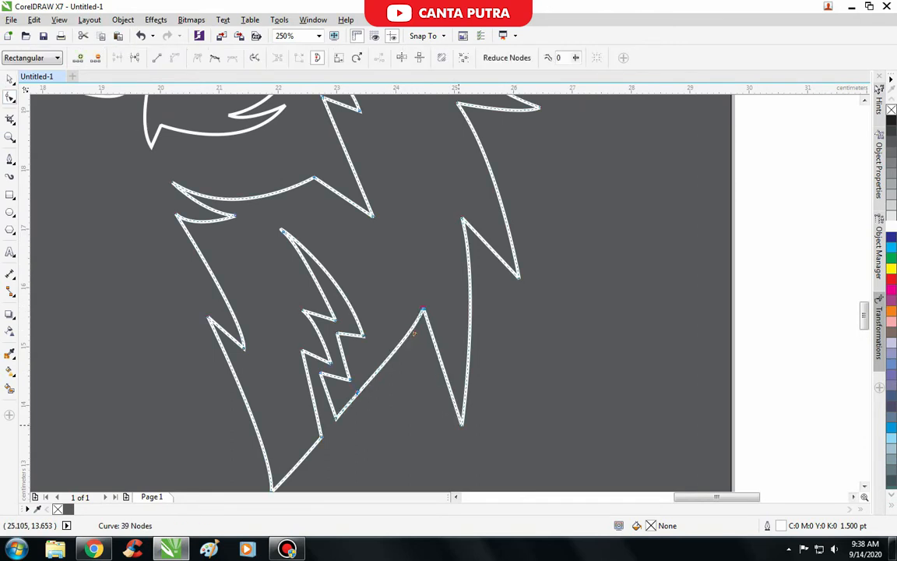
left_click_drag(462, 423, 478, 391)
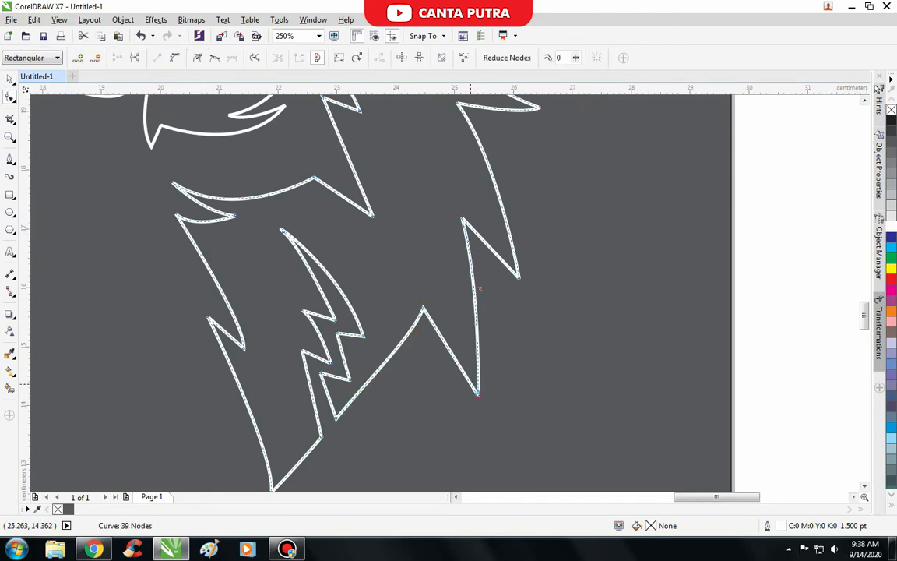
scroll(479, 288, "down", 2)
scroll(482, 152, "up", 2)
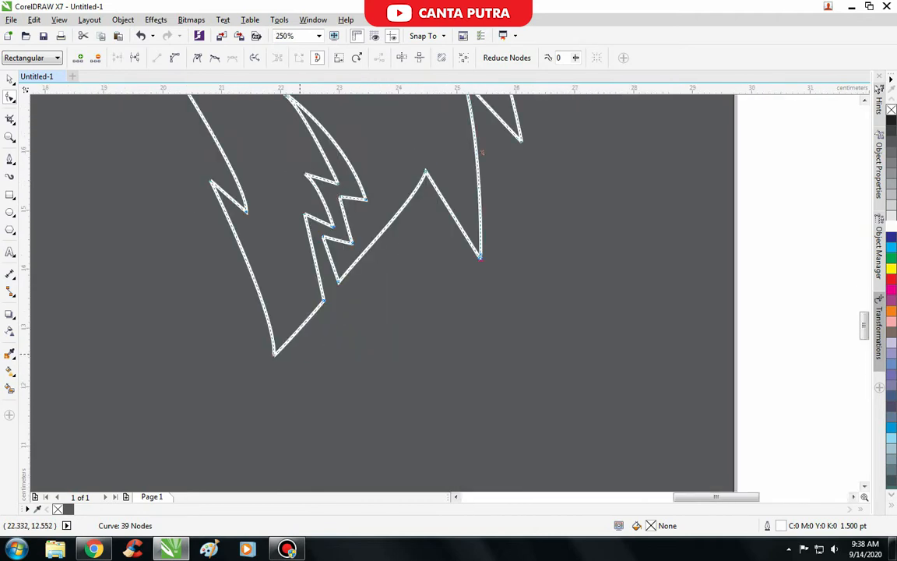
Lengthen the front neck point downward and reposition the feather cut's lower corners and lowest rear notch.
left_click_drag(274, 355, 286, 401)
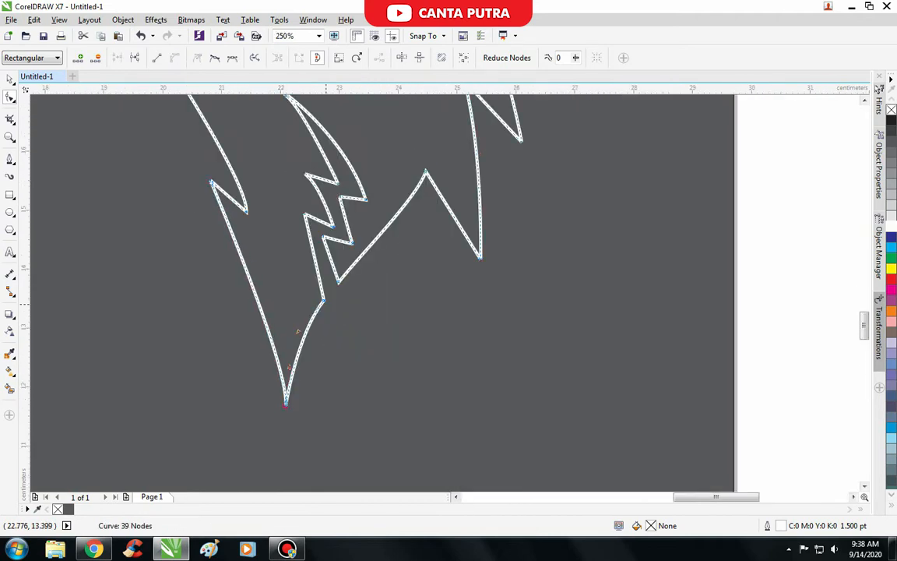
left_click_drag(323, 301, 332, 323)
left_click_drag(338, 282, 359, 304)
scroll(331, 221, "up", 1)
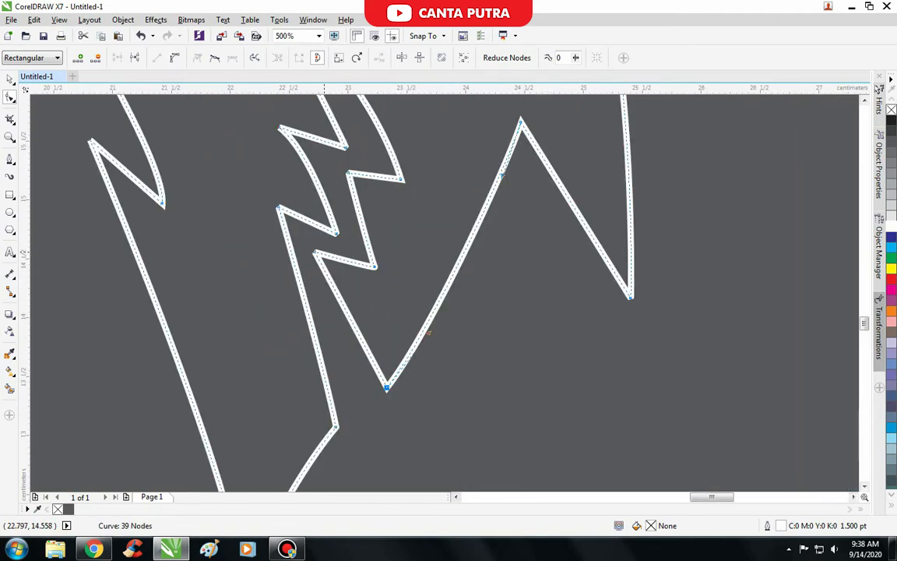
left_click_drag(317, 252, 332, 256)
scroll(335, 281, "down", 3)
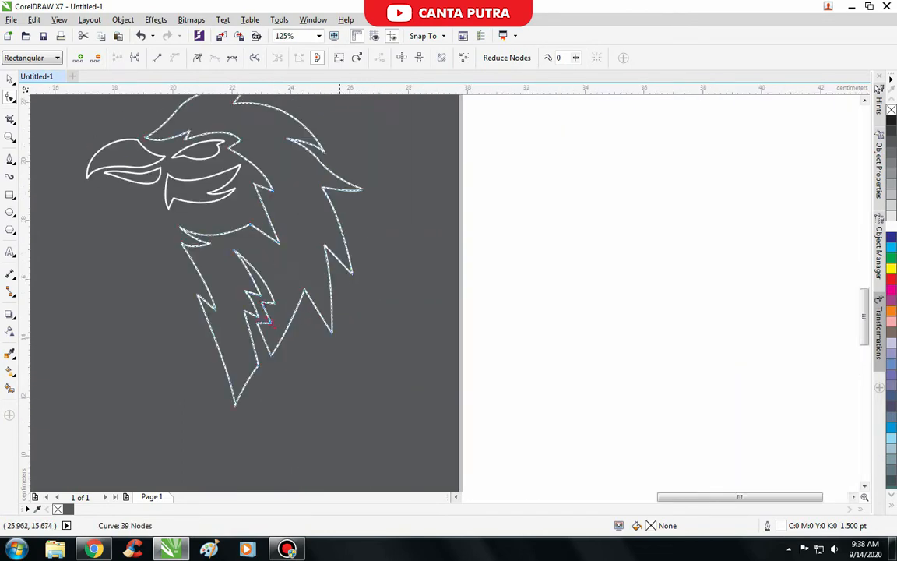
Pull the lower back feather's tip outward and move the notch beneath it rearward and down.
scroll(294, 304, "up", 1)
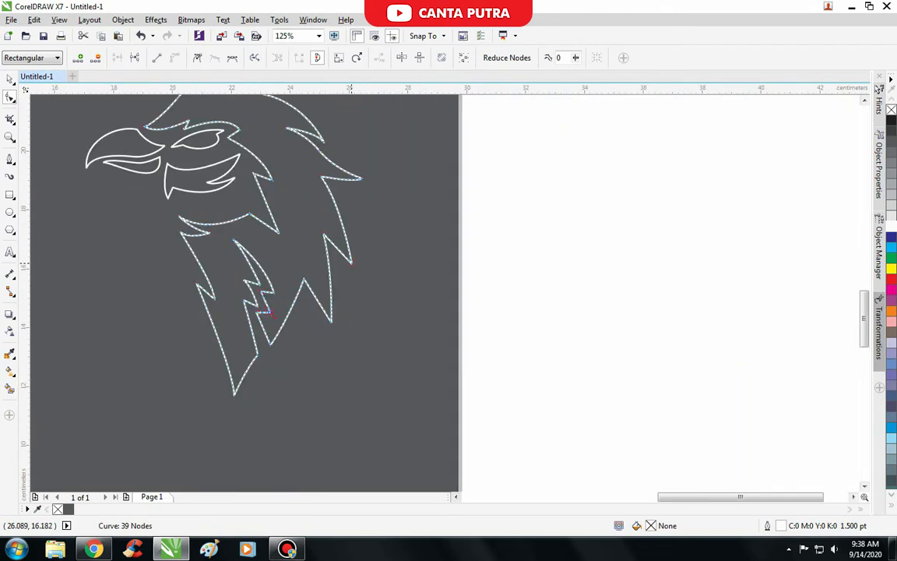
left_click_drag(351, 263, 375, 254)
scroll(346, 246, "up", 1)
left_click_drag(301, 220, 326, 230)
scroll(303, 321, "down", 1)
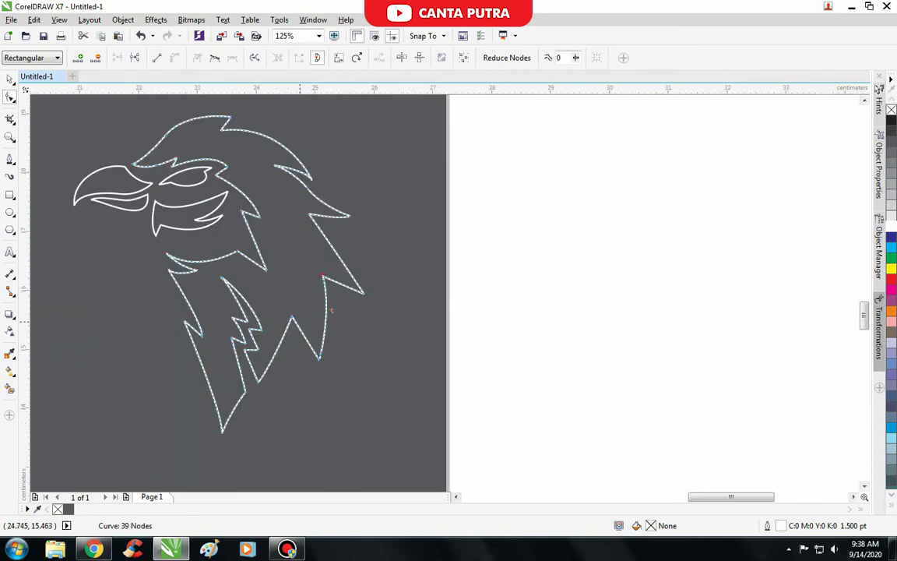
Reshape the jaw feather by raising the notch under the cheek and shortening the pointed tip beside it.
scroll(300, 322, "up", 1)
scroll(372, 234, "down", 1)
scroll(277, 187, "up", 1)
left_click_drag(269, 227, 262, 201)
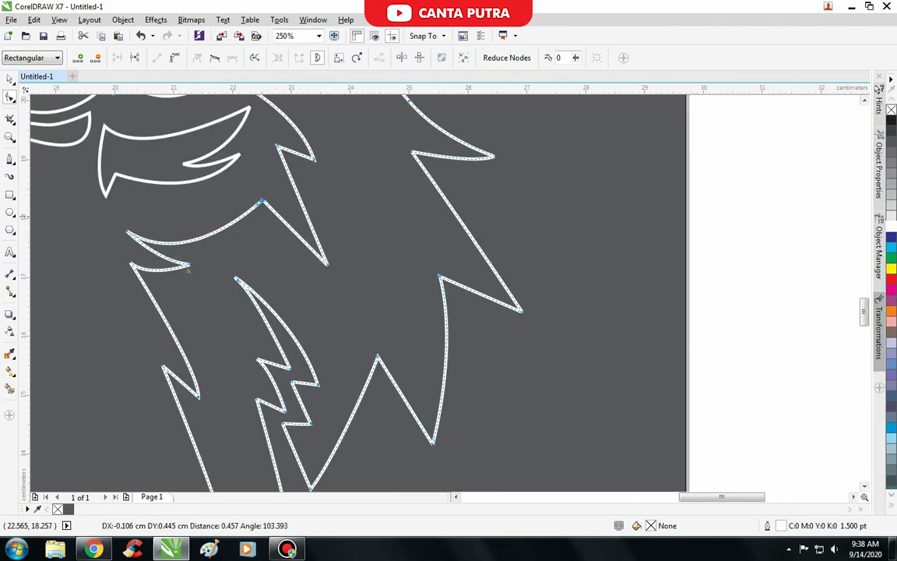
scroll(311, 262, "down", 2)
scroll(319, 294, "up", 1)
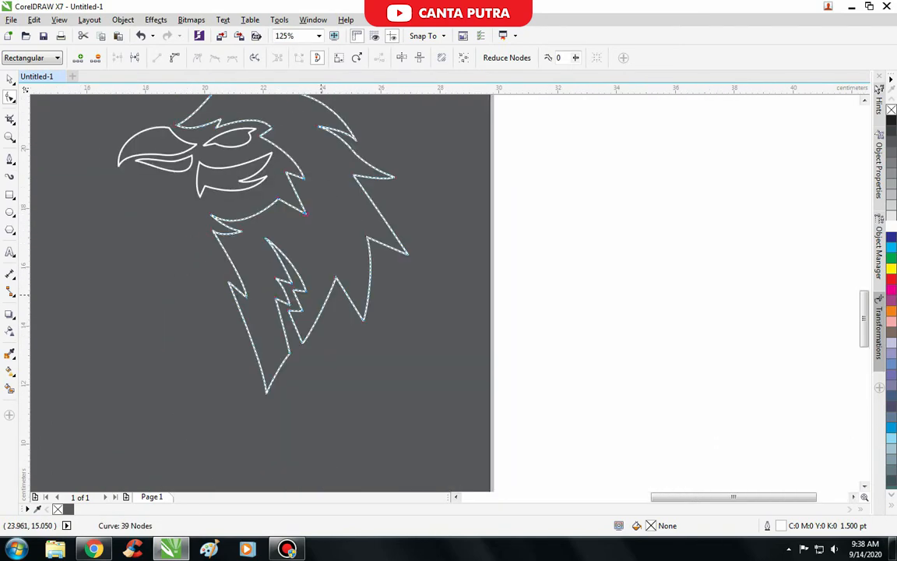
Start a cutting shape with the Pen tool: a short base edge below the rear neck and a long curve rising into the neck.
left_click(10, 158)
scroll(361, 271, "up", 1)
left_click(331, 421)
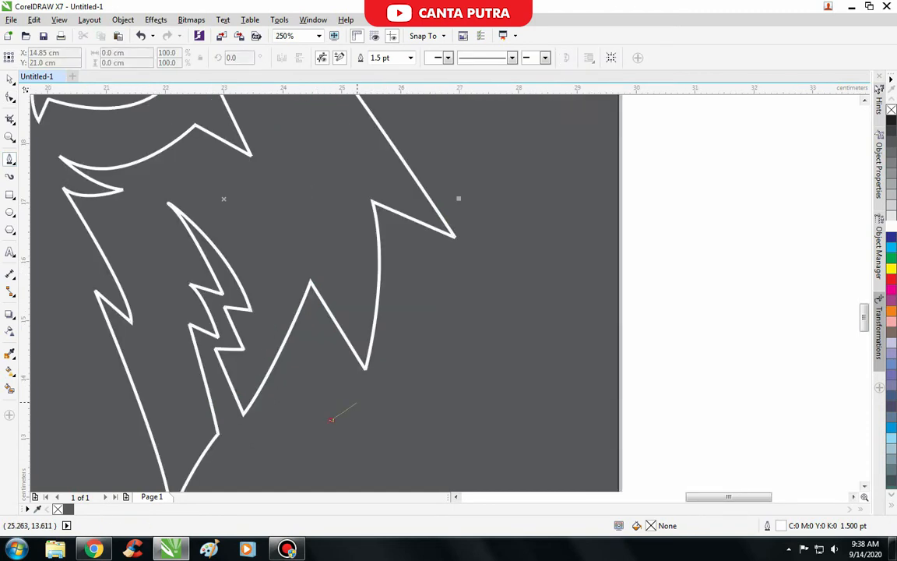
left_click(422, 433)
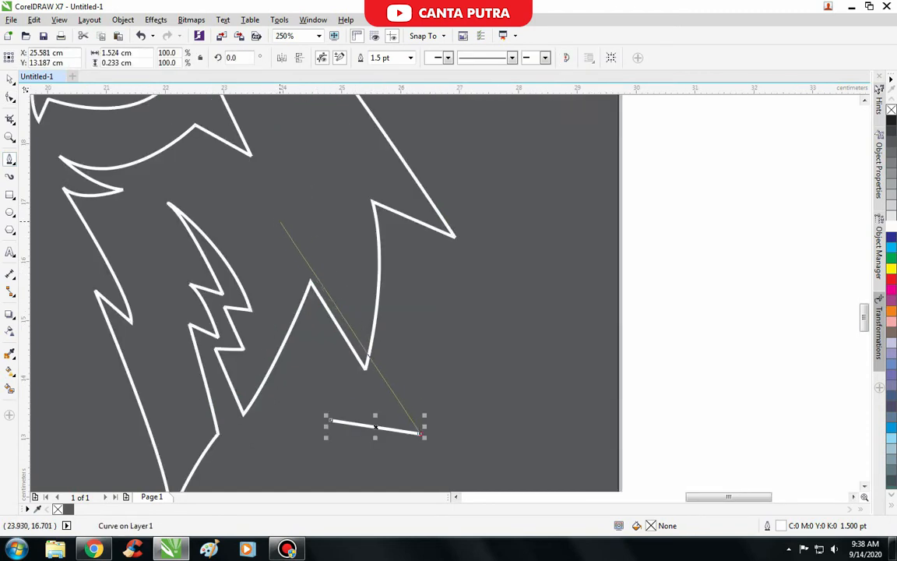
left_click_drag(257, 198, 220, 183)
scroll(293, 229, "up", 1)
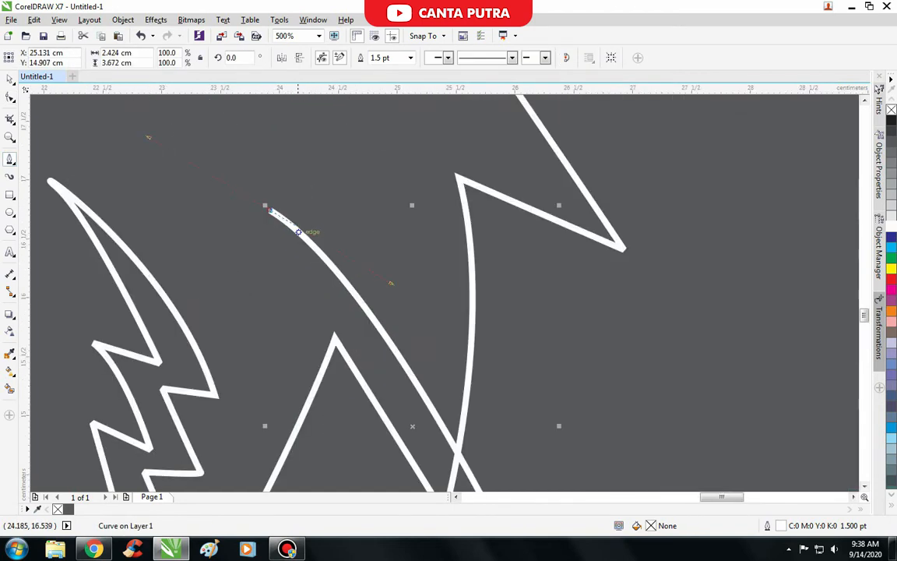
Complete the cutting shape with a pointed upper tip and zigzag front notches, and close it at its lower front corner.
left_click(266, 253)
left_click(152, 161)
left_click(277, 314)
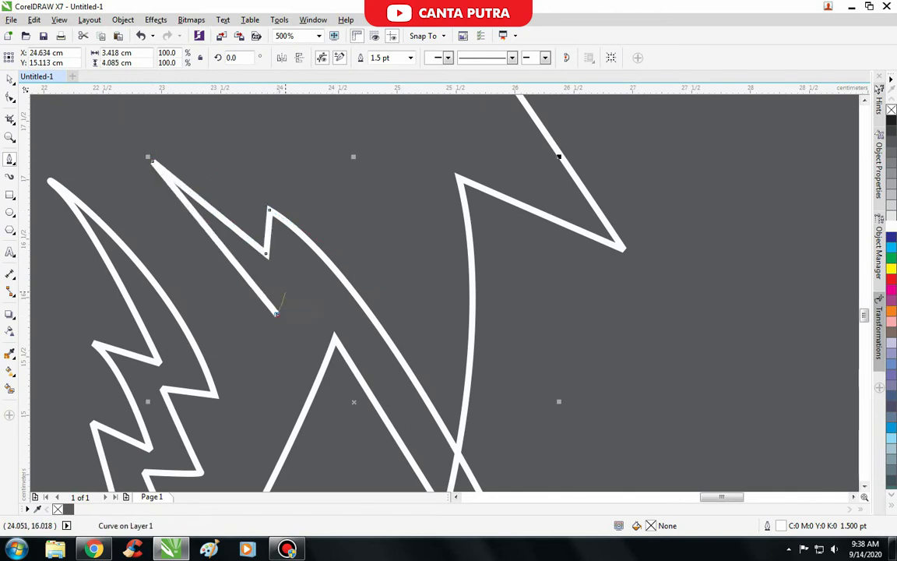
left_click(296, 276)
left_click(338, 364)
scroll(345, 380, "down", 2)
scroll(354, 399, "up", 1)
left_click(370, 370)
Subtract the jagged cutting shape from the head outline to form a second feather cut at the rear of the neck.
key("space")
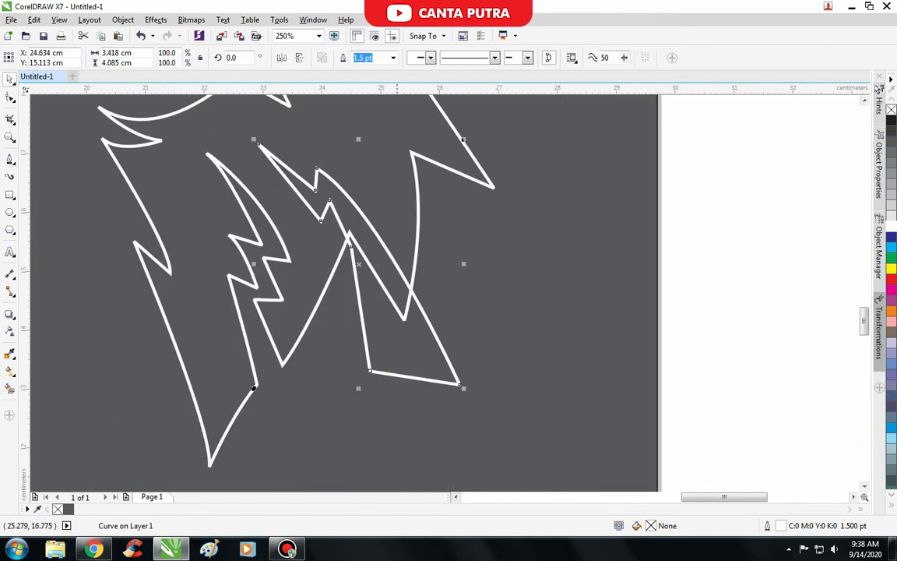
left_click(433, 97, "shift")
left_click(431, 58)
scroll(382, 301, "down", 3)
left_click(518, 318)
scroll(430, 286, "up", 1)
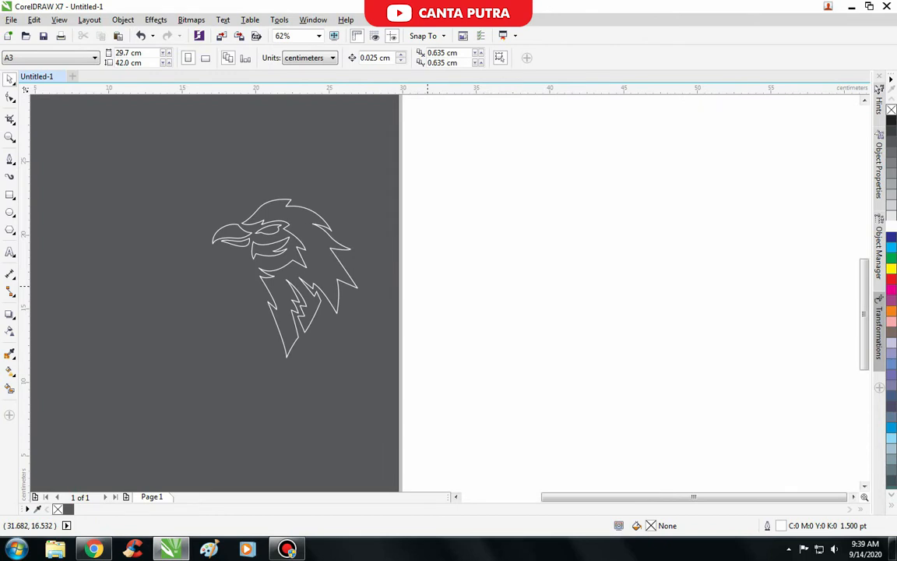
Skew the head outline slightly so that its rear side rises.
left_click(317, 274)
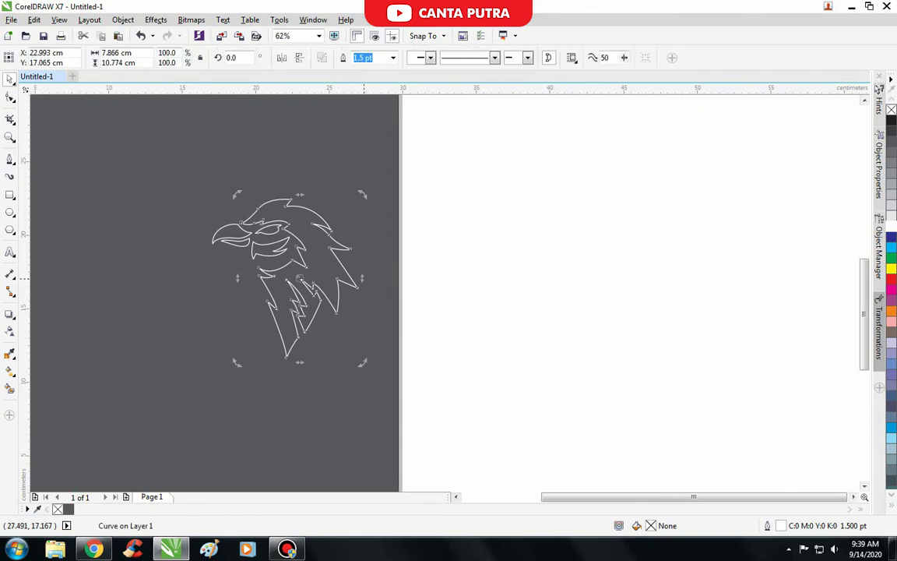
left_click_drag(363, 278, 366, 272)
scroll(470, 254, "down", 1)
left_click(470, 254)
Move the complete head drawing left on the page by about 6 cm.
left_click_drag(252, 333, 452, 199)
scroll(358, 233, "up", 1)
left_click_drag(396, 296, 333, 292)
key("Escape")
Draw a small upright oval for the pupil and place it across the upper edge of the eye shape.
scroll(249, 203, "up", 1)
key("F7")
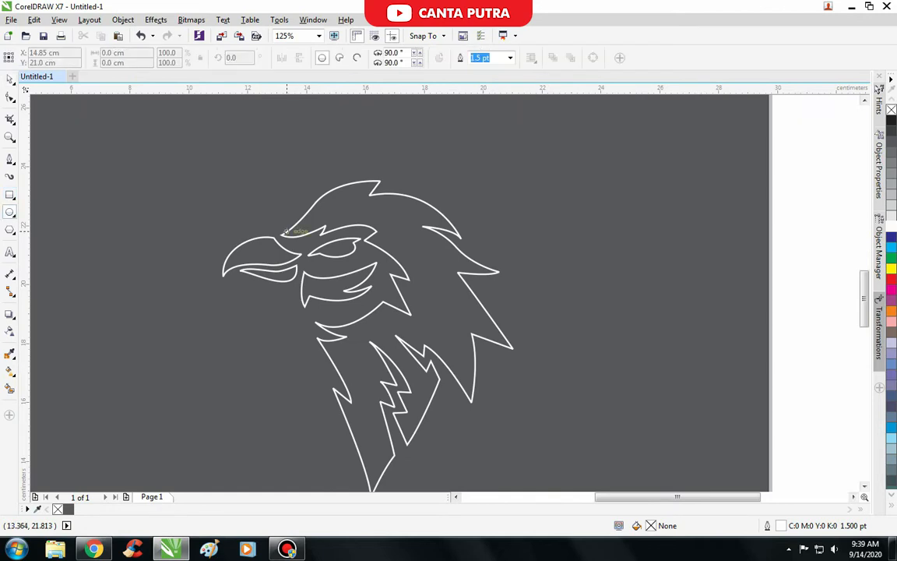
scroll(324, 240, "up", 3)
left_click_drag(333, 219, 423, 321)
key("space")
left_click_drag(384, 220, 377, 211)
Subtract the pupil oval from the eye shape to leave a round notch in its upper edge.
left_click(448, 230, "shift")
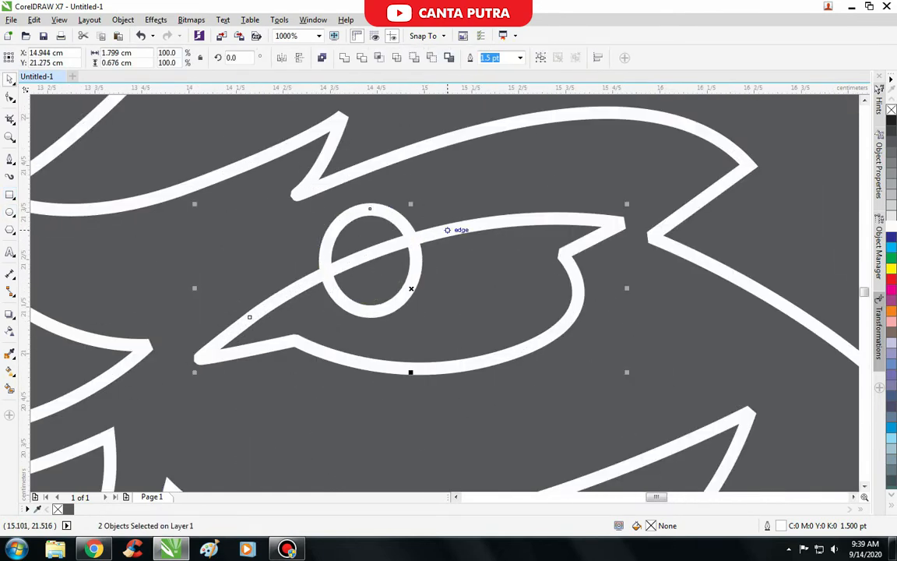
left_click(431, 58)
scroll(406, 209, "down", 4)
left_click(490, 268)
left_click_drag(498, 217, 437, 219)
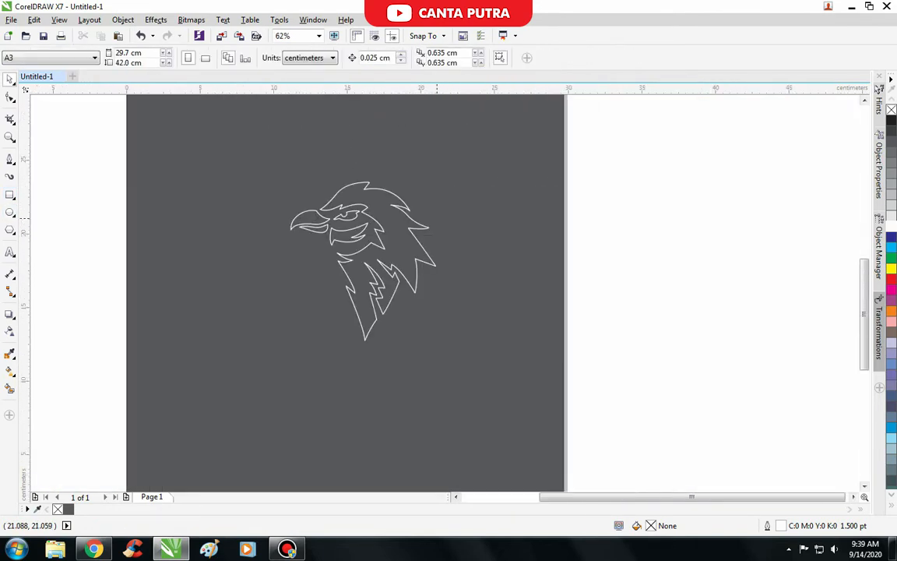
Start a wattle with the Pen tool, drawing a short top edge beneath the beak and a curved rear edge downward.
left_click(9, 159)
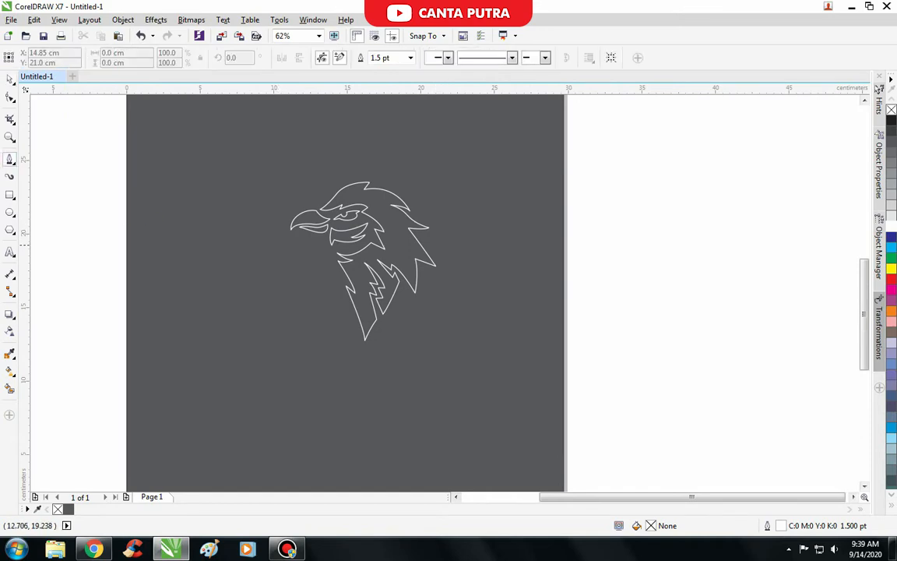
scroll(331, 217, "up", 3)
left_click(316, 220)
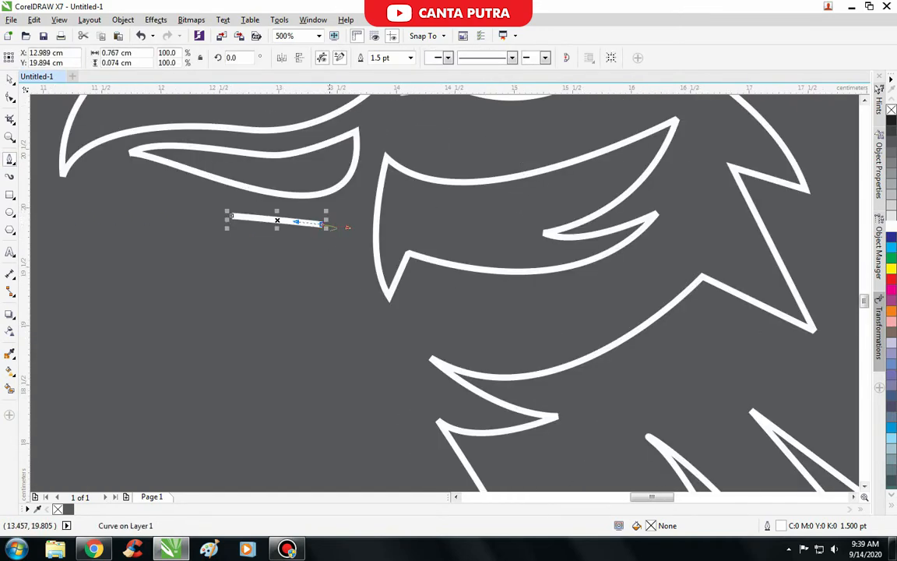
scroll(323, 311, "down", 2)
left_click_drag(347, 383, 379, 407)
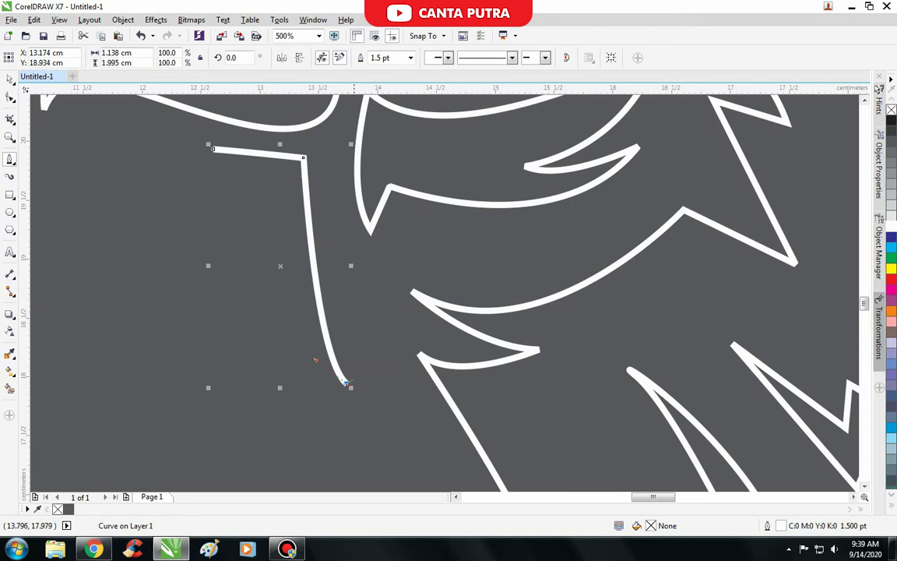
Finish the wattle with a pointed rear notch and a rounded bottom, closing it at about 1.7 by 3.9 cm.
left_click(347, 299)
mouse_move(396, 355)
left_mouse_down()
mouse_move(376, 354)
mouse_move(350, 375)
left_mouse_up()
scroll(382, 347, "down", 3)
scroll(389, 374, "up", 1)
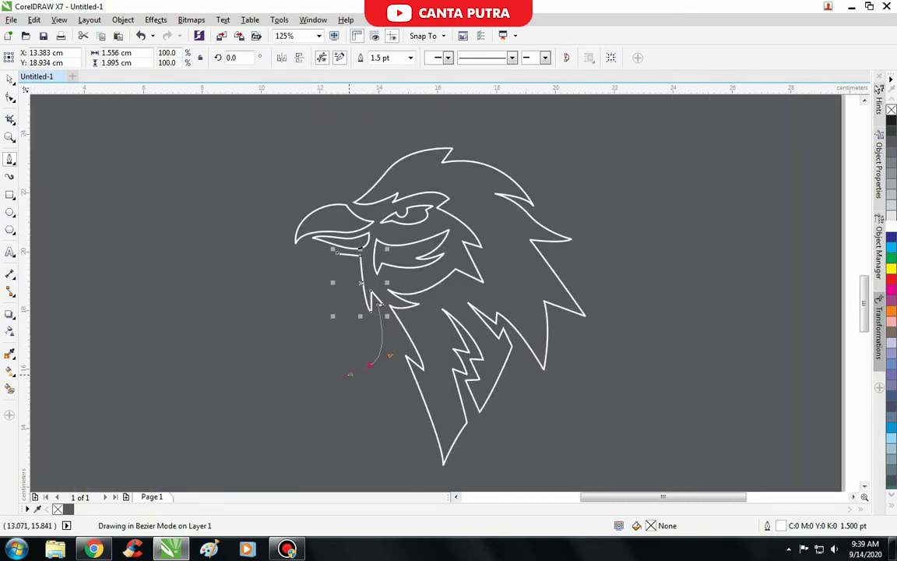
left_click_drag(341, 277, 356, 216)
scroll(338, 235, "up", 1)
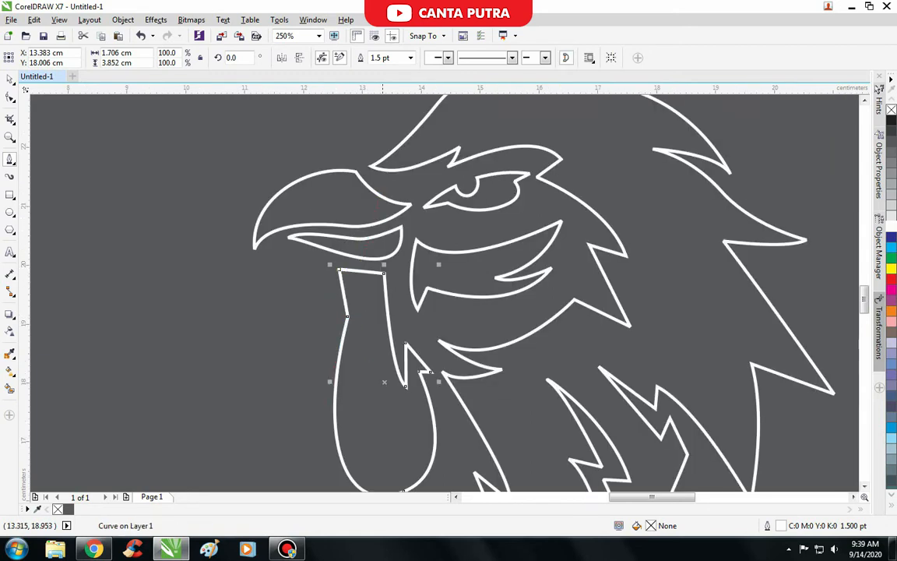
Reshape the wattle's front edge with an added node, pulling the waist inward and the lower part outward.
left_click(10, 97)
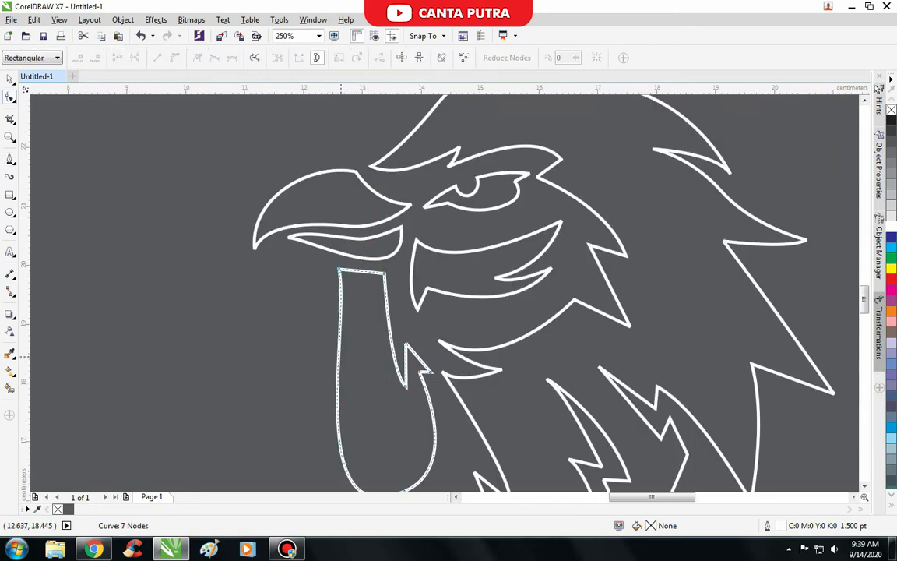
double_click(340, 356)
left_click_drag(340, 356, 357, 265)
left_click_drag(319, 441, 282, 427)
Undo the last edits on the wattle's rear edge, and enlarge its rounded bottom and lower front bulge.
scroll(372, 324, "down", 1)
scroll(389, 385, "up", 1)
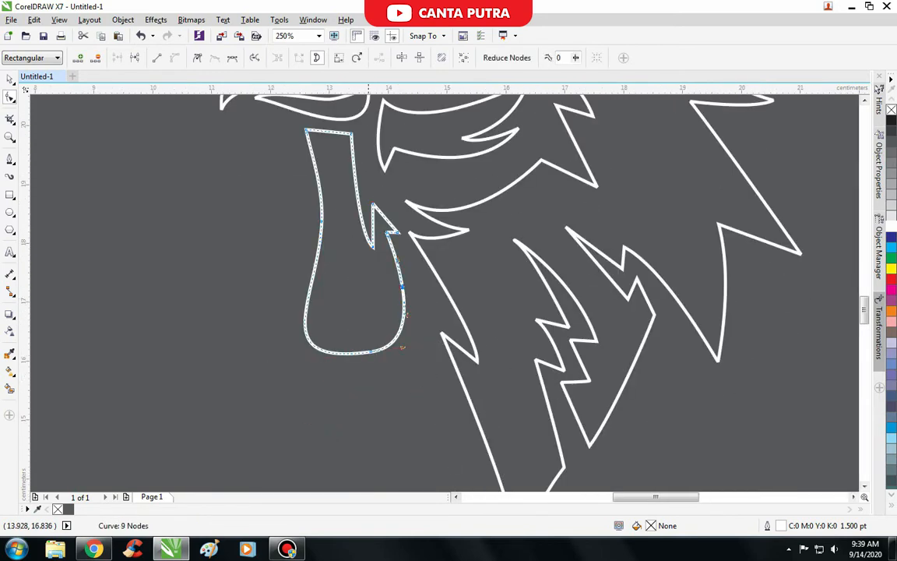
key("ctrl+z")
key("ctrl+z")
left_click_drag(371, 352, 377, 369)
mouse_move(321, 220)
left_mouse_down()
mouse_move(310, 187)
mouse_move(314, 236)
left_mouse_up()
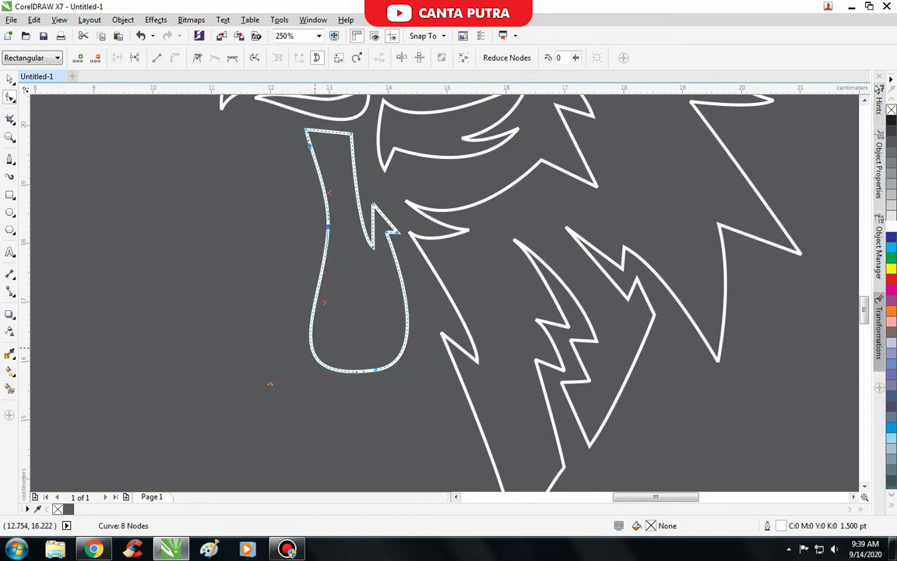
left_click_drag(309, 295, 296, 330)
key("space")
scroll(304, 304, "down", 5)
scroll(304, 304, "up", 3)
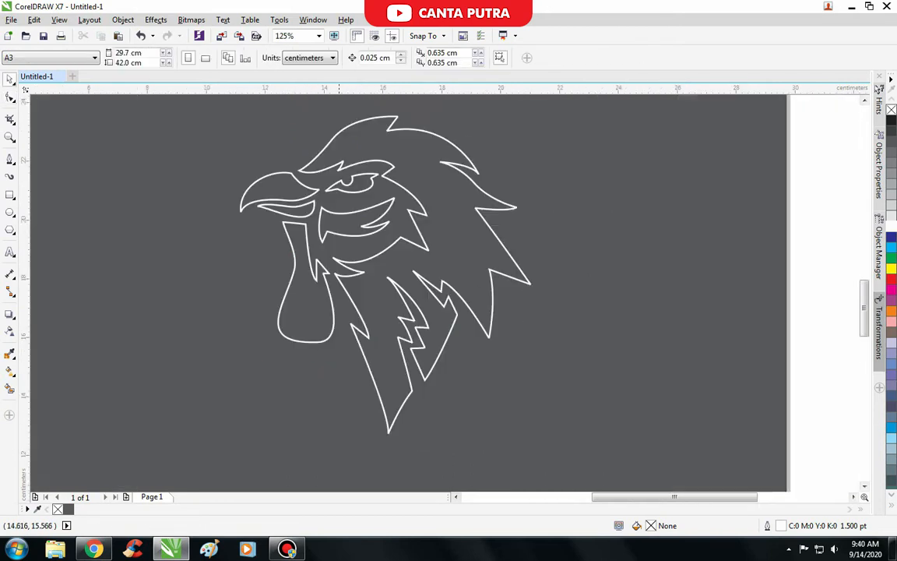
Add a node to the wattle's rear edge below the notch and pull it outward into a fuller curve.
key("space")
scroll(376, 344, "up", 2)
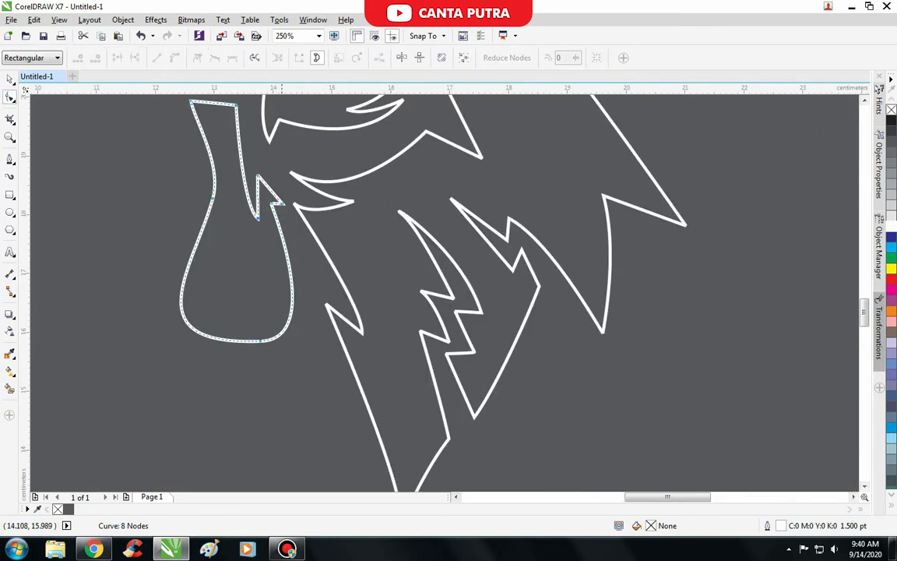
double_click(282, 257)
left_click_drag(282, 257, 290, 241)
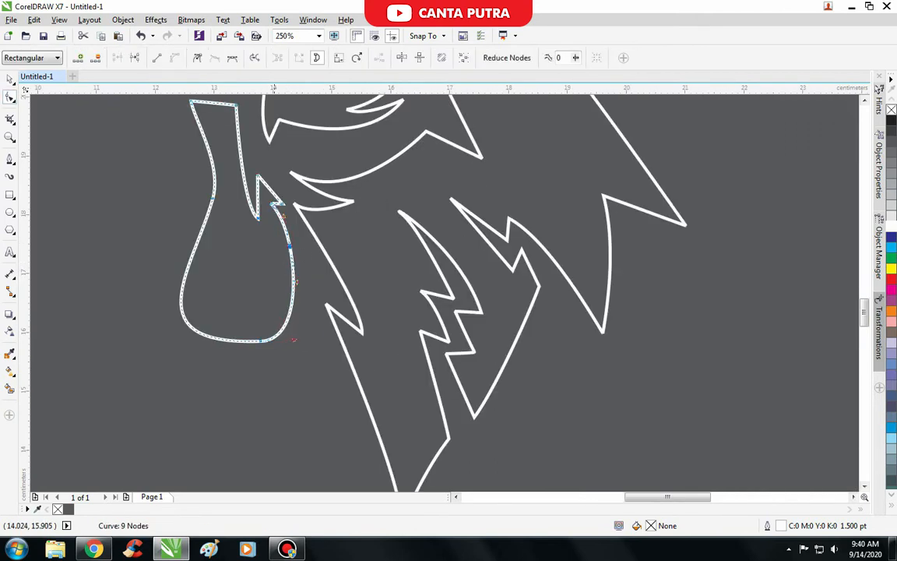
Try removing the node at the wattle's front waist, and undo the removal.
scroll(273, 281, "down", 2)
scroll(232, 244, "up", 2)
double_click(228, 238)
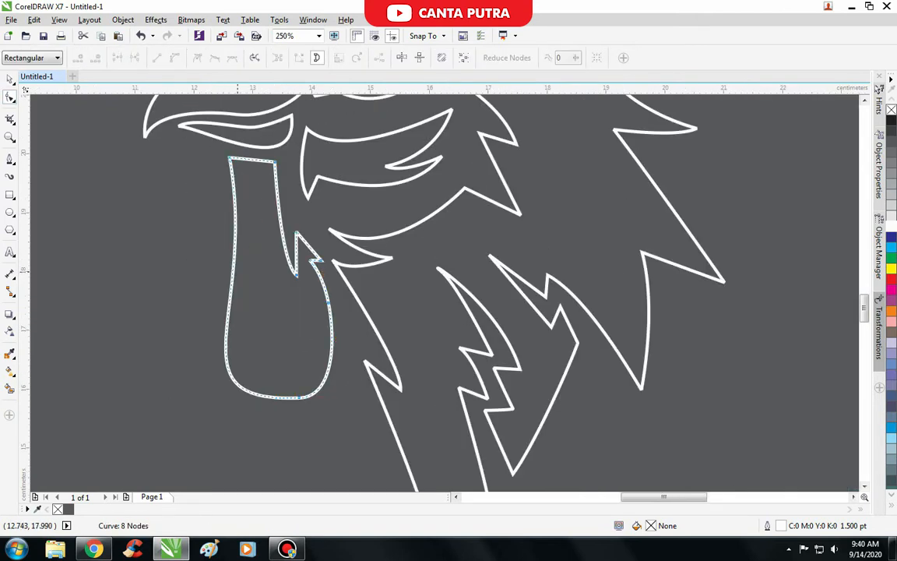
key("ctrl+z")
scroll(275, 166, "up", 2)
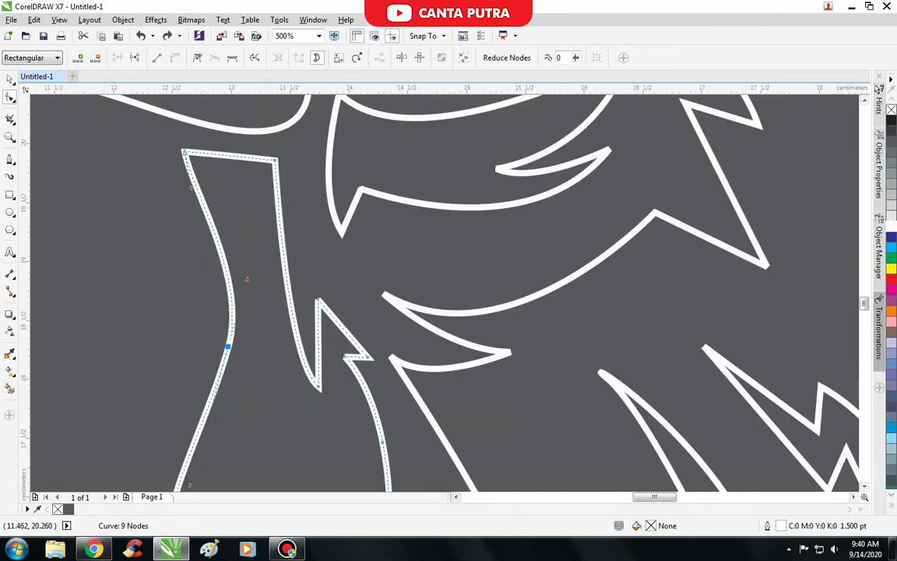
Round the top rear of the wattle by removing its corner node.
key("ctrl+shift+z")
scroll(296, 150, "down", 4)
scroll(316, 366, "up", 4)
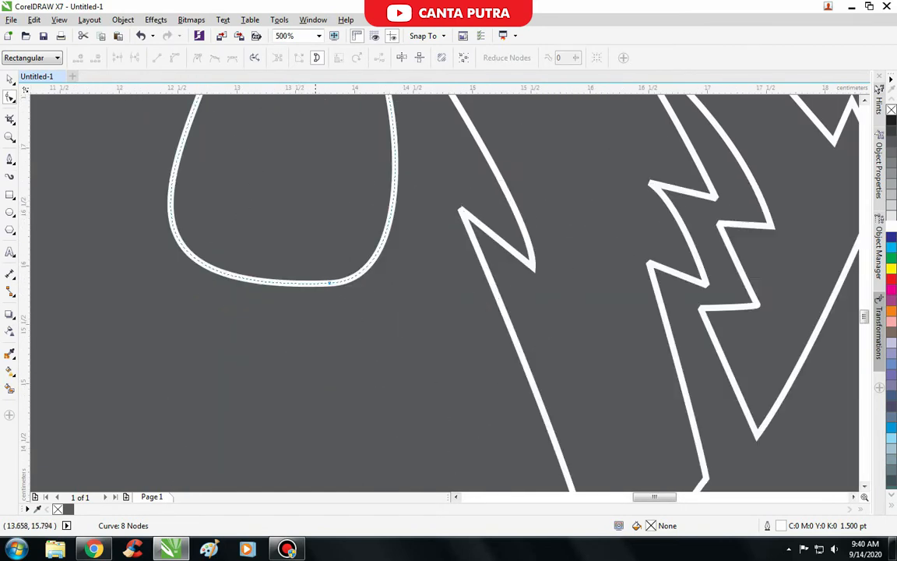
Try adding a node at the lower front of the wattle's bottom curve.
double_click(221, 272)
key("ctrl+z")
scroll(282, 289, "down", 1)
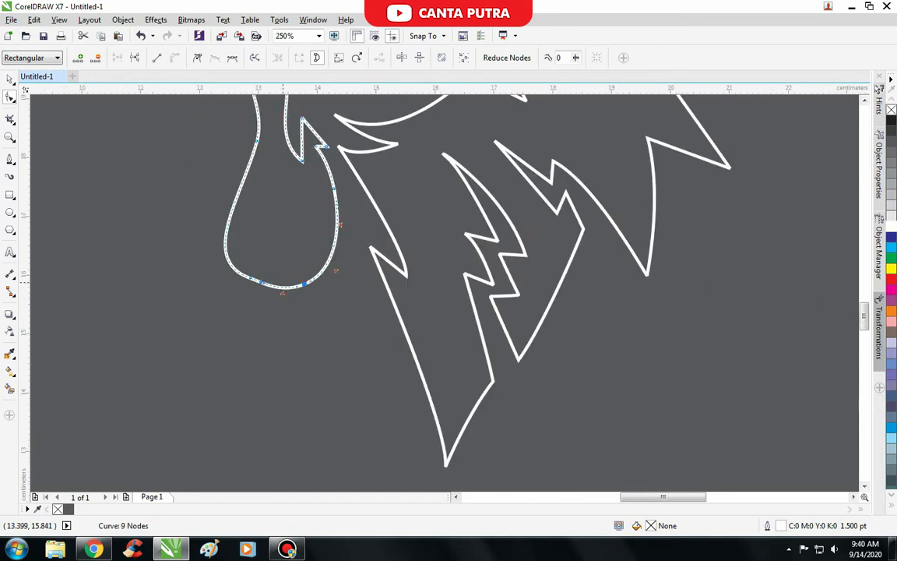
scroll(196, 256, "down", 1)
scroll(278, 335, "up", 1)
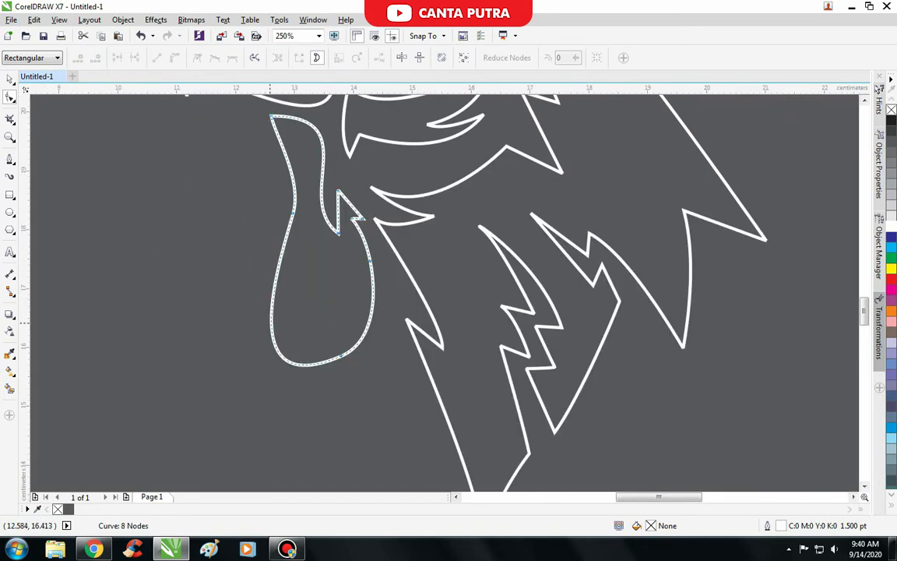
Adjust the node at the wattle's front waist and pull the lower front curve inward to slim the shape.
left_click(295, 211)
scroll(294, 211, "down", 1)
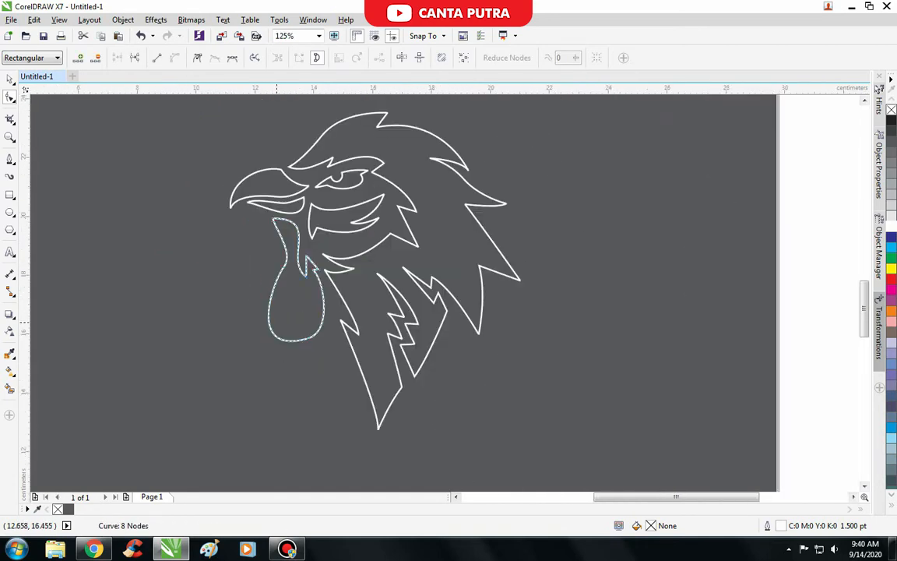
scroll(294, 211, "up", 1)
scroll(209, 455, "down", 1)
scroll(233, 436, "up", 1)
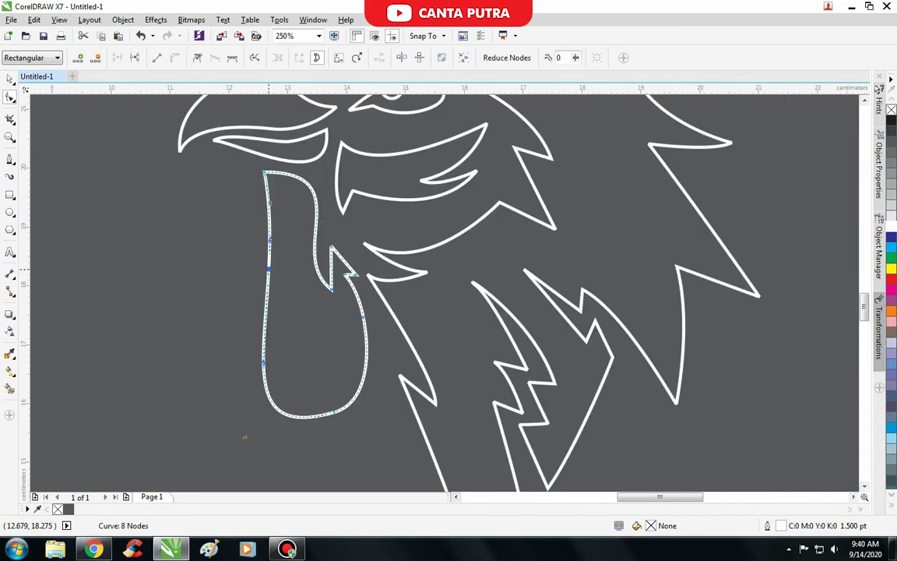
left_click_drag(261, 308, 278, 374)
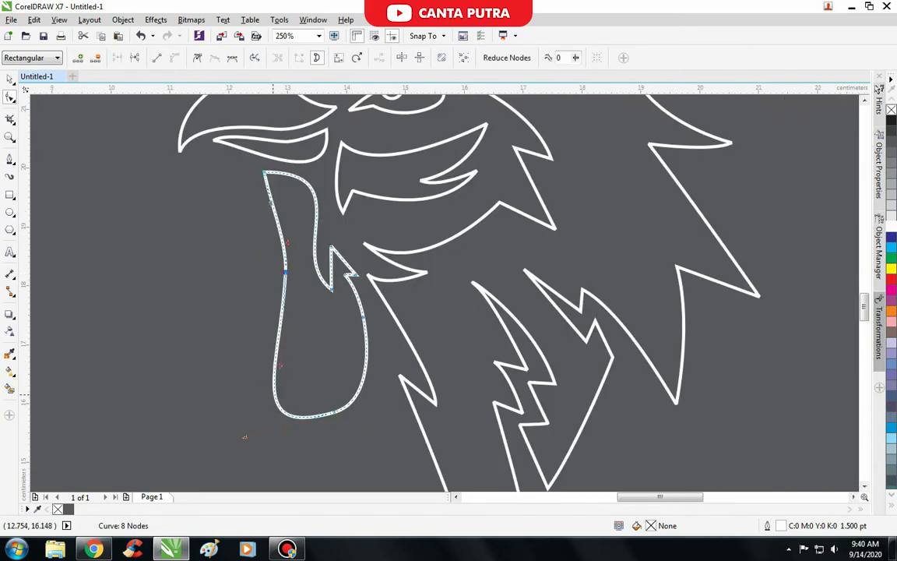
left_click_drag(274, 398, 285, 390)
scroll(307, 363, "down", 1)
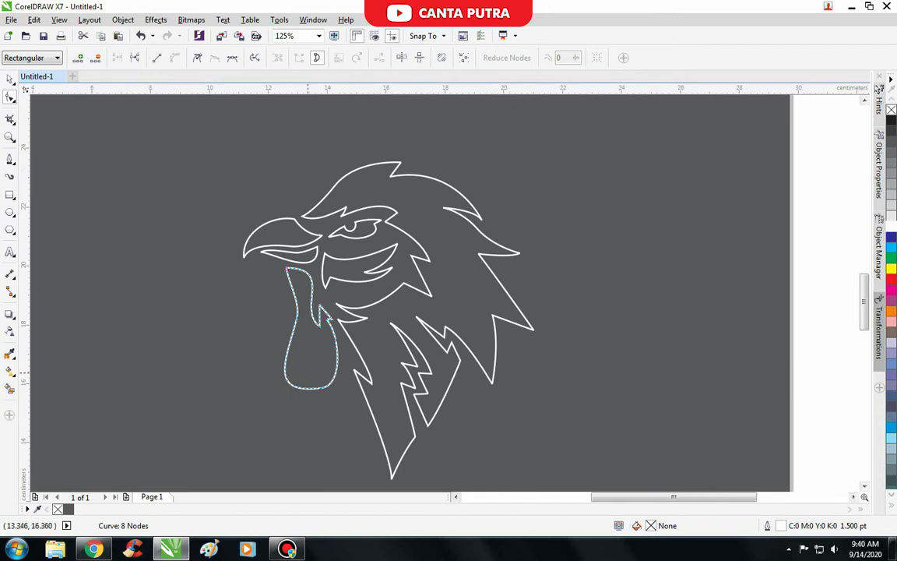
Delete the wattle's bottom node and push the lower front curve outward to form a smooth drop shape.
key("Delete")
scroll(316, 419, "up", 1)
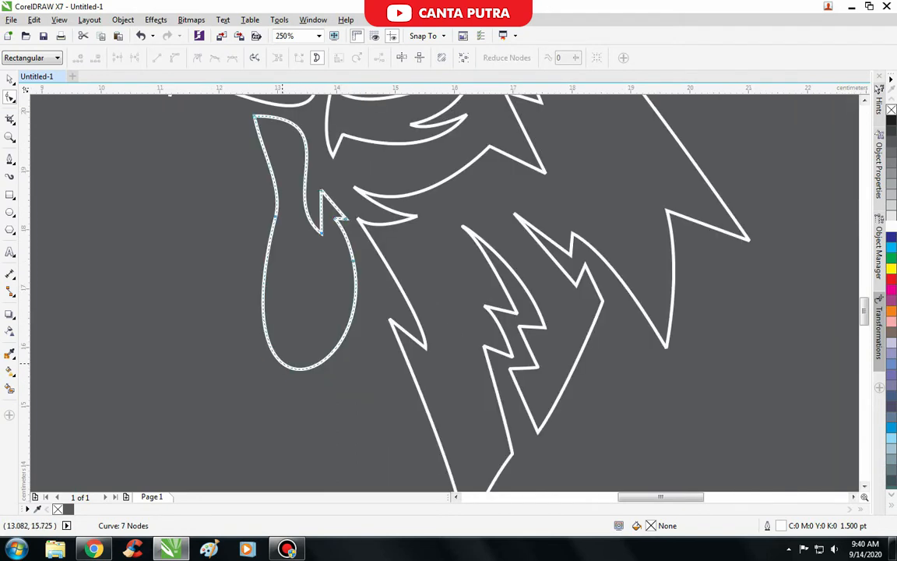
left_click_drag(283, 363, 265, 352)
scroll(266, 352, "down", 2)
key("space")
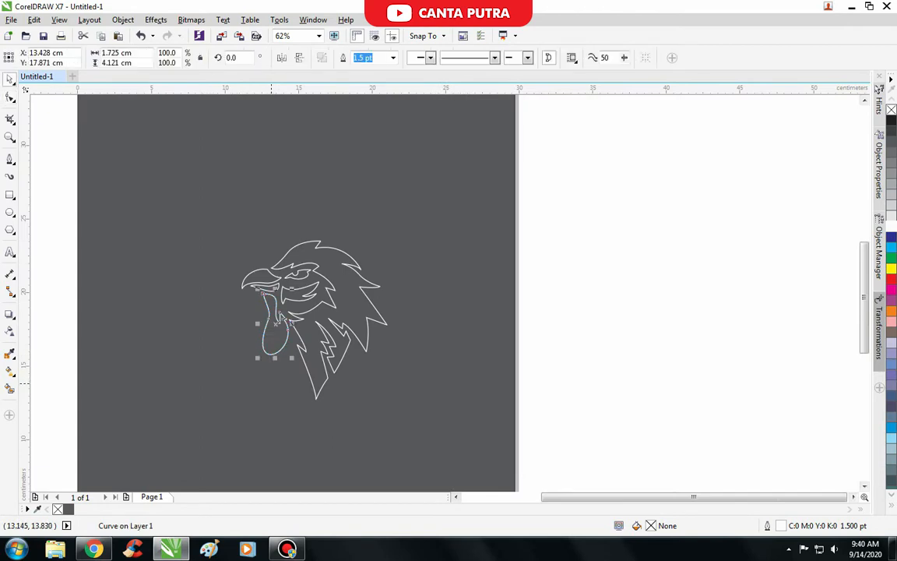
left_click(271, 381)
Try to draw the inner edge of a narrow strip down the wattle's front with the Pen tool.
scroll(286, 311, "up", 1)
left_click(9, 158)
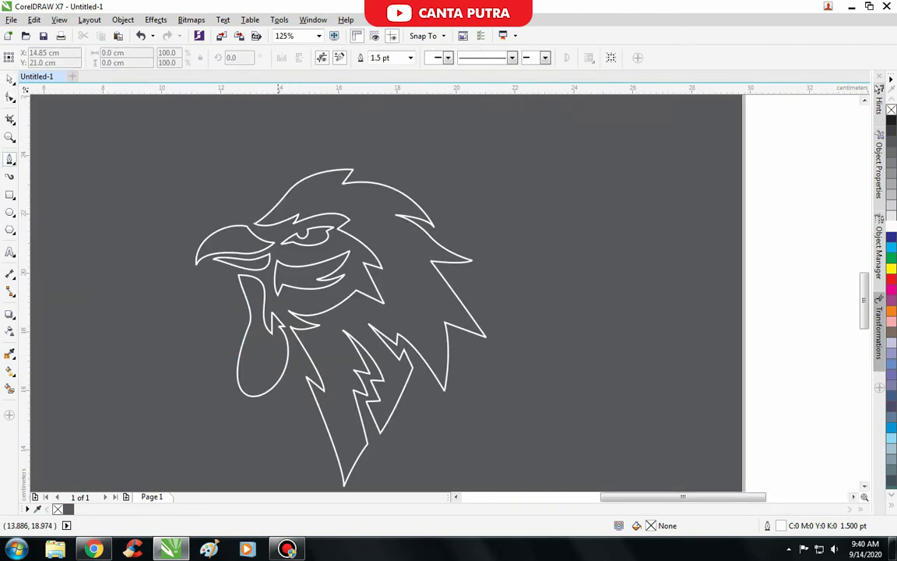
scroll(251, 279, "up", 2)
left_click(226, 379)
scroll(227, 379, "down", 1)
scroll(113, 467, "up", 1)
left_click(349, 165)
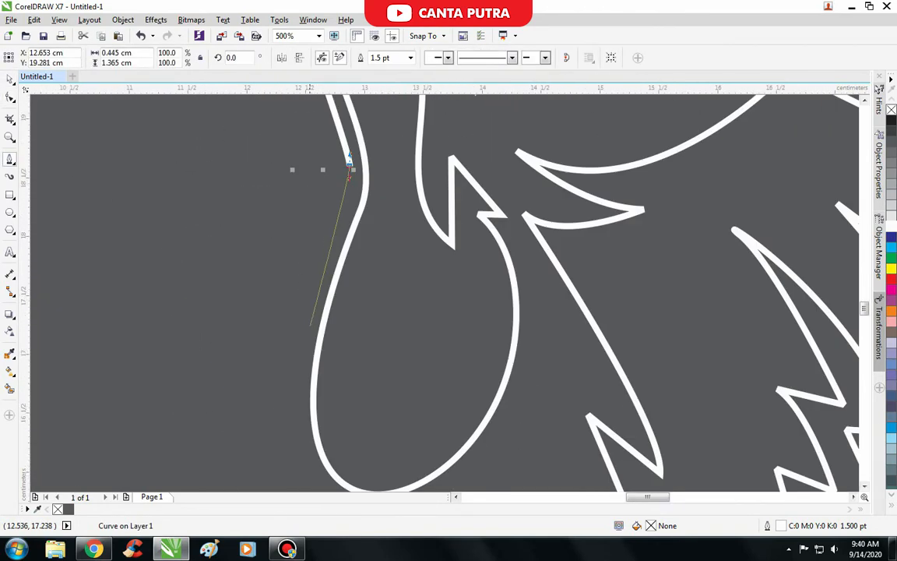
left_click(304, 351)
left_click(302, 432)
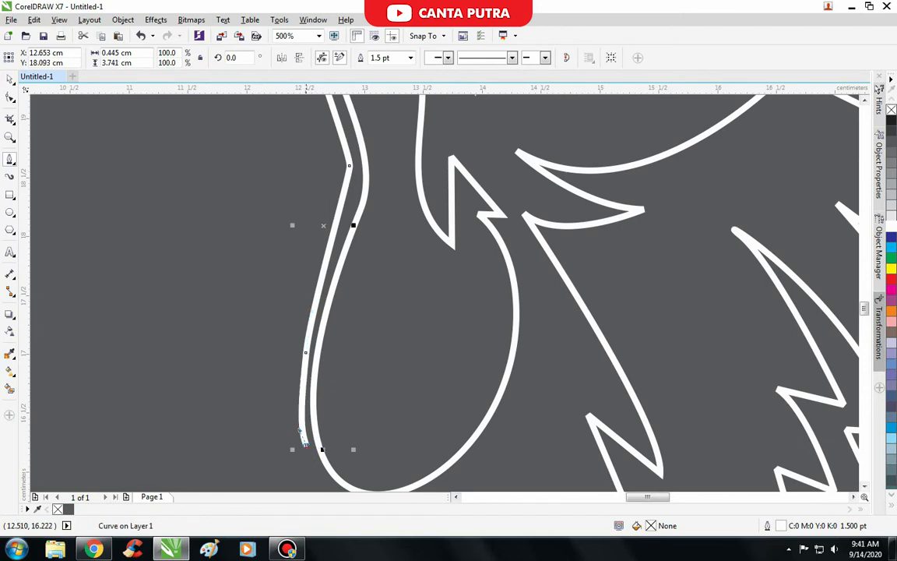
Try to curve the strip's outer edge from its lower tip back up toward the beak.
scroll(306, 445, "down", 1)
scroll(282, 336, "up", 1)
left_click_drag(334, 286, 399, 143)
scroll(361, 336, "down", 1)
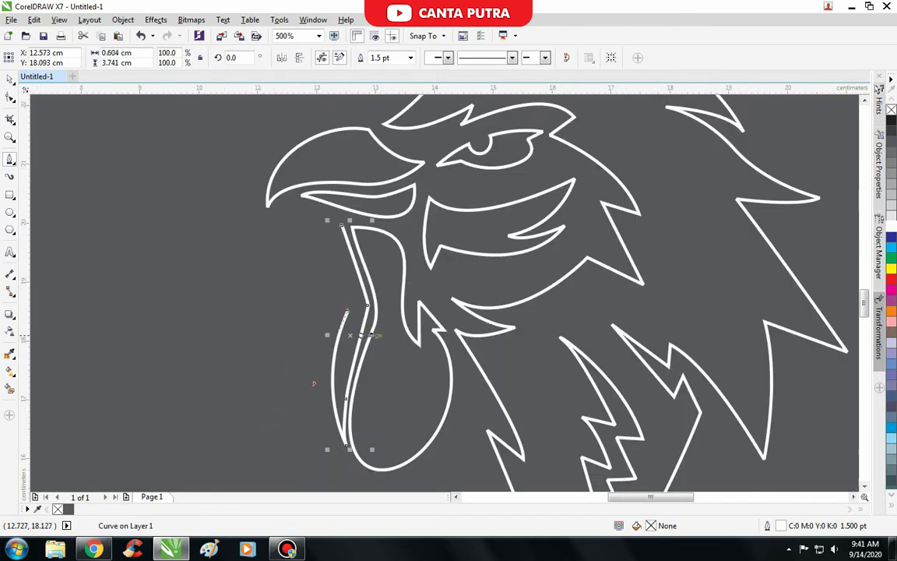
scroll(339, 229, "up", 2)
scroll(327, 238, "down", 1)
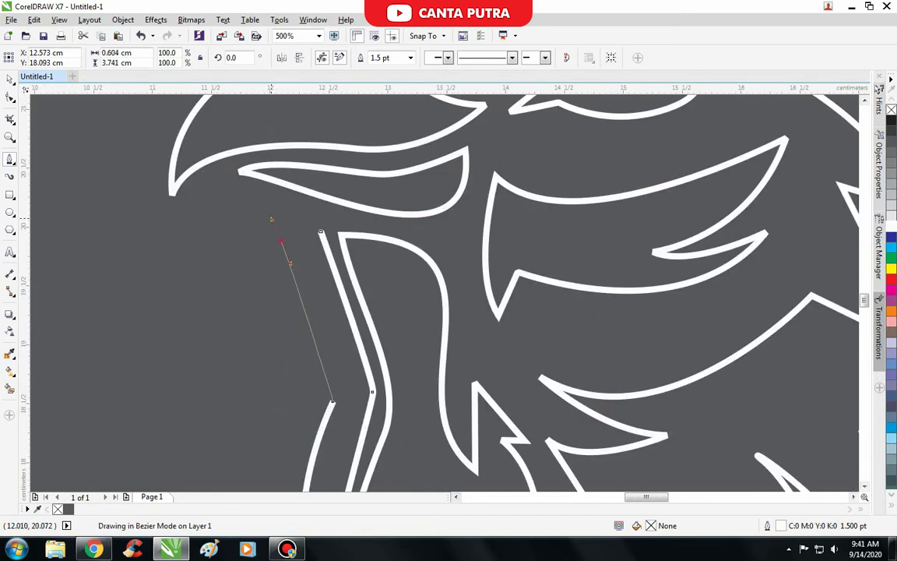
left_click(271, 219)
scroll(272, 224, "down", 2)
scroll(292, 278, "down", 1)
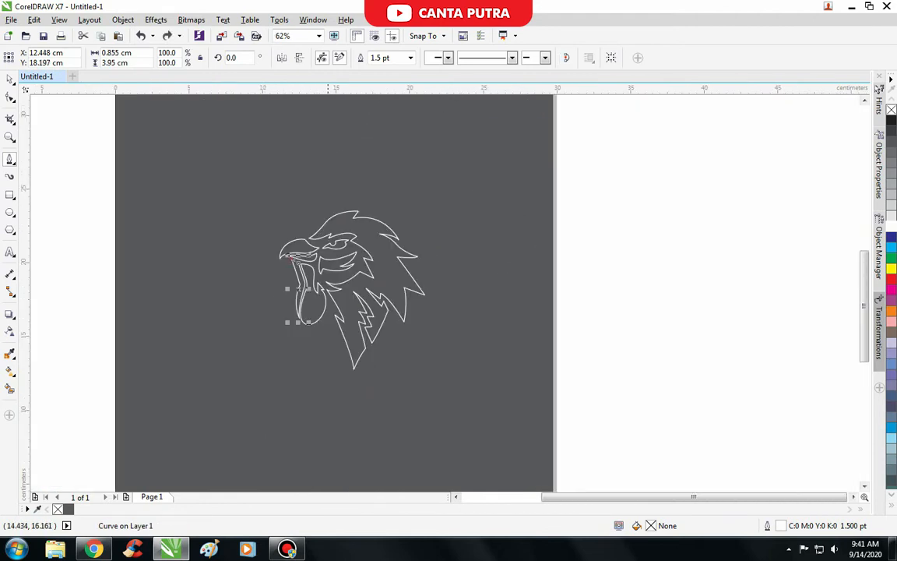
Replace the old wattle with a new one, starting with a short top edge and a curved rear edge ending in a jagged spike.
scroll(329, 318, "up", 1)
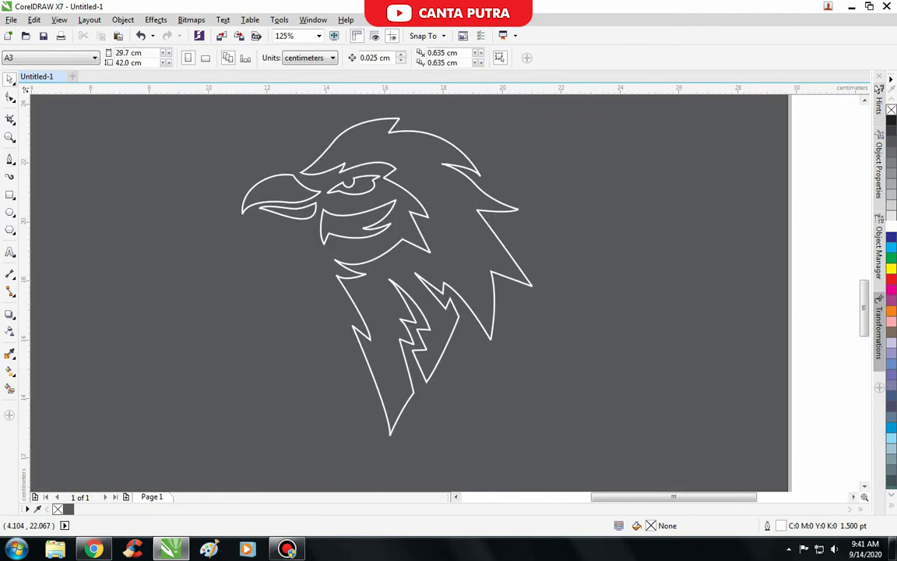
scroll(327, 270, "up", 1)
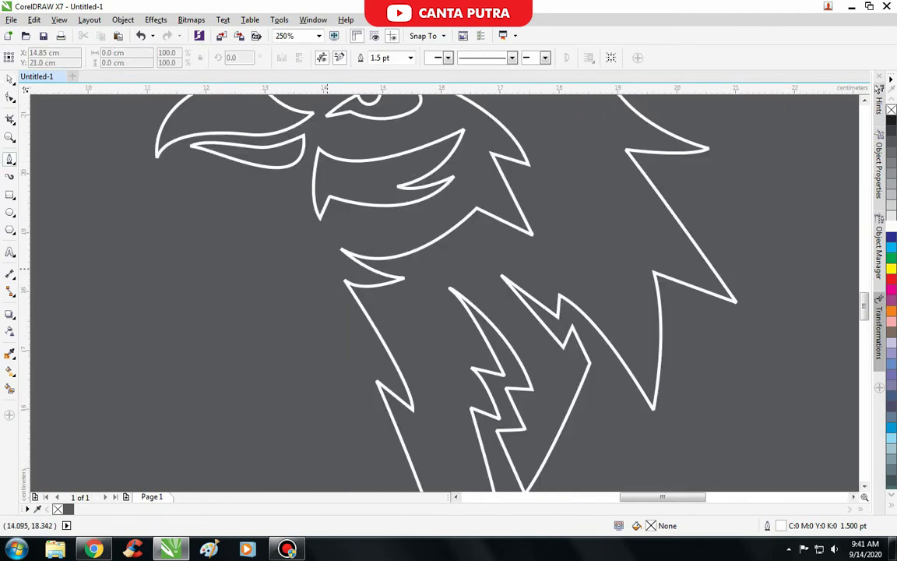
left_click(279, 181)
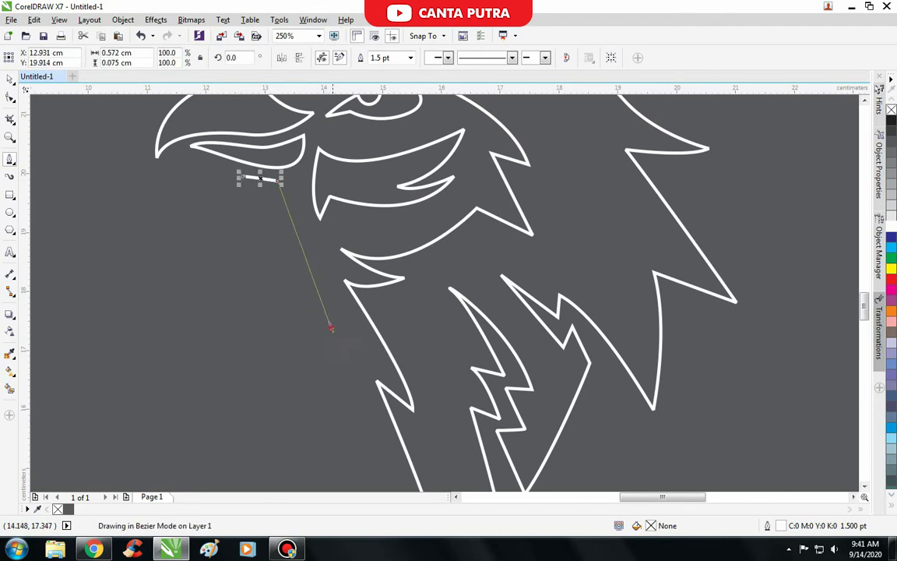
left_click(332, 326)
scroll(338, 331, "up", 1)
left_click(410, 405)
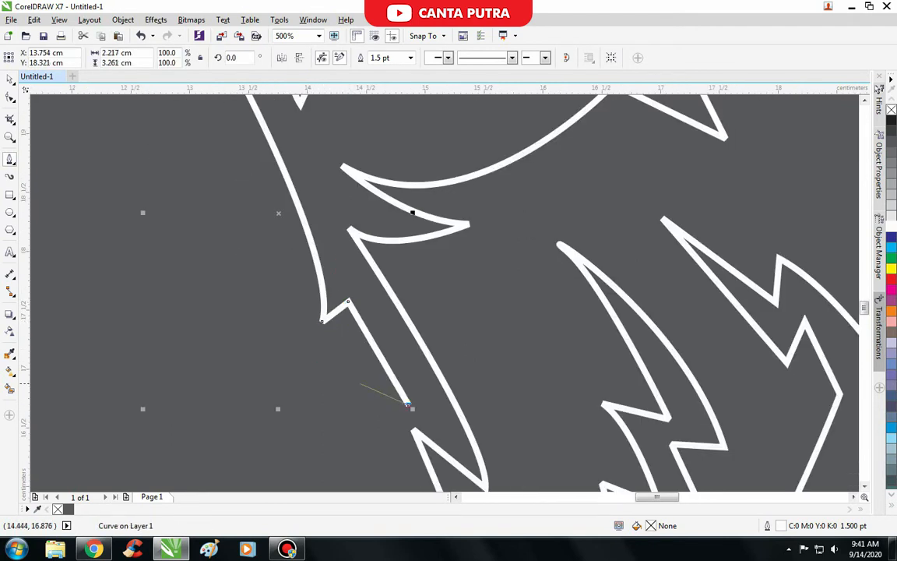
Curve the new wattle around a rounded bottom and up its front, closing it at the starting node.
scroll(368, 346, "down", 1)
mouse_move(272, 457)
left_mouse_down()
mouse_move(233, 444)
mouse_move(197, 402)
left_mouse_up()
left_click(261, 259)
left_click(260, 184)
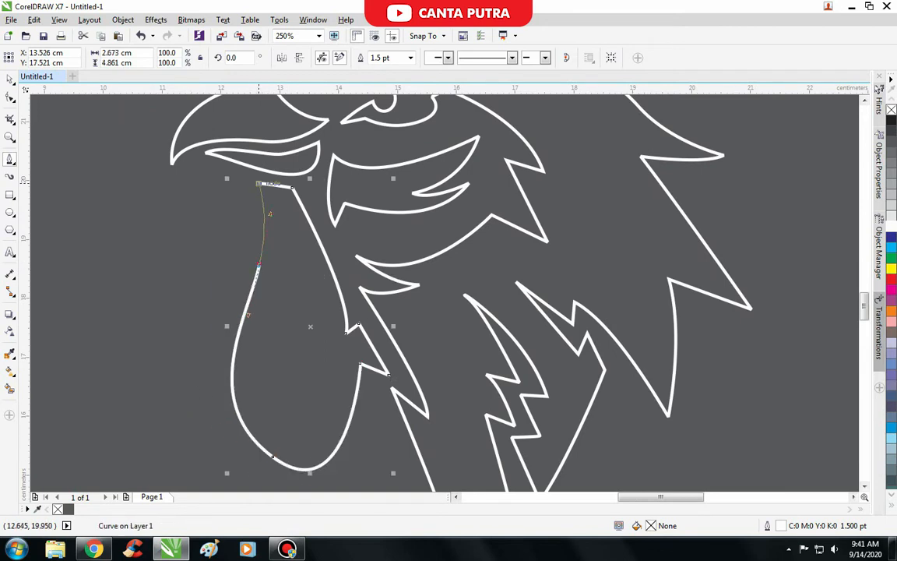
scroll(287, 296, "down", 1)
scroll(275, 306, "down", 1)
Shrink the wattle to about 3.68 cm high and 2.3 cm wide so it clears the neck feathers.
scroll(295, 357, "up", 1)
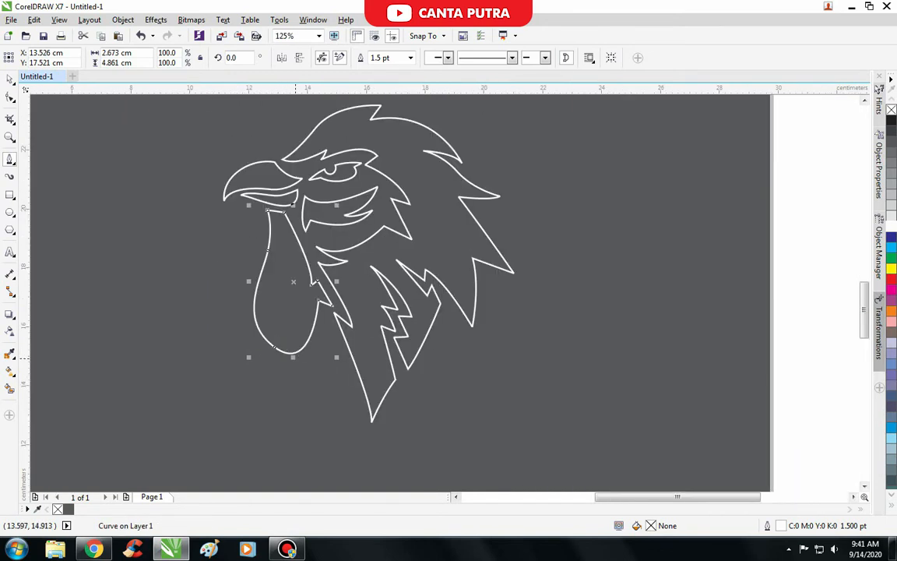
scroll(310, 261, "up", 1)
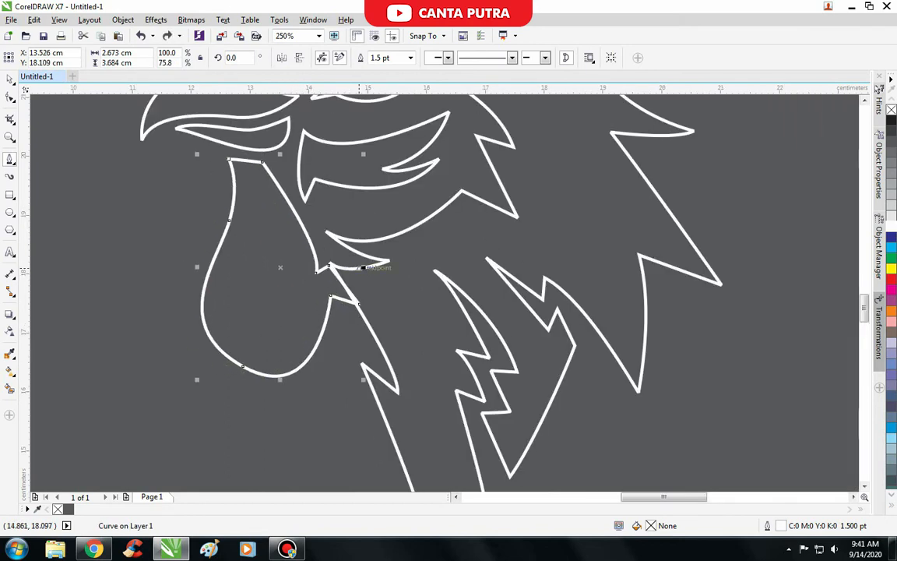
left_click_drag(343, 267, 340, 267)
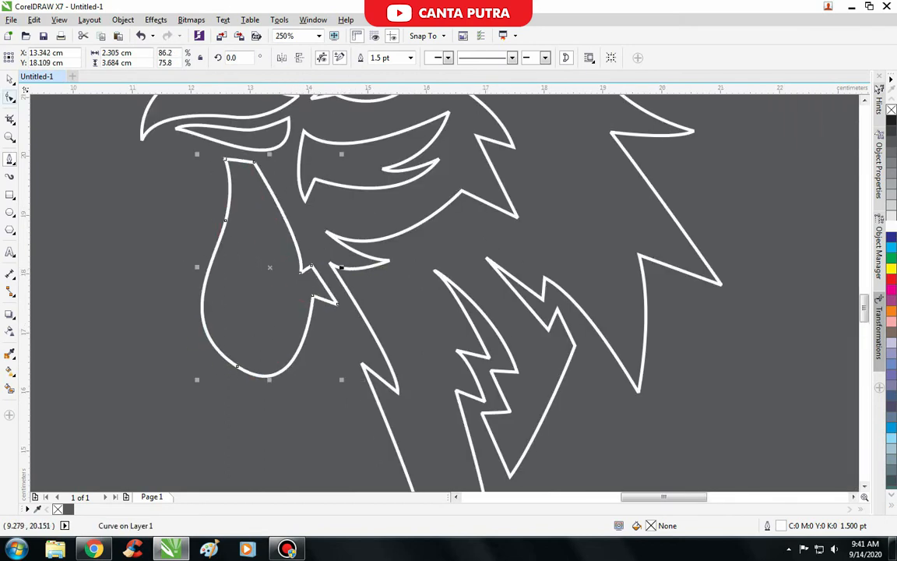
key("F10")
scroll(281, 259, "down", 1)
key("F5")
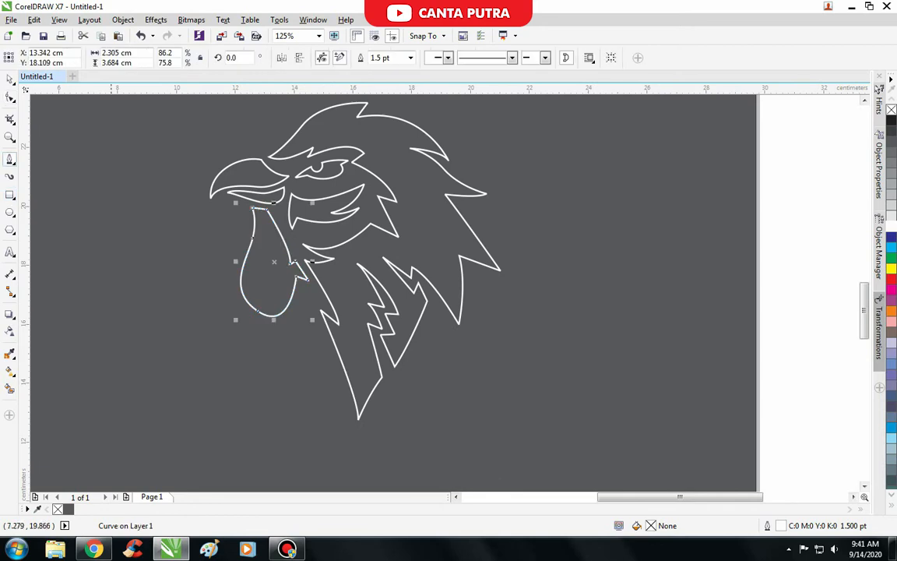
Draw the inner edge of a narrow strip along the wattle's front, from its top to its lower curve.
scroll(237, 223, "up", 3)
left_click(263, 152)
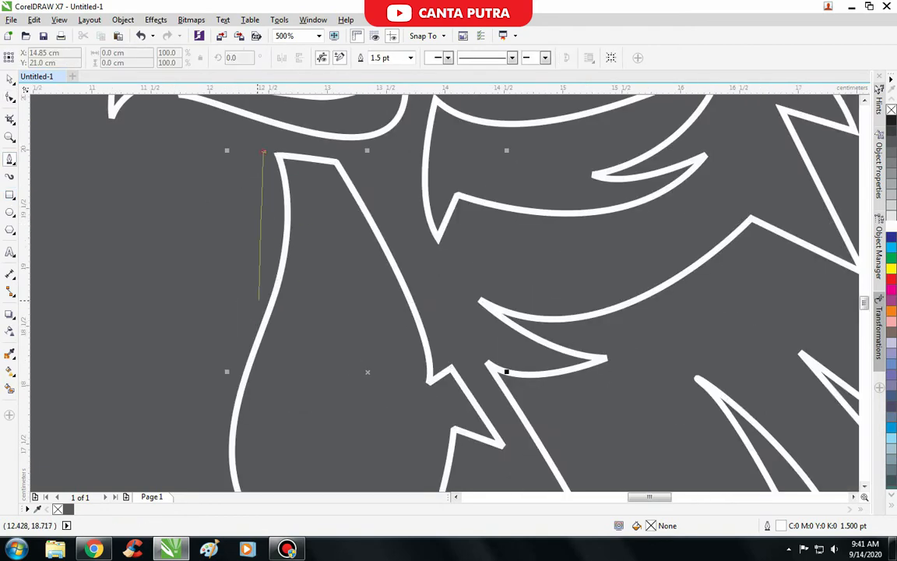
left_click(253, 305)
scroll(254, 305, "down", 2)
scroll(242, 248, "up", 2)
left_click_drag(259, 401, 298, 451)
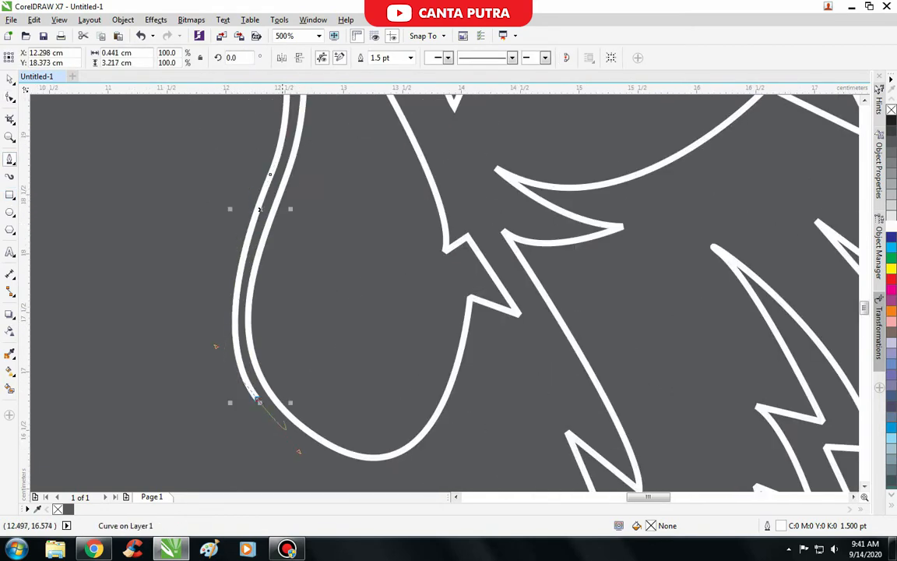
Curve the strip's outer edge back up from the lower tip and close the shape beneath the lower beak.
scroll(298, 451, "down", 2)
scroll(260, 431, "up", 2)
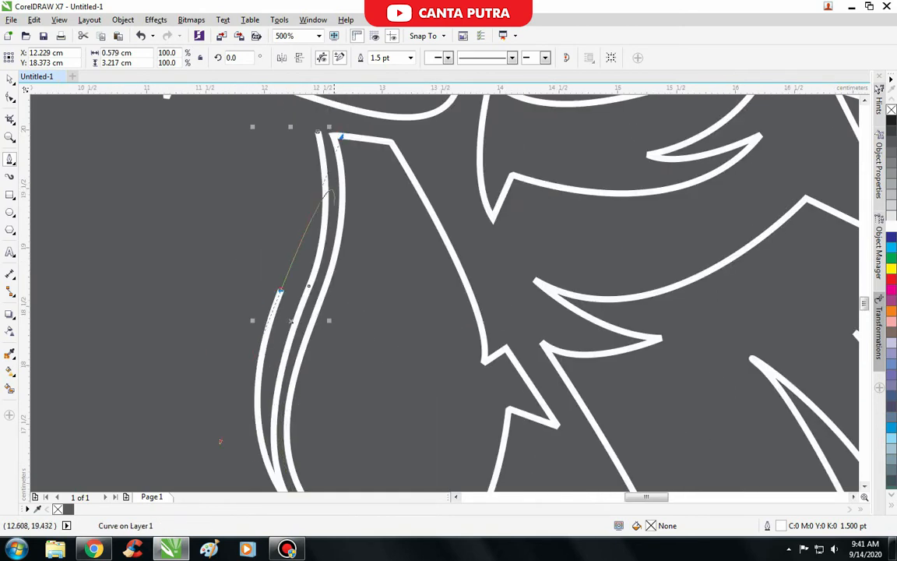
scroll(306, 270, "down", 3)
scroll(306, 270, "up", 3)
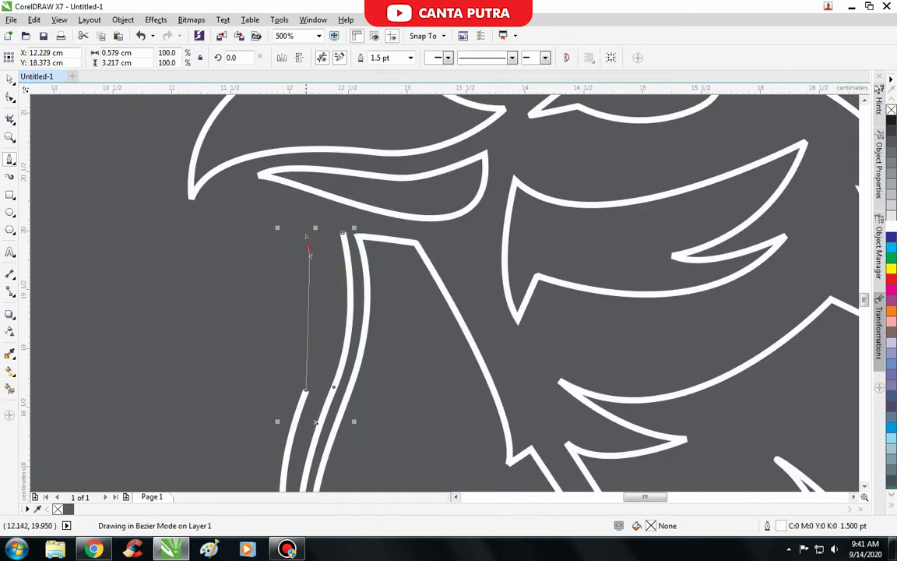
left_click_drag(308, 247, 285, 194)
scroll(309, 248, "up", 2)
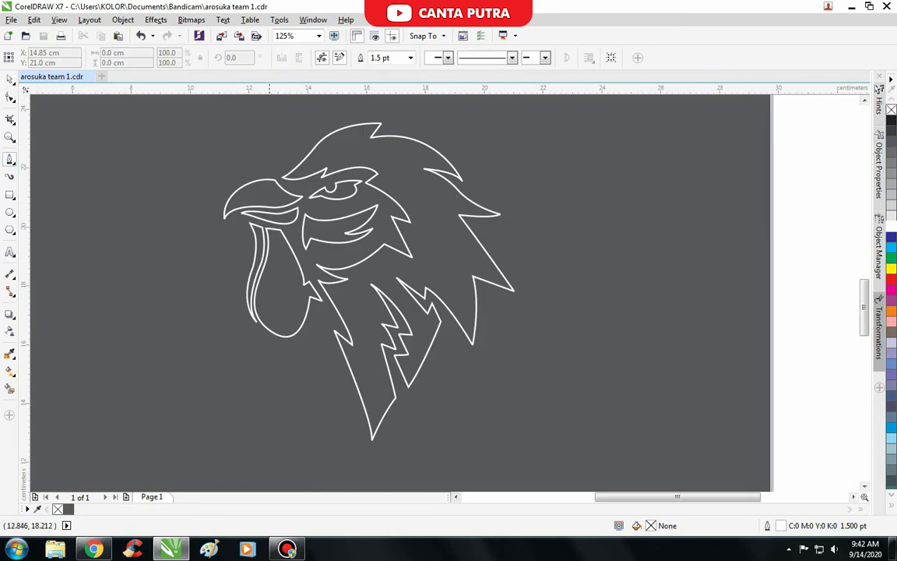
Start an outer silhouette with a curve from the rear neck feathers down to a low point and up to just below the wattle.
scroll(269, 165, "down", 3)
scroll(411, 242, "up", 3)
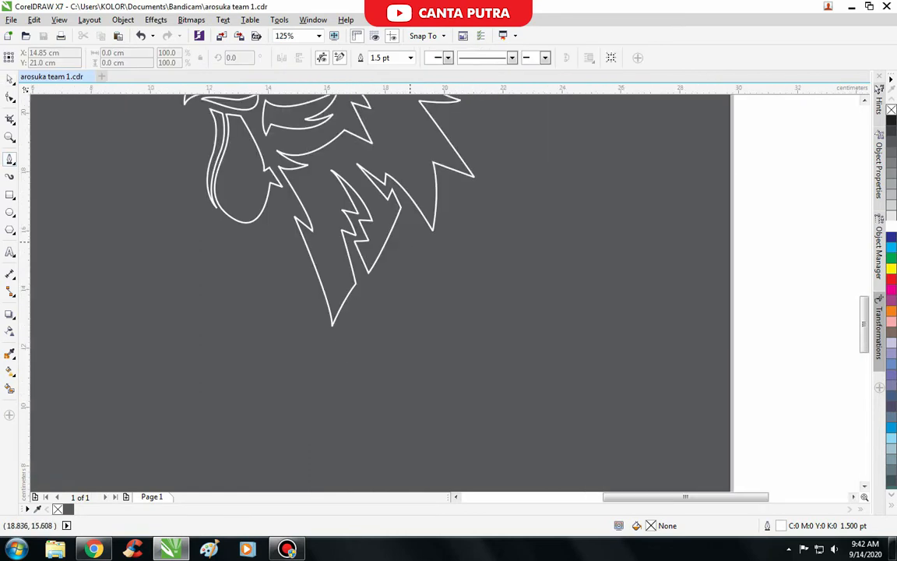
left_click_drag(298, 413, 242, 461)
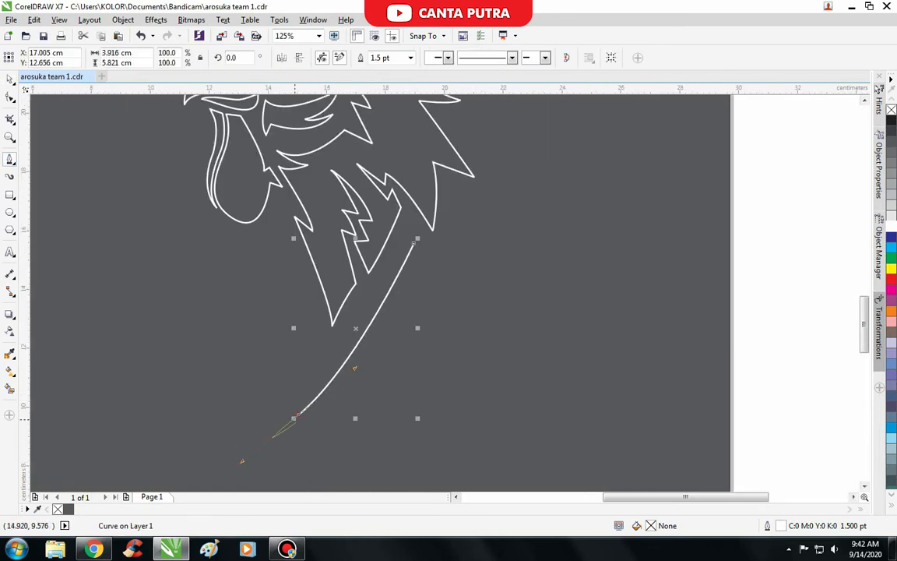
scroll(280, 436, "up", 3)
scroll(280, 437, "down", 4)
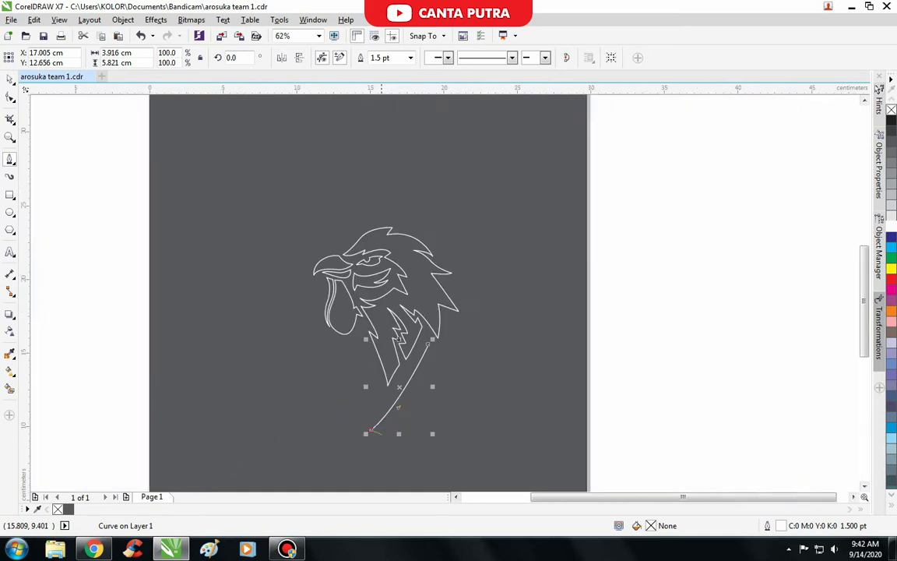
scroll(387, 314, "up", 2)
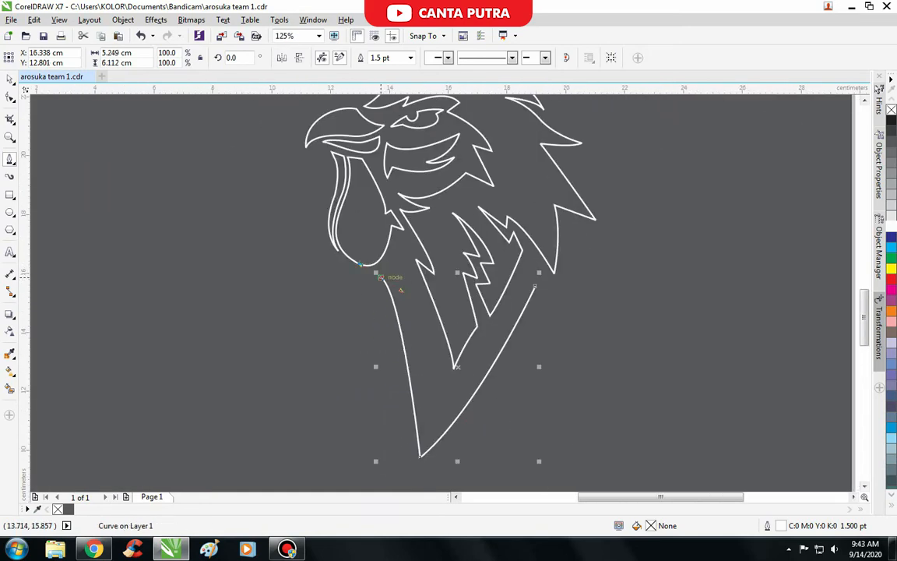
scroll(379, 281, "up", 2)
left_click_drag(273, 279, 285, 179)
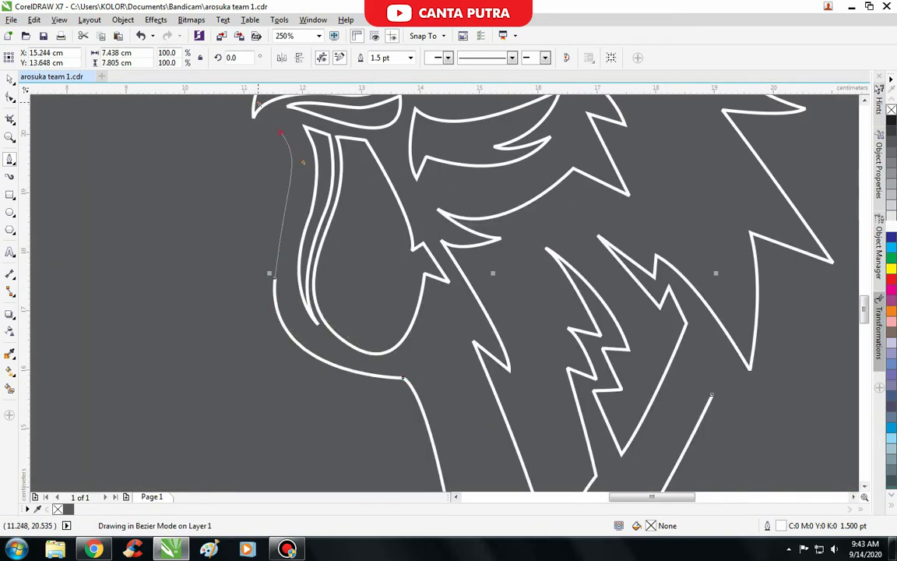
left_click_drag(280, 132, 282, 132)
scroll(418, 411, "up", 2)
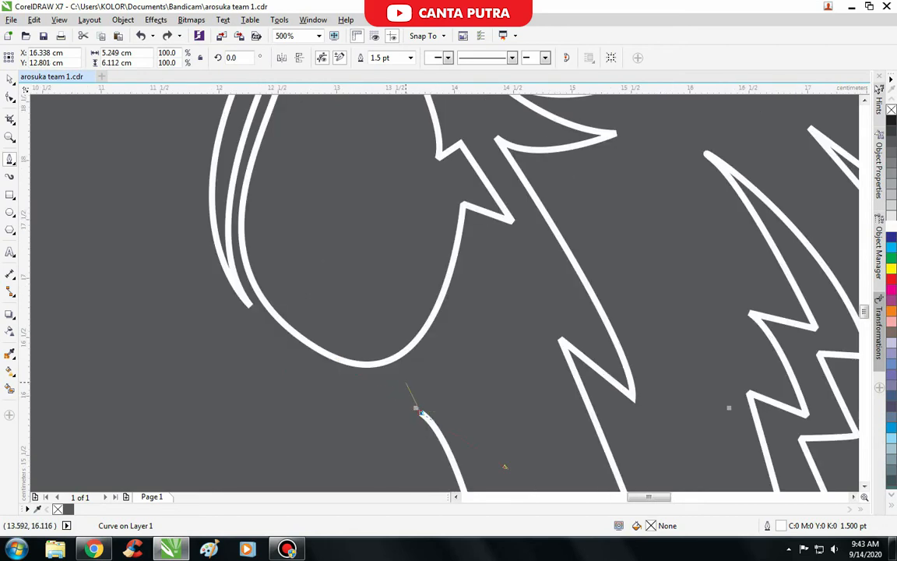
Continue the silhouette closely around the wattle's bottom and up its front to just below the lower beak.
scroll(392, 383, "down", 2)
scroll(327, 347, "up", 2)
scroll(290, 297, "down", 2)
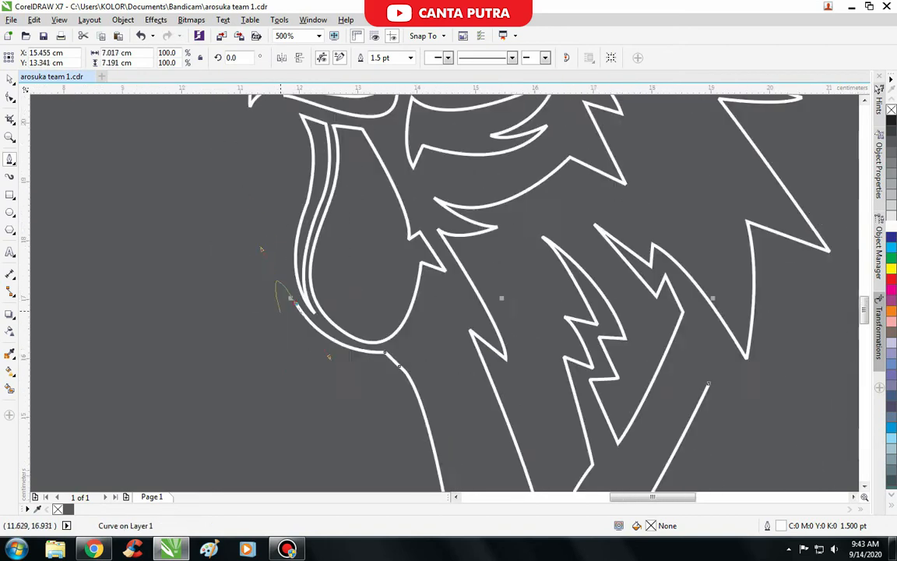
scroll(226, 342, "up", 2)
scroll(324, 389, "down", 2)
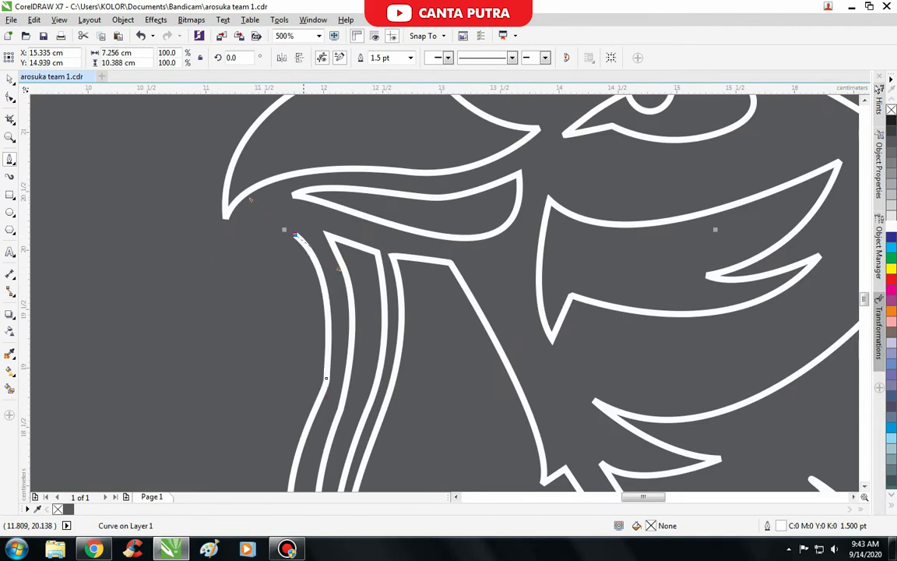
Extend the silhouette to a hooked tip below the beak and curve it over the top of the beak to the forehead.
scroll(249, 266, "up", 1)
left_click_drag(261, 264, 267, 328)
left_click(261, 264, "alt")
scroll(249, 308, "down", 2)
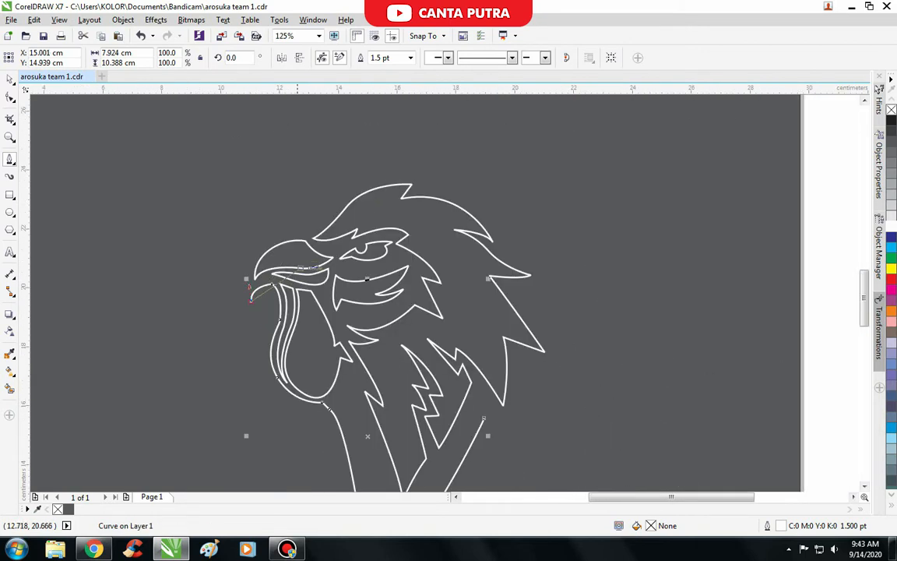
scroll(306, 268, "up", 1)
left_click_drag(304, 193, 474, 167)
scroll(295, 200, "down", 2)
scroll(310, 177, "up", 2)
left_click(313, 186)
left_click_drag(402, 156, 461, 146)
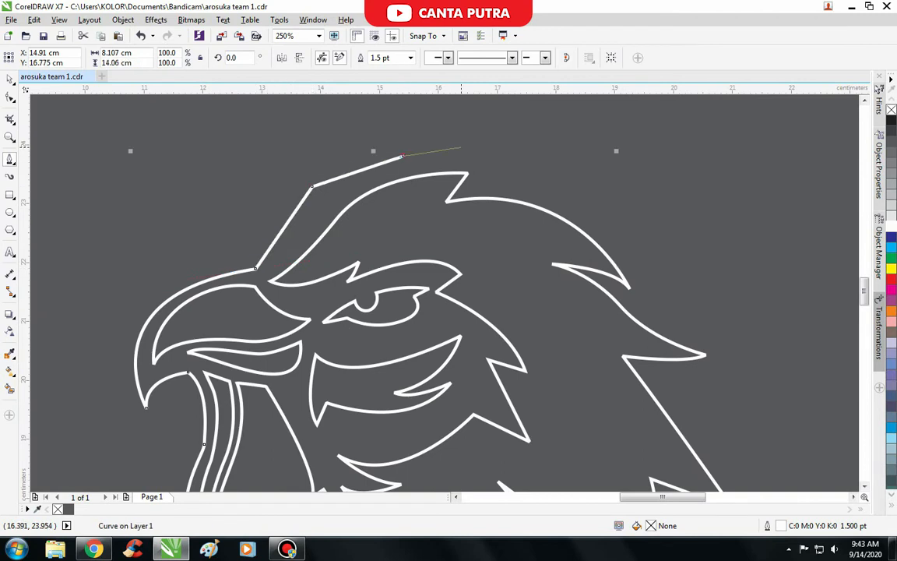
key("ctrl+z")
key("ctrl+z")
Curve the silhouette up the forehead and over the crown to a pointed crest tip, then cut a short notch inward.
left_click_drag(292, 240, 307, 218)
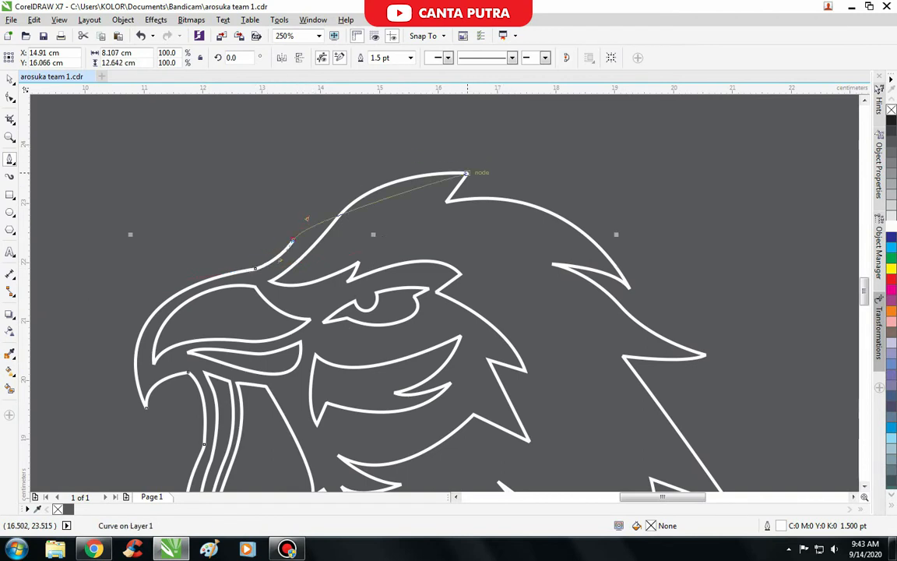
left_click_drag(496, 168, 627, 207)
key("ctrl+z")
left_click_drag(512, 165, 637, 206)
left_click(511, 165, "alt")
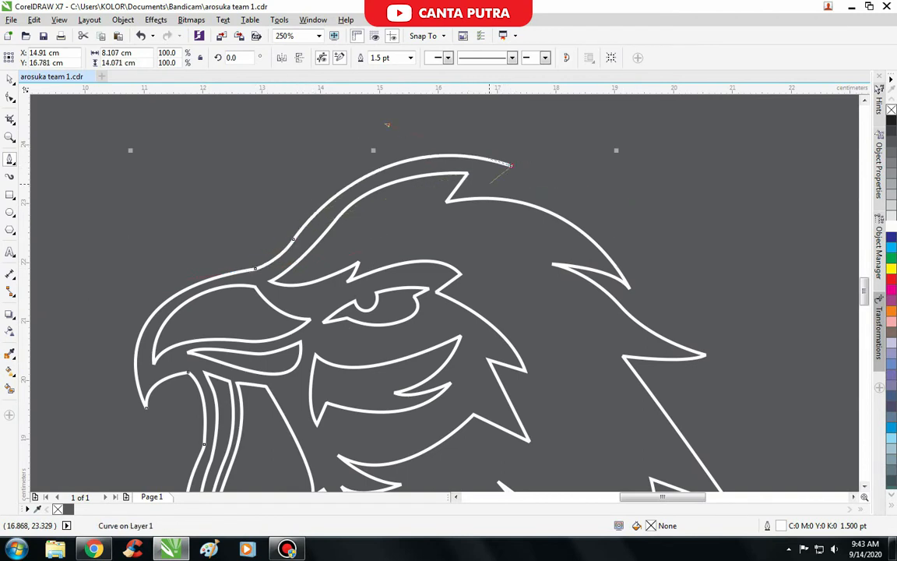
left_click(488, 184)
Trace the silhouette down the back of the head, adding a small feather tip, a notch and a longer rear feather point.
scroll(490, 187, "down", 1)
scroll(589, 241, "up", 1)
left_click_drag(566, 224, 643, 338)
left_click(565, 225, "alt")
left_click_drag(605, 255, 647, 272)
scroll(507, 236, "down", 1)
scroll(584, 263, "up", 1)
left_click(584, 264, "alt")
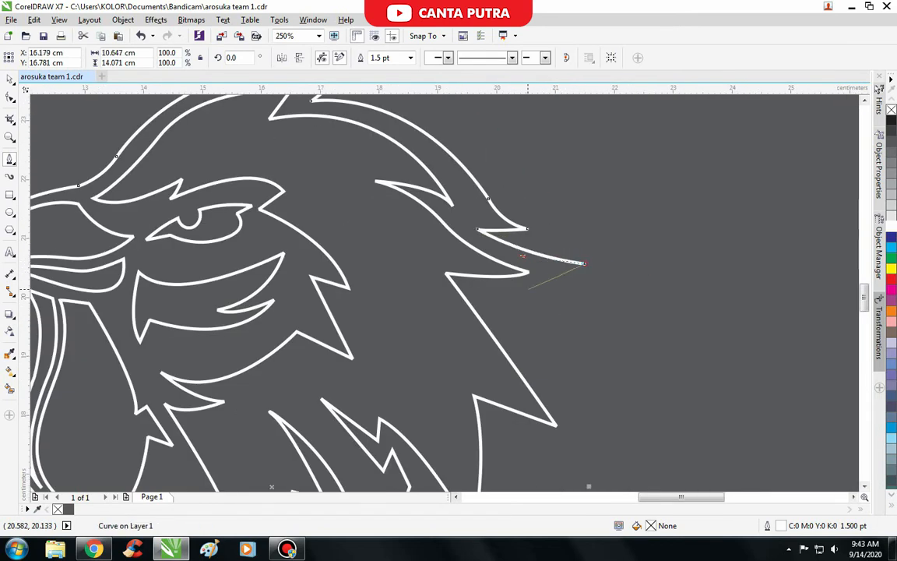
Curve the silhouette under the rear feather point, then down to a long lower feather tip with a notch back inward.
left_click_drag(480, 292, 402, 286)
left_click(482, 292, "alt")
scroll(486, 292, "down", 1)
scroll(551, 350, "up", 1)
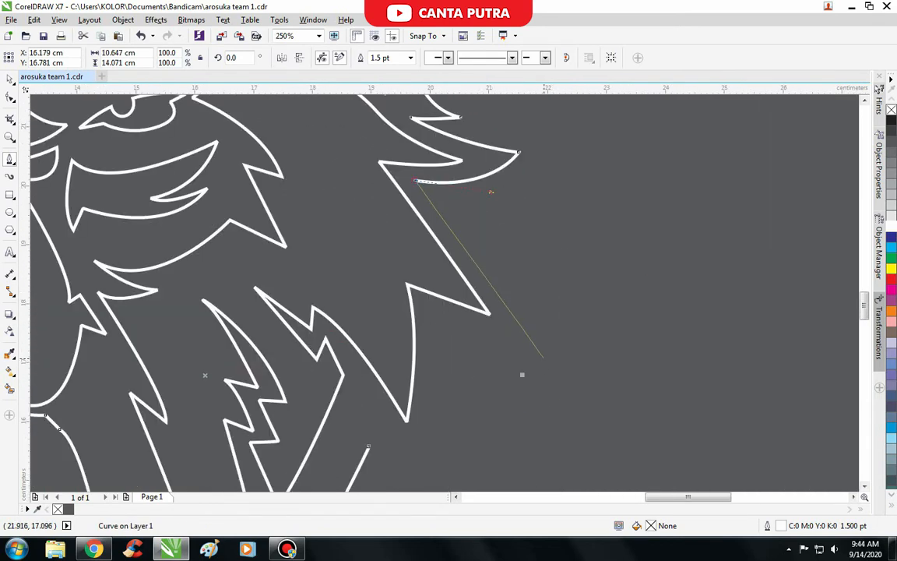
left_click_drag(543, 365, 571, 446)
left_click(452, 336)
scroll(460, 327, "down", 1)
scroll(456, 448, "up", 1)
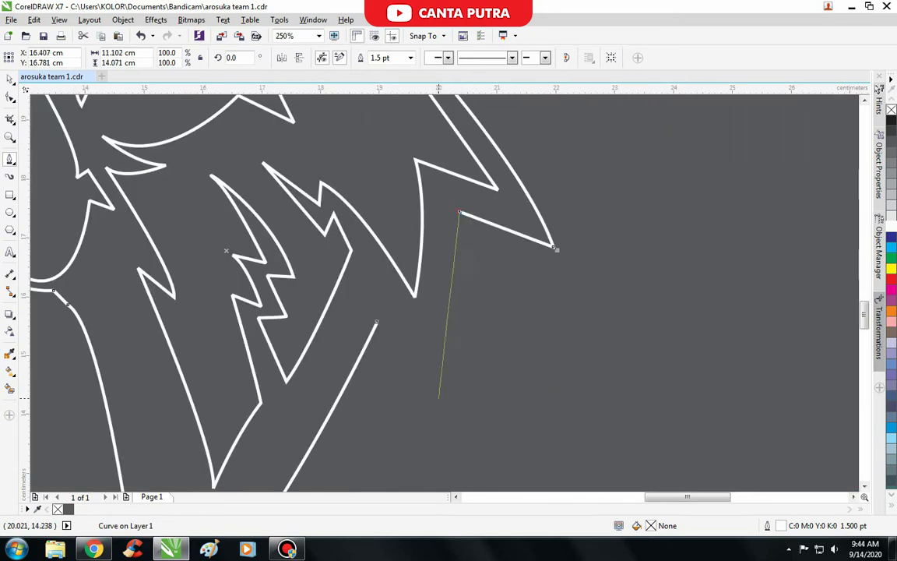
Curve the silhouette down to a lower feather tip and close it at the end of the neck's rear line.
left_click_drag(440, 396, 413, 445)
left_click(440, 397, "alt")
left_click(377, 322)
scroll(377, 322, "down", 3)
key("space")
left_click(449, 329)
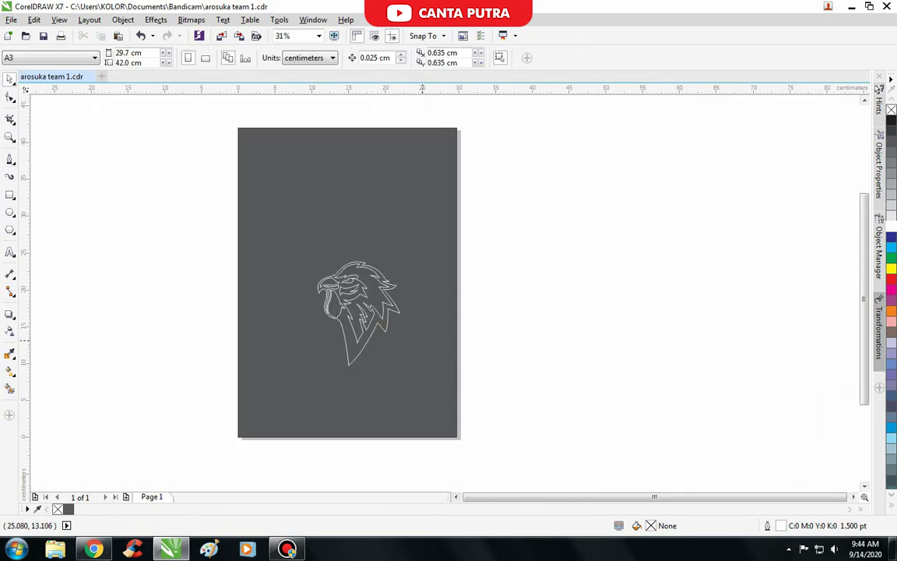
Begin the comb at the forehead with the Pen tool and curve its lower edge up along the crown.
scroll(401, 268, "up", 1)
left_click(10, 159)
scroll(286, 250, "up", 2)
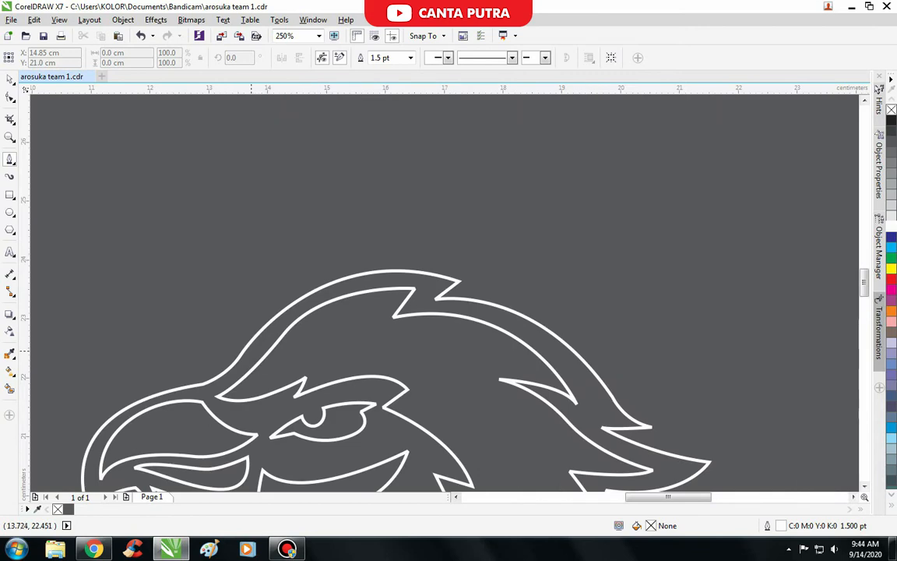
scroll(249, 349, "up", 1)
left_click(186, 341)
left_click(184, 408)
left_click_drag(274, 313, 320, 265)
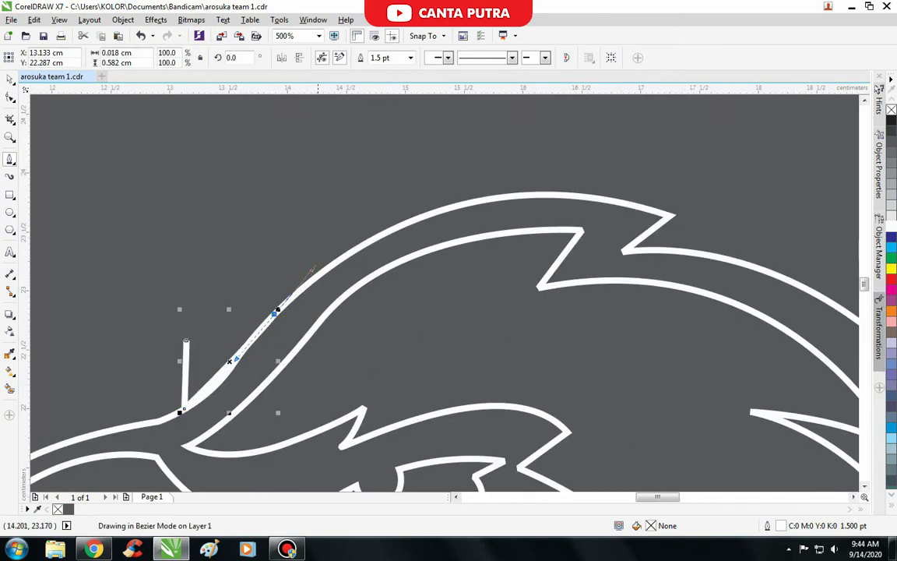
scroll(389, 199, "down", 1)
scroll(514, 210, "up", 1)
left_click_drag(570, 169, 735, 227)
scroll(415, 248, "down", 2)
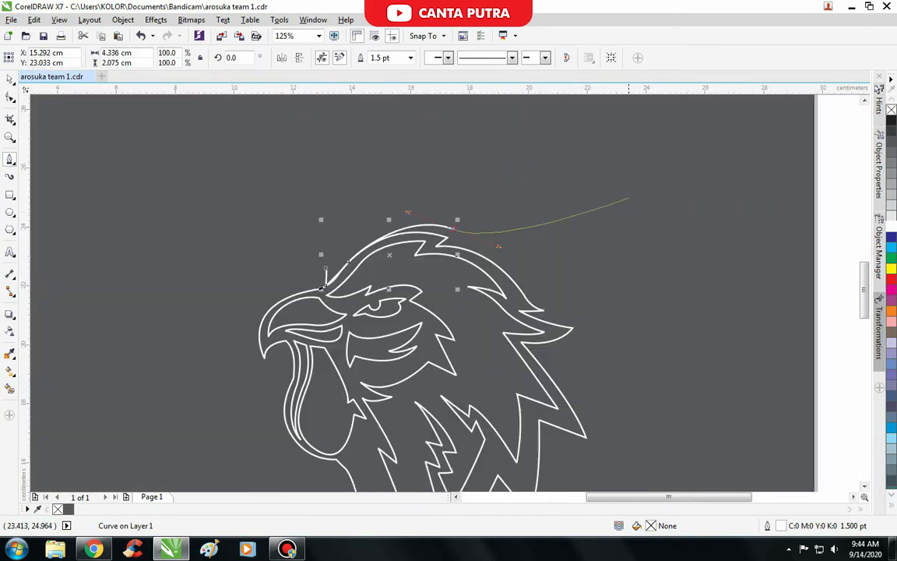
Sweep the comb's lower edge out to the rear and draw its two rounded rear lobes with a notch between them.
scroll(535, 196, "up", 1)
left_click_drag(467, 222, 441, 256)
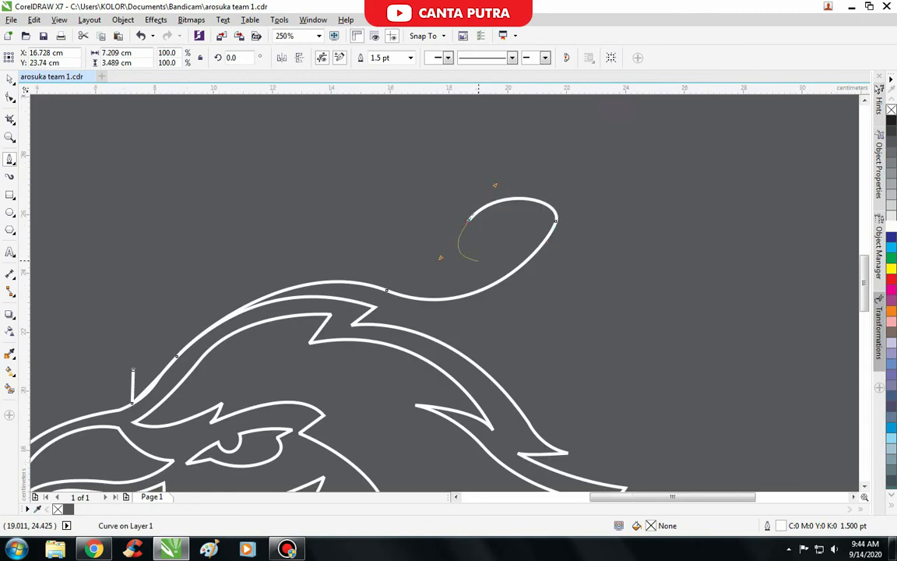
scroll(474, 257, "down", 1)
scroll(459, 249, "up", 1)
left_click(501, 248, "alt")
left_click_drag(523, 192, 509, 172)
left_click_drag(419, 229, 399, 273)
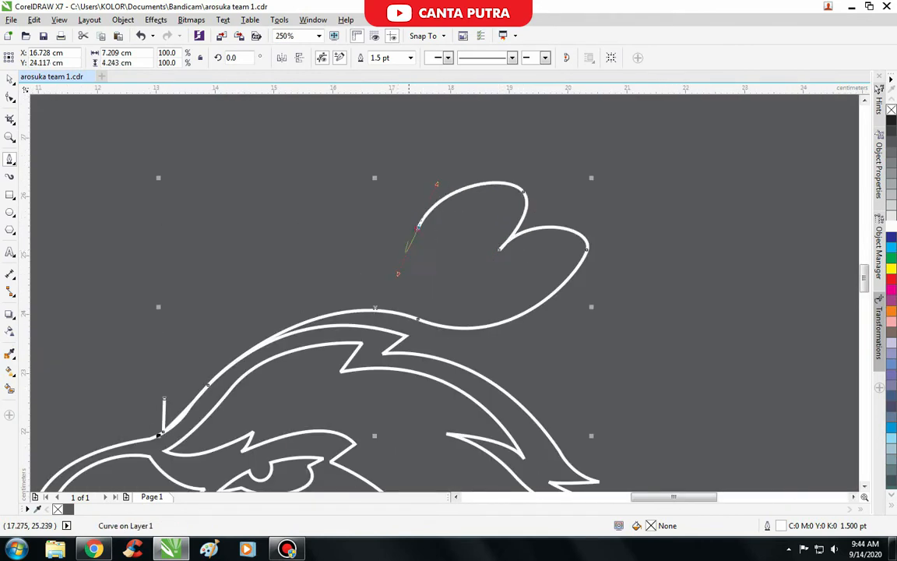
Continue the comb with a tall lobe and the edge of the next one, cutting deep sharp notches between them.
scroll(477, 190, "down", 2)
scroll(471, 196, "up", 2)
left_click(473, 214)
mouse_move(503, 150)
left_mouse_down()
mouse_move(494, 131)
mouse_move(465, 127)
left_mouse_up()
key("ctrl+z")
left_click_drag(390, 301, 390, 302)
left_click(399, 226, "alt")
left_click_drag(381, 152, 375, 147)
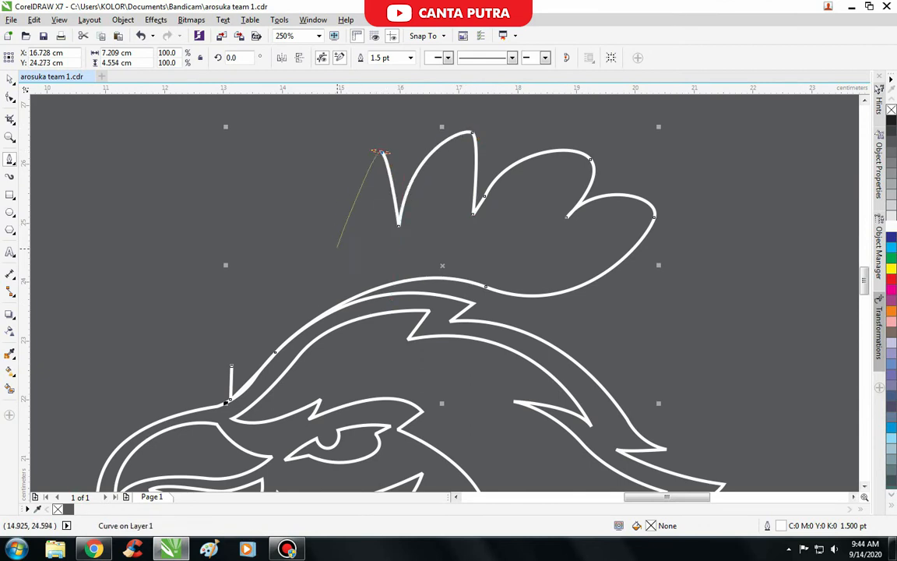
Add three shrinking front spikes and close the comb at the forehead, about 7.2 cm wide by 4.6 cm high.
left_click_drag(344, 253, 348, 300)
mouse_move(274, 295)
left_mouse_down()
mouse_move(276, 333)
mouse_move(247, 373)
left_mouse_up()
left_click(275, 216)
left_click(243, 348, "alt")
left_click(234, 286)
scroll(248, 257, "down", 1)
scroll(242, 303, "up", 1)
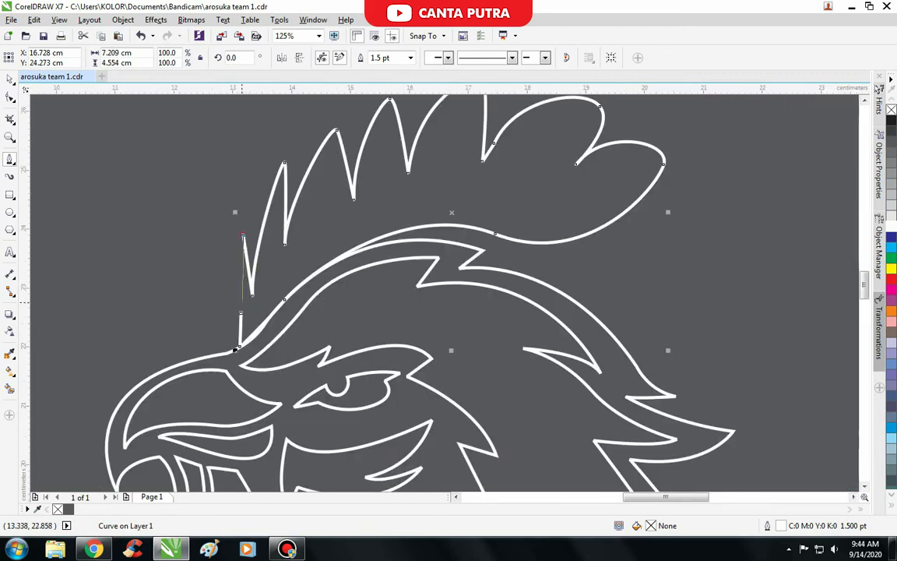
scroll(242, 311, "down", 5)
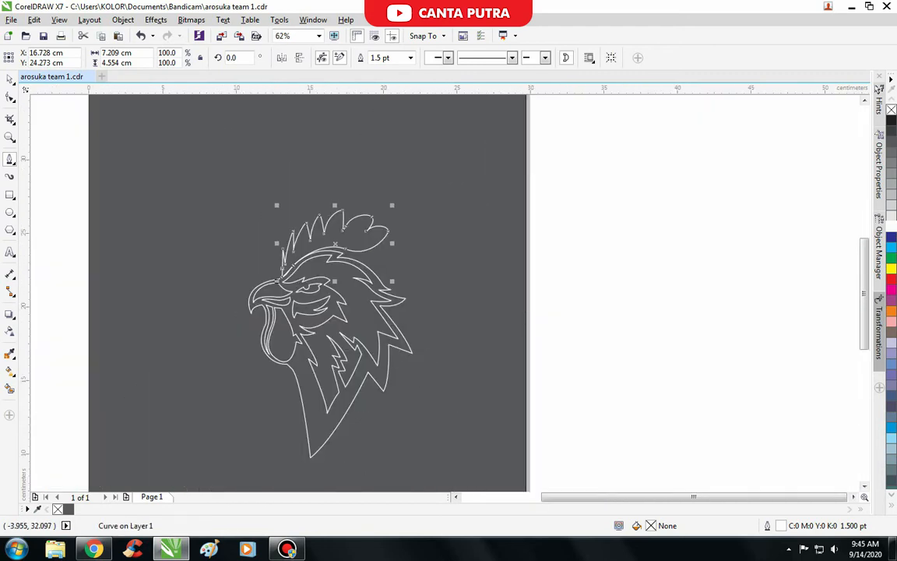
Remove the extra node at the comb's front base and bow that front edge slightly outward.
left_click(9, 98)
scroll(286, 261, "up", 3)
double_click(264, 332)
left_click_drag(263, 332, 255, 332)
scroll(260, 279, "down", 3)
left_click(10, 79)
left_click(67, 200)
Start an outer comb outline at the crown notch and curve it around the rear lobe to the first notch.
left_click(9, 159)
scroll(337, 265, "up", 2)
left_click(248, 287)
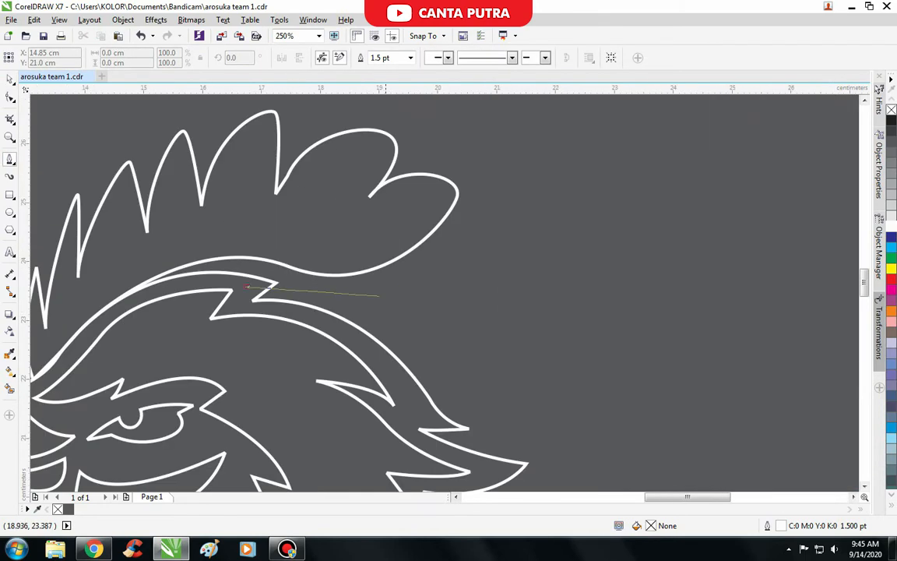
mouse_move(411, 290)
left_mouse_down()
mouse_move(451, 277)
mouse_move(463, 251)
mouse_move(498, 238)
left_mouse_up()
key("ctrl+z")
left_click(250, 285)
left_click(275, 283)
left_click(489, 164)
scroll(486, 162, "down", 2)
scroll(558, 271, "up", 3)
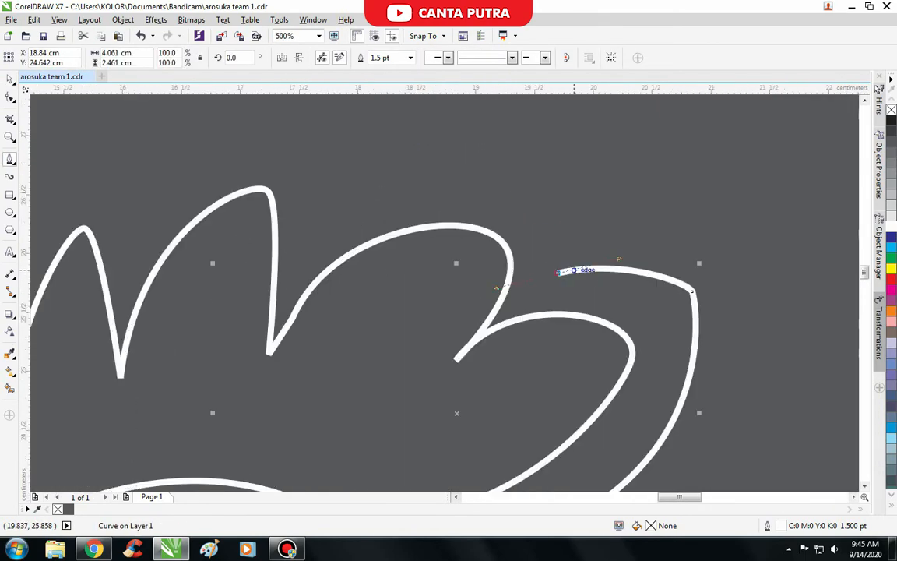
Carry the outer comb outline over the next three lobes, following their rounded tips and notches at an even offset.
left_click_drag(308, 240, 452, 240)
left_click(309, 240, "alt")
left_click_drag(453, 164, 419, 149)
scroll(280, 242, "down", 3)
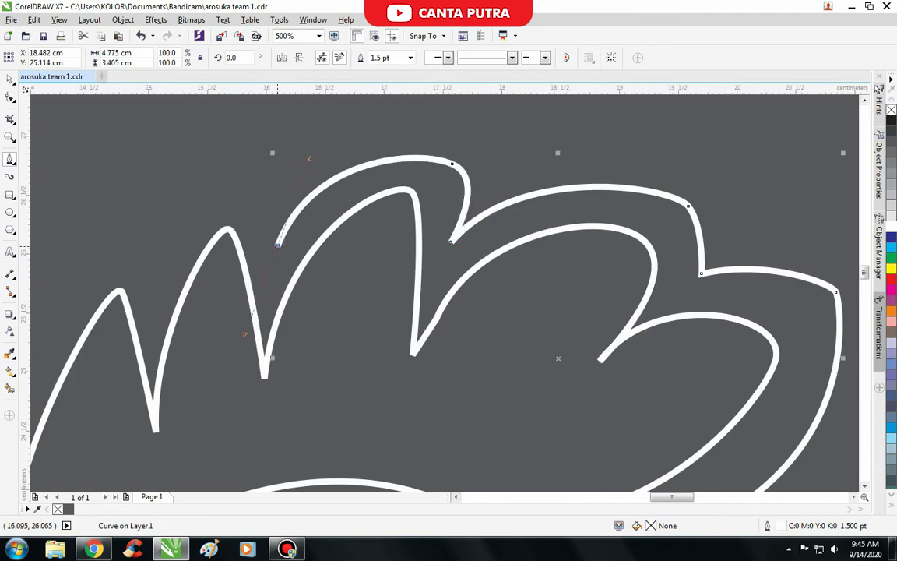
scroll(603, 201, "up", 3)
left_click_drag(572, 134, 535, 138)
left_click_drag(481, 250, 469, 324)
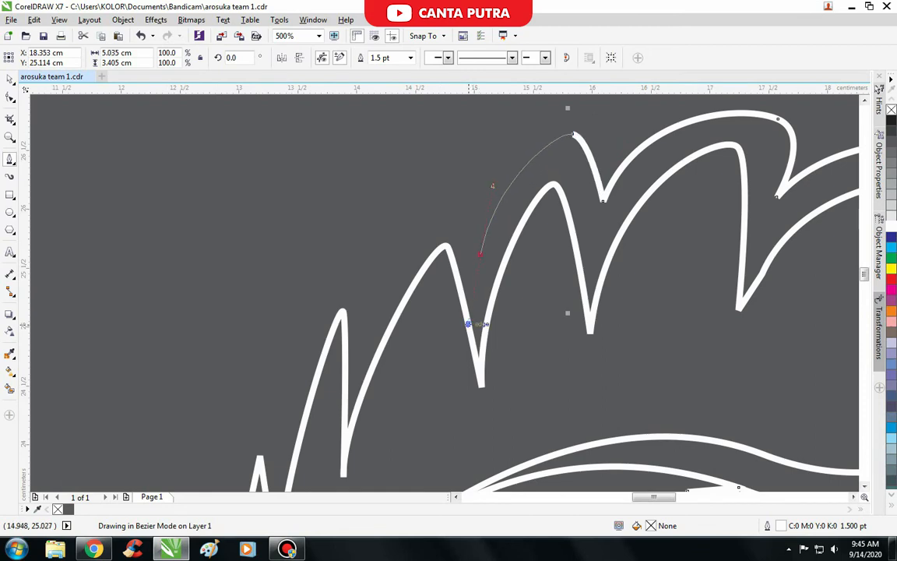
left_click(480, 250, "alt")
Follow the comb's narrow front spikes with the outer outline and bring it down to the base of the beak.
left_click_drag(459, 185, 435, 187)
left_click_drag(362, 308, 348, 333)
left_click(362, 309, "alt")
scroll(374, 220, "down", 2)
left_click_drag(349, 265, 372, 300)
scroll(372, 232, "up", 2)
left_click(373, 271, "alt")
scroll(343, 226, "down", 1)
left_click_drag(346, 223, 343, 294)
left_click(352, 317)
scroll(346, 315, "down", 1)
Undo the stray segments across the face and close the outer comb outline at its starting point near the crown notch.
left_click(445, 344)
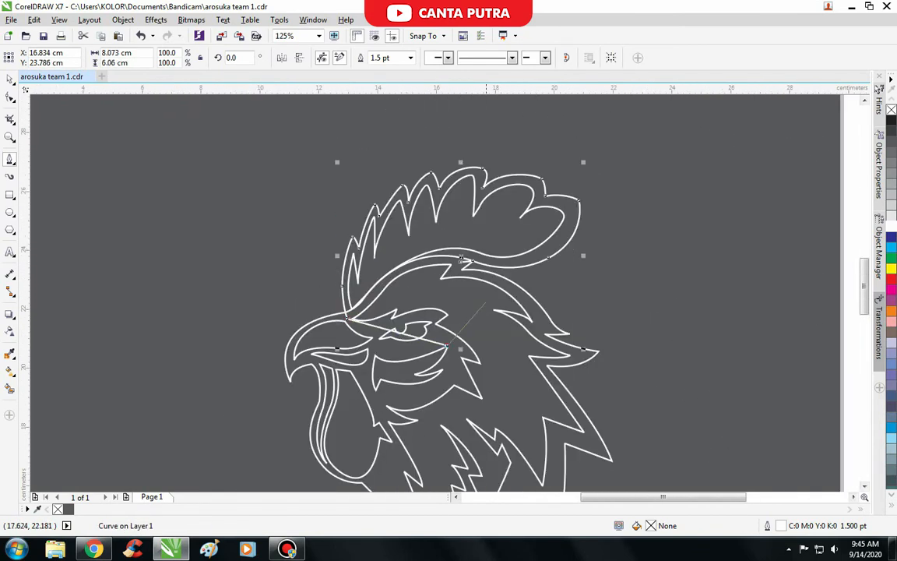
left_click(475, 289)
scroll(477, 285, "up", 1)
key("ctrl+z")
key("ctrl+z")
right_click(891, 301)
key("ctrl+z")
left_click(439, 234)
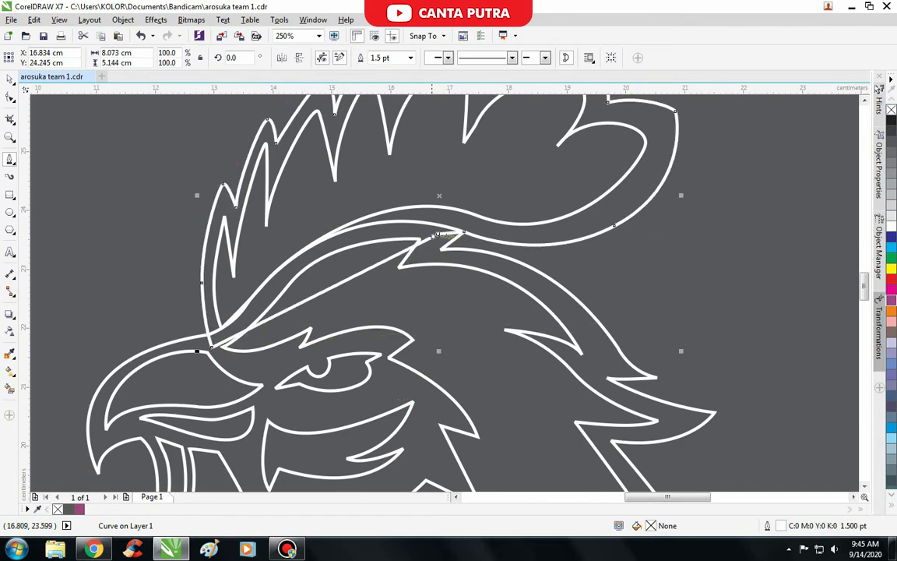
Weld the outer comb outline and the head silhouette into one shape.
scroll(423, 200, "down", 2)
key("space")
left_click(660, 176)
scroll(483, 204, "up", 1)
left_click(478, 195)
left_click(456, 261, "shift")
left_click(344, 58)
Delete the surplus nodes on the welded silhouette where the comb's rear underside meets the crown.
scroll(371, 172, "down", 1)
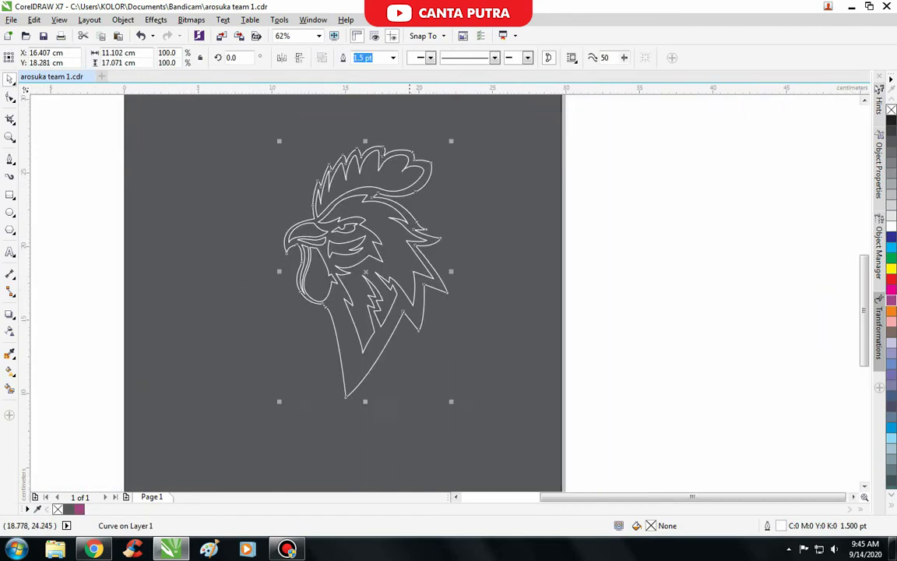
scroll(384, 178, "up", 2)
left_click(344, 243)
left_click(10, 98)
scroll(347, 230, "up", 1)
left_click_drag(348, 226, 395, 266)
key("Delete")
scroll(395, 266, "down", 3)
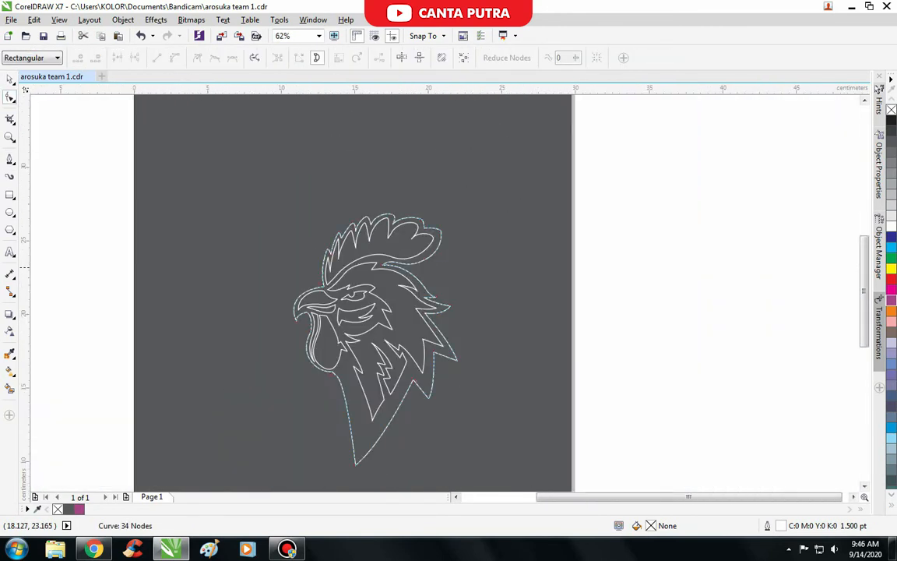
key("space")
left_click(398, 237)
Fill the upper and lower beak pieces with golden yellow, C0 M22 Y100 K0.
scroll(346, 294, "up", 1)
left_click(314, 307)
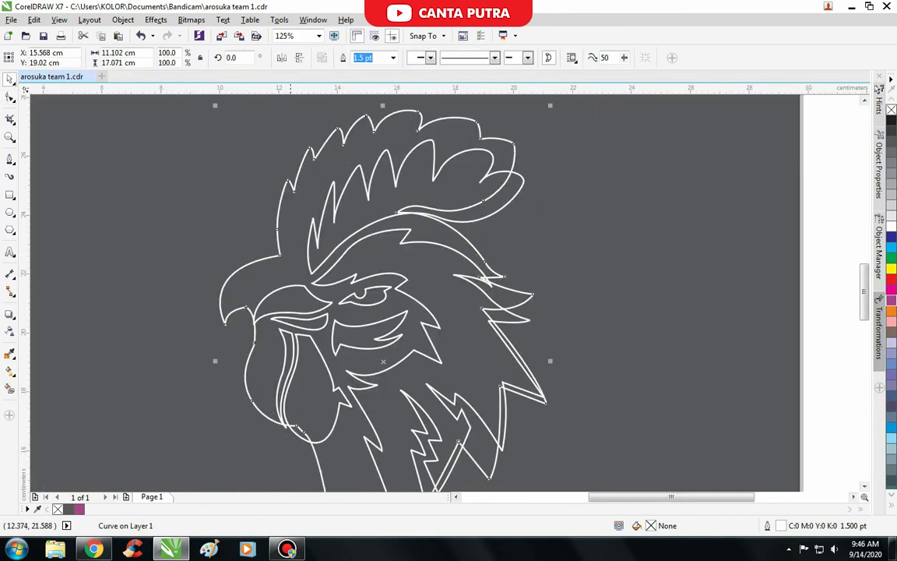
scroll(285, 303, "up", 1)
left_click_drag(295, 289, 318, 312)
key("ctrl+z")
left_click(335, 340, "shift")
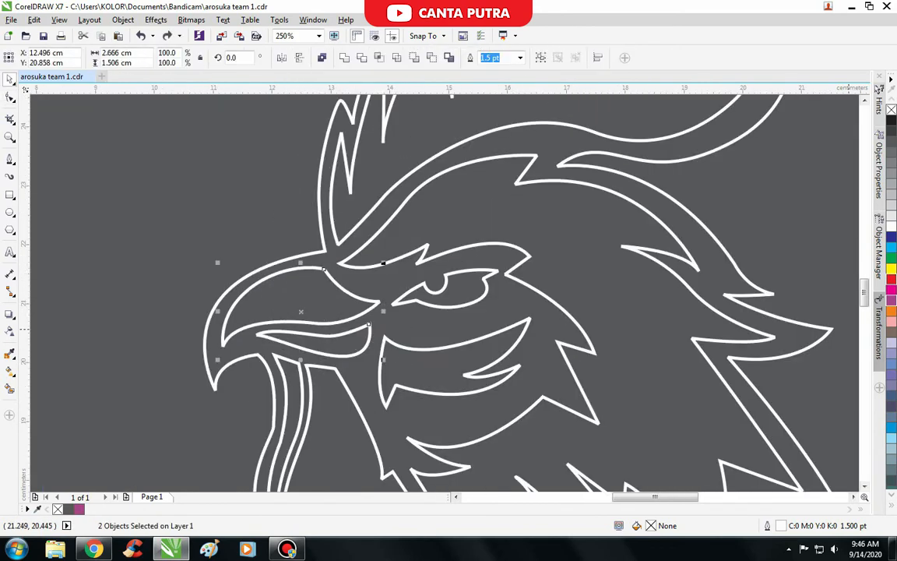
left_click(892, 269)
double_click(651, 526)
left_click(312, 326)
left_click(529, 366)
Fill the eye, the head feather shape and the cheek patch with white.
scroll(320, 296, "down", 1)
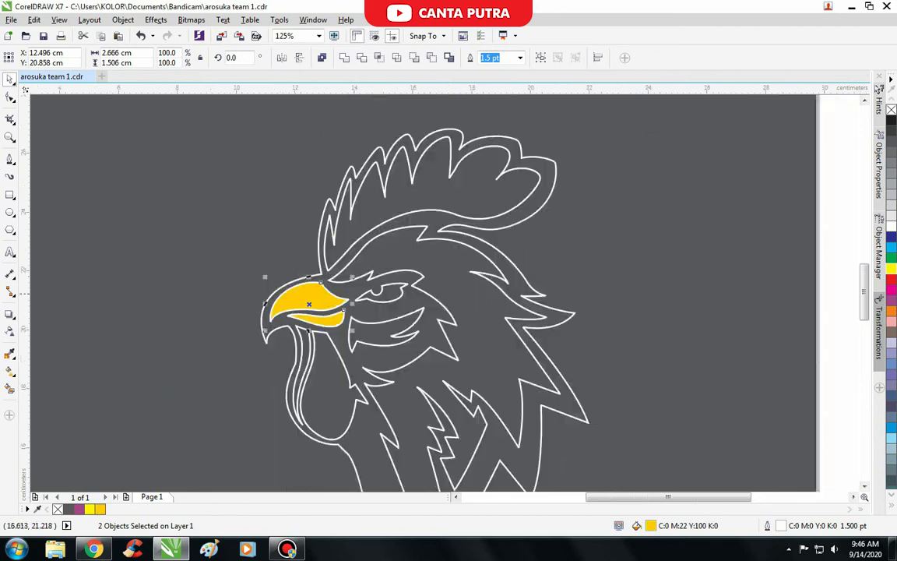
left_click(385, 296)
left_click(386, 267, "shift")
left_click(382, 332, "shift")
left_click(892, 226)
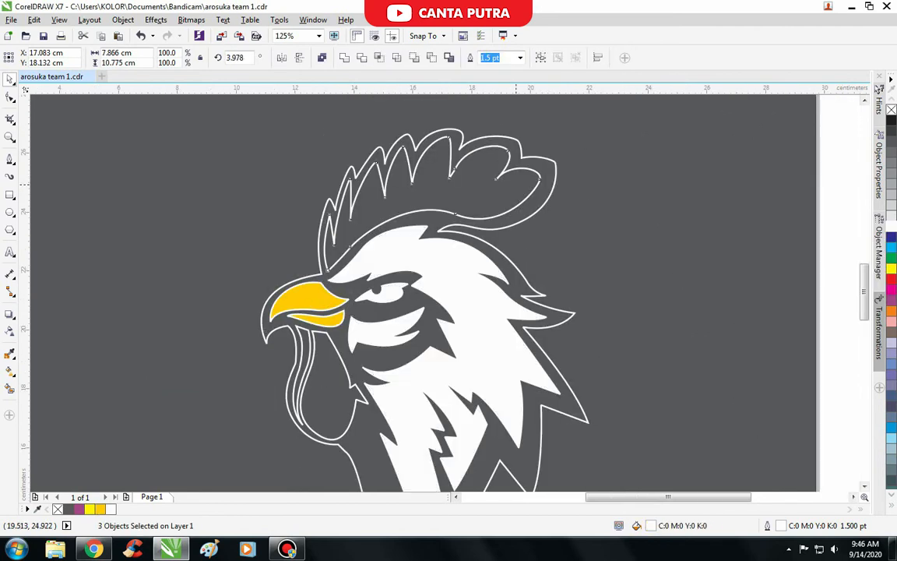
Fill the inner comb with dark red, C12 M100 Y100 K6.
left_click(436, 171)
left_click(892, 279)
scroll(405, 253, "down", 1)
double_click(651, 526)
left_click(279, 235)
left_click(529, 366)
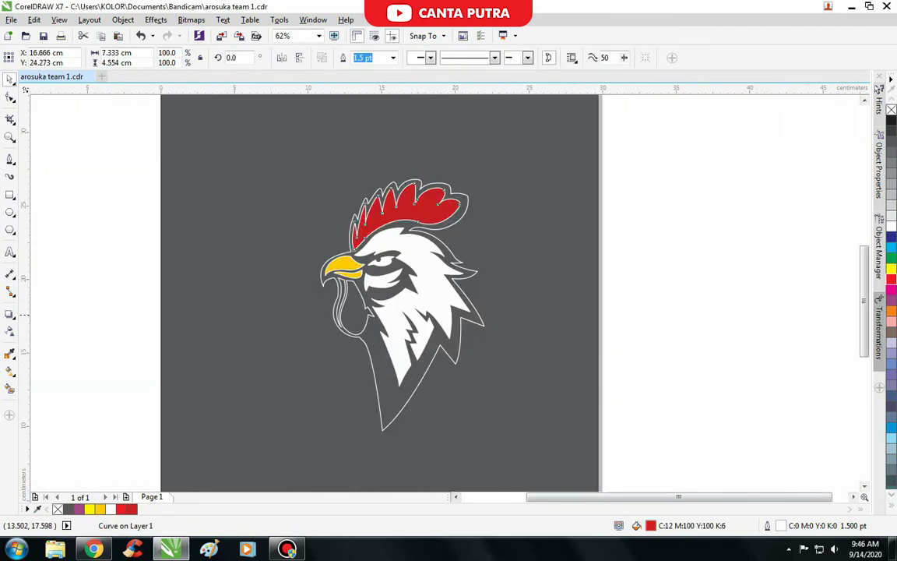
Fill the wattle and its front strip with the comb's dark red.
left_click(360, 316)
left_click(132, 509)
scroll(345, 306, "up", 3)
left_click_drag(323, 267, 306, 294)
key("ctrl+z")
left_click(131, 509)
scroll(277, 374, "down", 3)
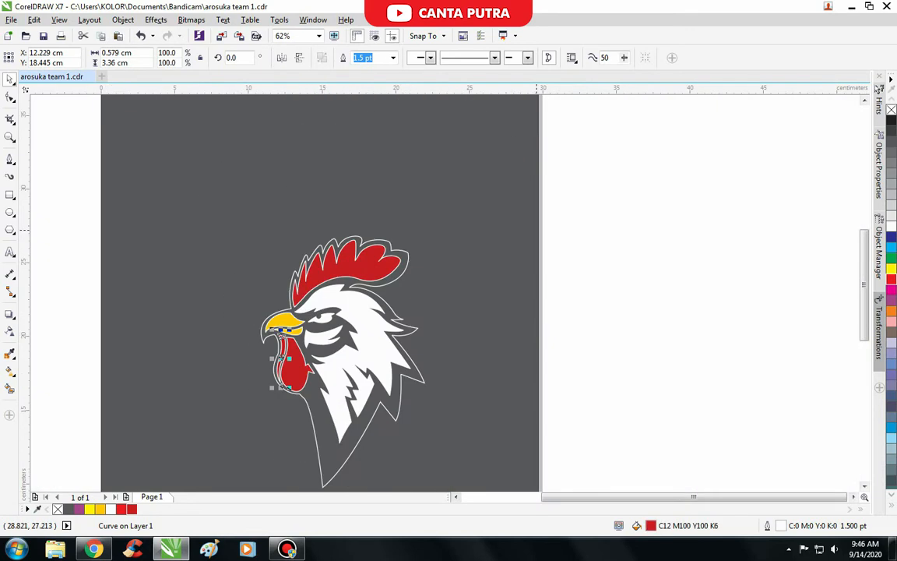
Fill the outer silhouette with black behind the other shapes and remove the outline from all objects.
left_click_drag(409, 266, 422, 274)
key("ctrl+z")
left_click(892, 121)
scroll(580, 173, "down", 1)
key("ctrl+a")
scroll(472, 253, "up", 1)
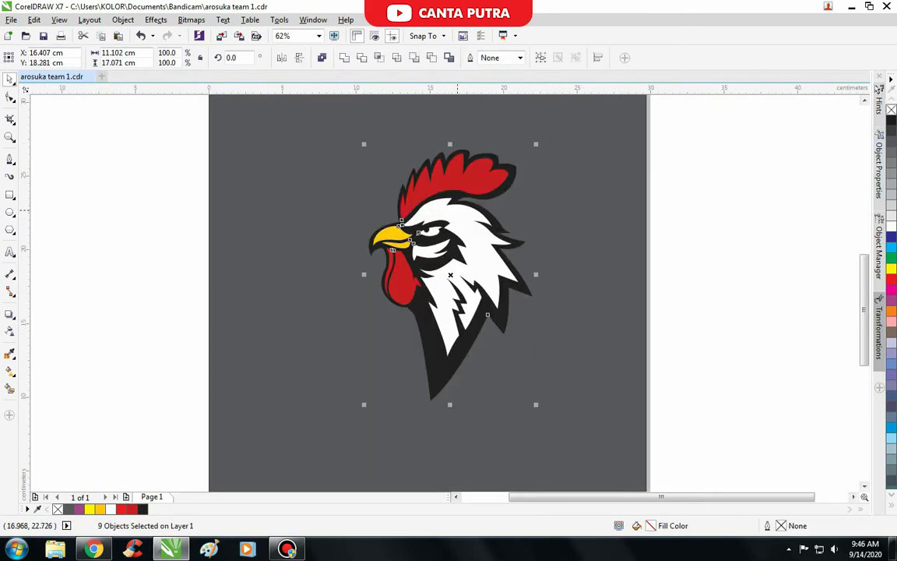
Group all the rooster parts, scale the group to 40.7% and move it slightly up the page.
key("ctrl+g")
left_click_drag(537, 144, 438, 295)
scroll(406, 337, "up", 1)
left_click_drag(399, 345, 398, 297)
scroll(427, 237, "up", 2)
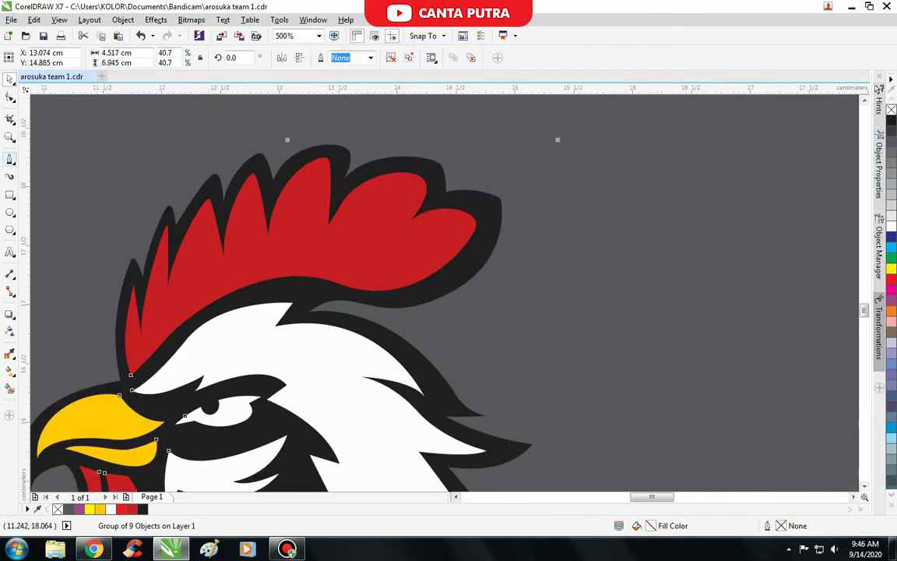
Ungroup the rooster and reshape the black silhouette's edge beneath the comb's rear end slightly downward.
left_click(392, 57)
left_click(468, 133)
key("F10")
scroll(391, 290, "up", 1)
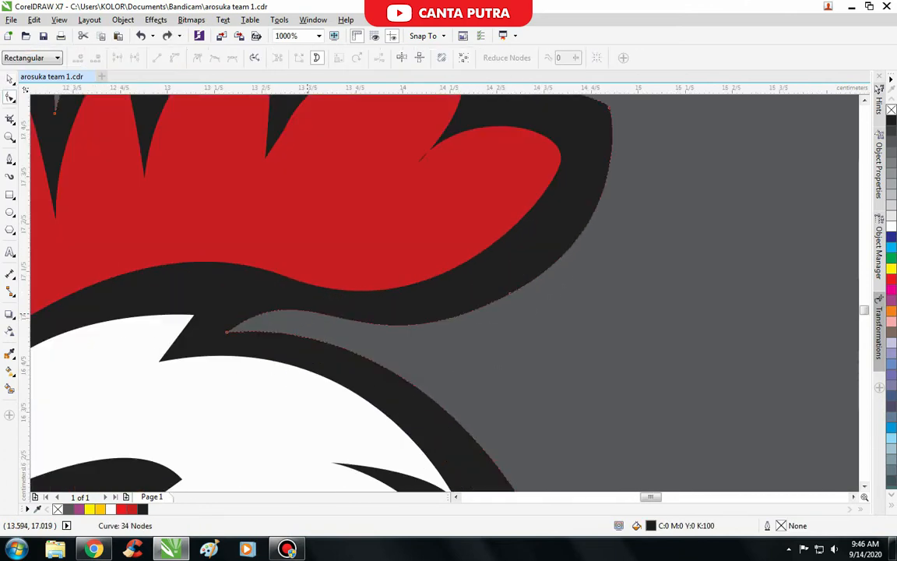
left_click_drag(321, 313, 321, 320)
key("space")
scroll(437, 296, "down", 2)
left_click(438, 296)
scroll(400, 236, "down", 1)
left_click(399, 218)
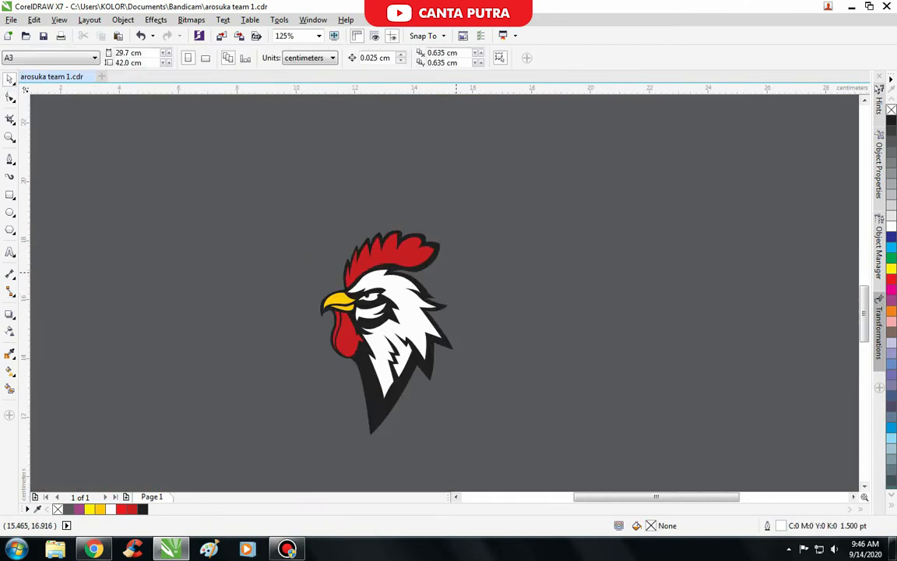
Draw a curved patch with the Pen tool over the gap between comb and neck, then merge it into the black silhouette.
scroll(419, 273, "up", 2)
left_click(417, 262)
left_click(9, 159)
scroll(406, 255, "up", 1)
left_click(256, 242)
scroll(409, 256, "down", 1)
left_click_drag(461, 354, 501, 425)
scroll(462, 364, "up", 1)
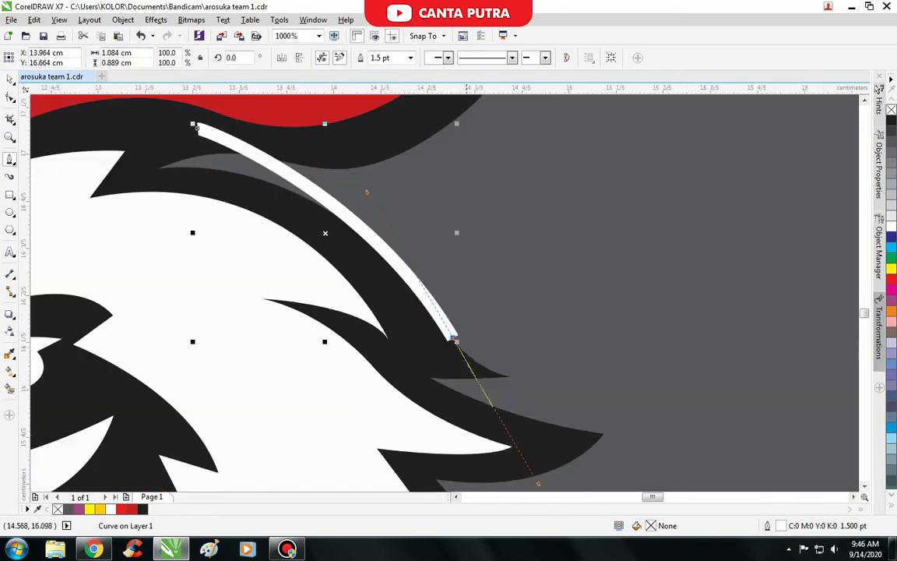
left_click(456, 341, "alt")
scroll(454, 348, "down", 1)
left_click(194, 284)
left_click(326, 239)
key("space")
left_click(318, 232, "shift")
left_click(311, 57)
scroll(438, 200, "down", 2)
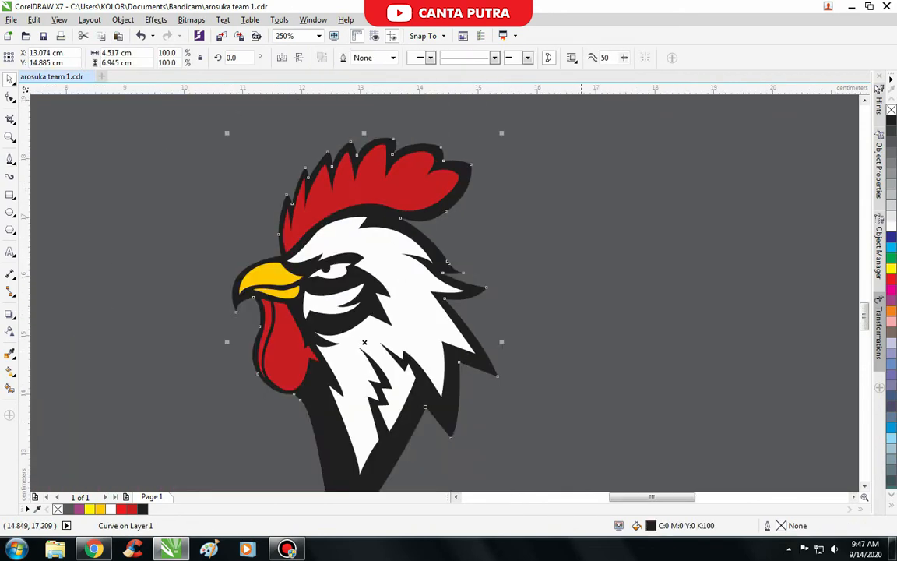
Delete the surplus silhouette nodes where the merged patch meets the small upper rear feather.
left_click(461, 228)
scroll(461, 229, "up", 2)
left_click(9, 97)
scroll(418, 254, "up", 1)
left_click_drag(331, 223, 417, 296)
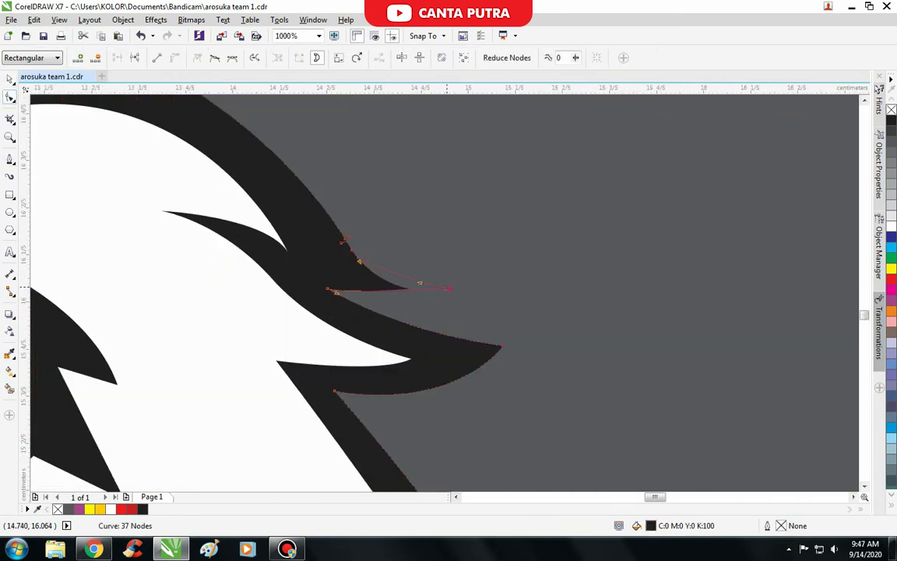
key("Delete")
scroll(370, 226, "down", 2)
scroll(375, 232, "up", 2)
double_click(381, 279)
scroll(384, 285, "down", 1)
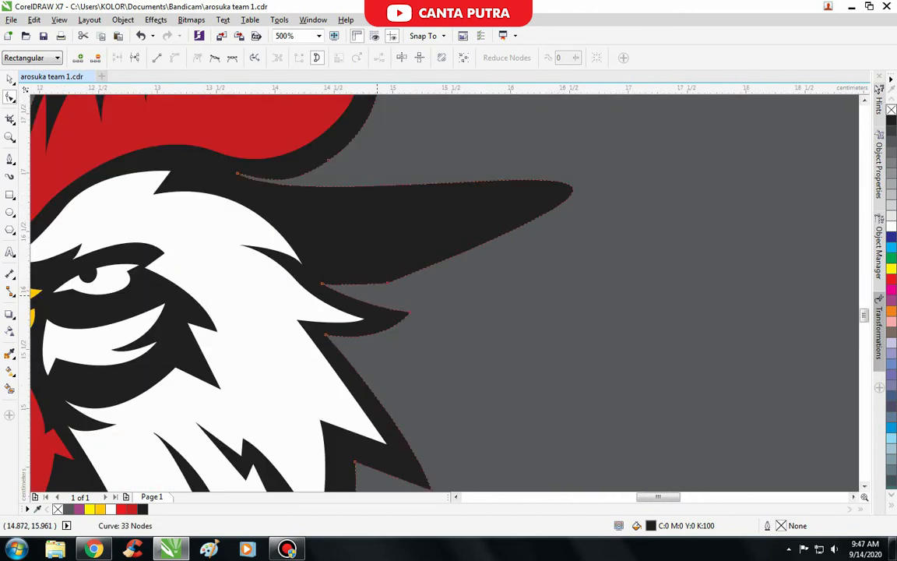
key("ctrl+z")
Extend the tips of the silhouette's upper rear feathers slightly outward.
scroll(346, 272, "up", 1)
left_click_drag(421, 292, 444, 285)
scroll(415, 254, "down", 1)
scroll(329, 209, "up", 1)
scroll(421, 223, "down", 1)
scroll(468, 328, "up", 1)
left_click_drag(510, 290, 546, 290)
scroll(415, 199, "down", 2)
scroll(413, 259, "up", 2)
key("ctrl+z")
left_click_drag(353, 157, 388, 161)
Lengthen the silhouette's lower feather points outward and downward and slightly adjust the neck outline.
scroll(429, 135, "down", 2)
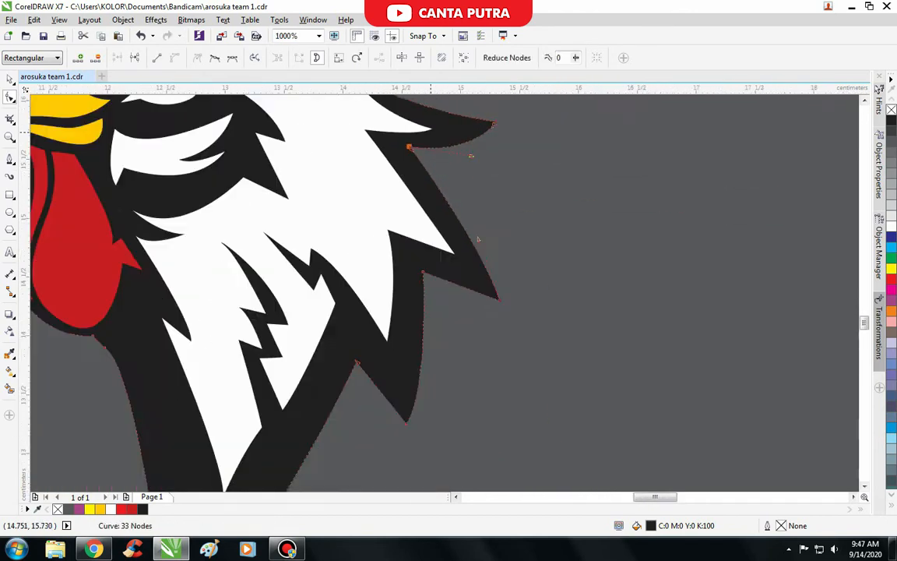
scroll(429, 224, "up", 1)
left_click_drag(495, 213, 520, 230)
scroll(437, 241, "down", 2)
scroll(429, 263, "up", 1)
left_click_drag(428, 264, 424, 288)
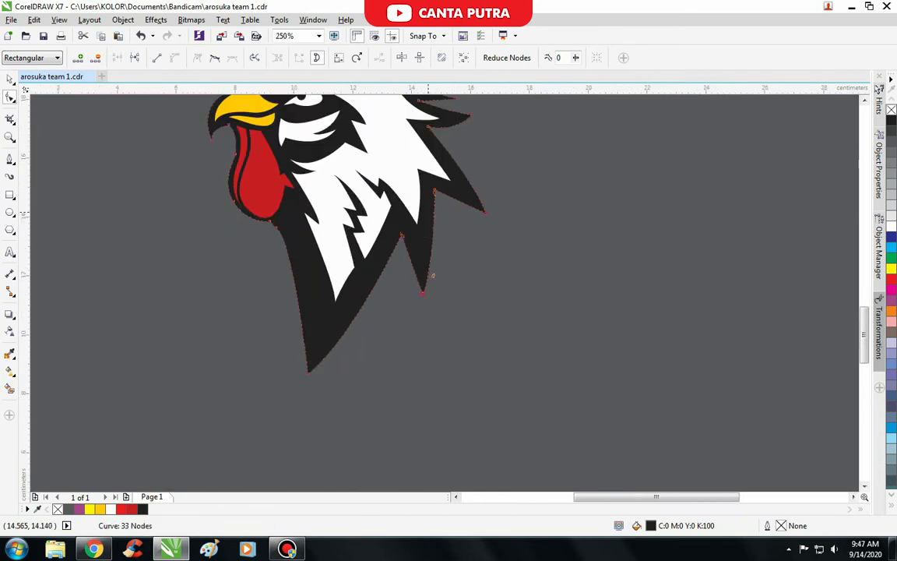
scroll(423, 288, "down", 2)
scroll(401, 275, "up", 2)
left_click_drag(359, 324, 368, 324)
scroll(373, 300, "down", 2)
Group all the rooster parts, scale the group down slightly and shift it horizontally away from the page's nearer edge.
key("space")
left_click_drag(458, 166, 282, 383)
scroll(470, 238, "up", 1)
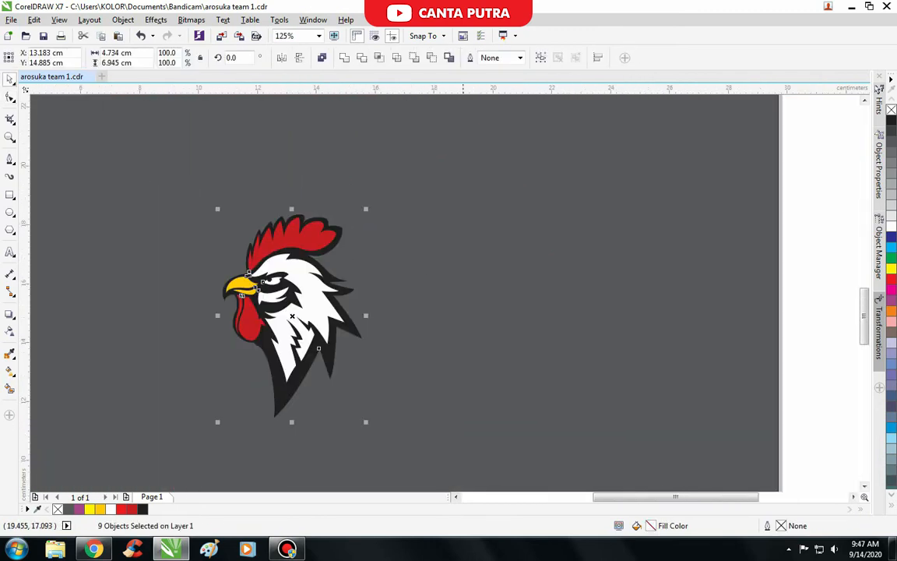
key("ctrl+g")
left_click_drag(367, 208, 353, 226)
left_click_drag(296, 327, 345, 321)
left_click(462, 322)
Draw a circle about 8 cm in diameter and align its centre with the rooster head.
left_click(9, 211)
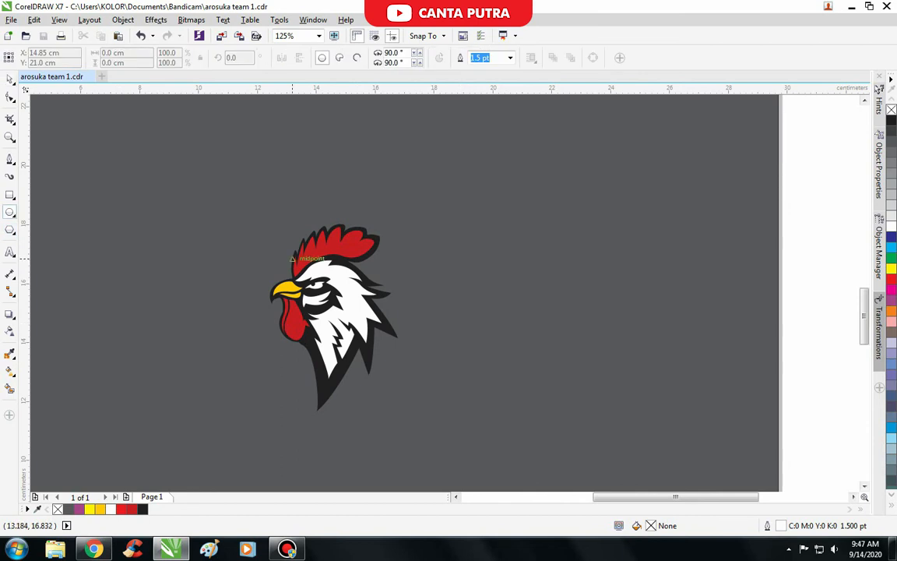
scroll(292, 257, "down", 1)
scroll(292, 265, "up", 1)
mouse_move(253, 174)
left_mouse_down()
mouse_move(362, 350)
mouse_move(483, 410)
left_mouse_up()
left_click_drag(371, 291, 523, 349)
left_click(355, 273, "shift")
key("c")
key("e")
left_click(398, 288)
Shrink the circle to about 7.6 cm and add a concentric outer circle about 10.7 cm in diameter.
left_click_drag(423, 222, 452, 239)
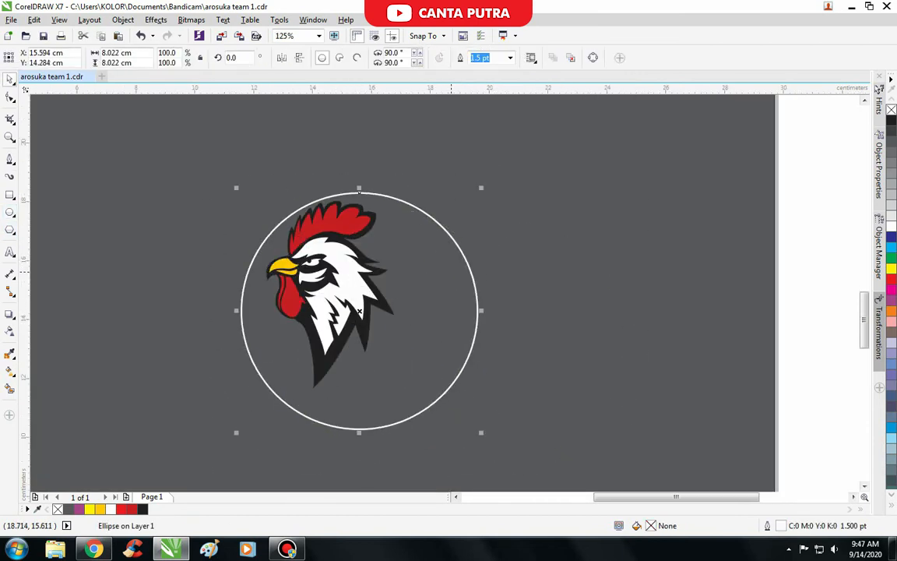
key("ctrl+z")
scroll(466, 239, "down", 1)
scroll(460, 207, "up", 1)
left_click_drag(467, 205, 463, 214)
left_click_drag(512, 158, 508, 160)
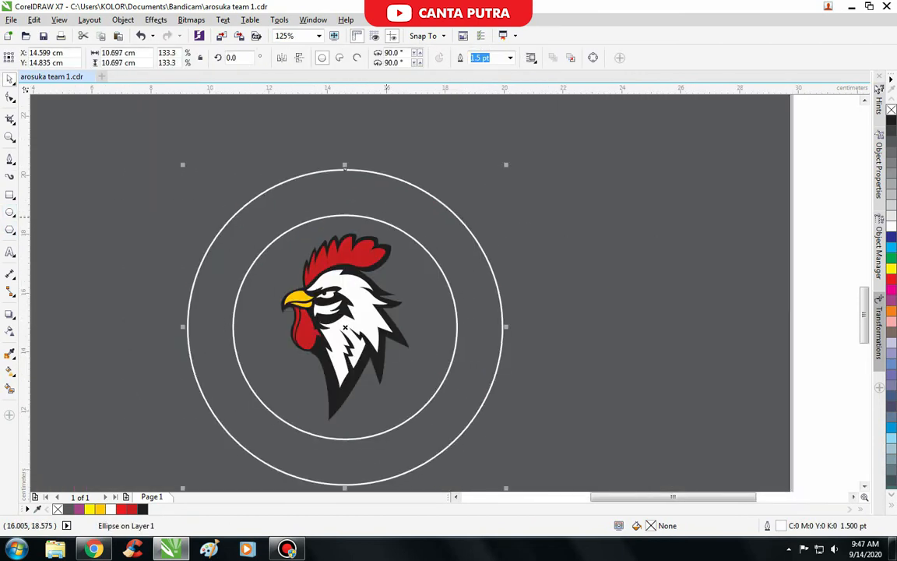
scroll(308, 269, "down", 1)
scroll(329, 296, "up", 1)
left_click_drag(329, 295, 351, 306)
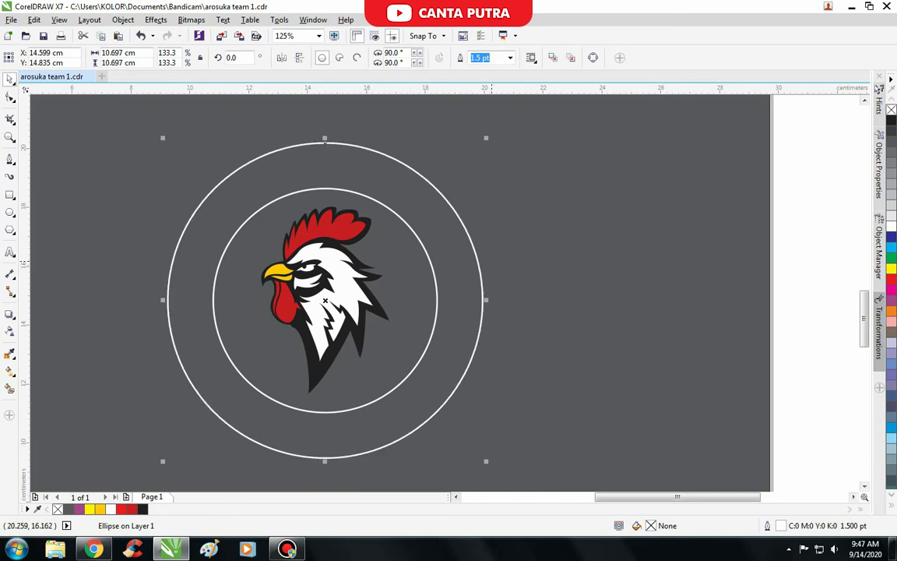
Enter the two-line text "arouska team" and "raja beras" beside the circles and convert it to uppercase.
key("Escape")
key("F8")
left_click(83, 285)
type("aja beras")
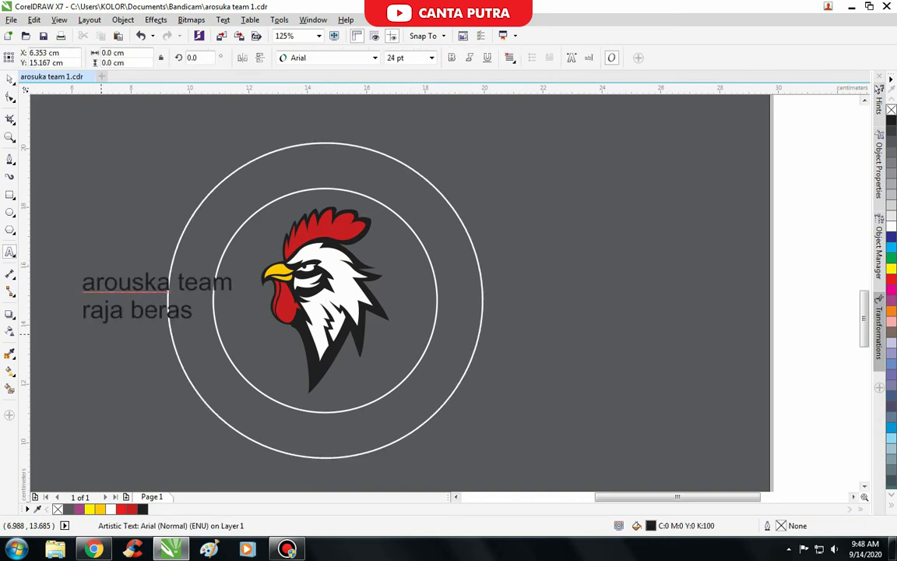
key("ctrl+a")
key("shift+F3")
left_click(369, 260)
left_click(390, 314)
Set the text in bold Calibri and break it apart into two separate lines.
left_click(375, 58)
scroll(342, 261, "down", 6)
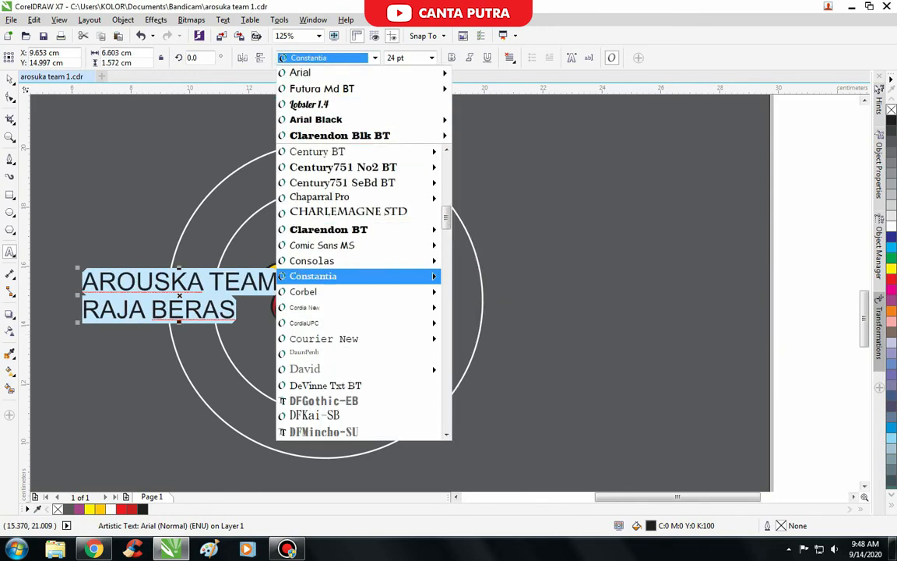
left_click(362, 261)
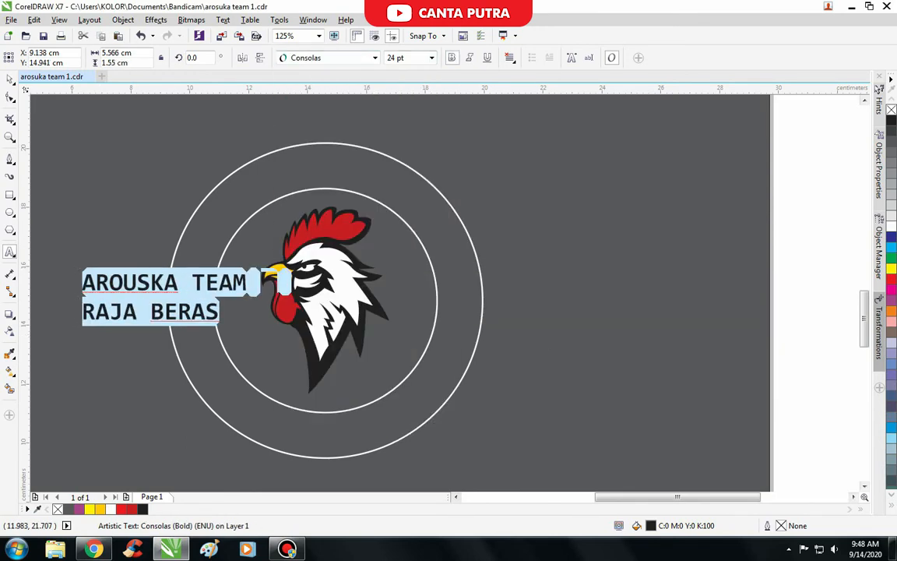
left_click(375, 58)
scroll(350, 327, "down", 10)
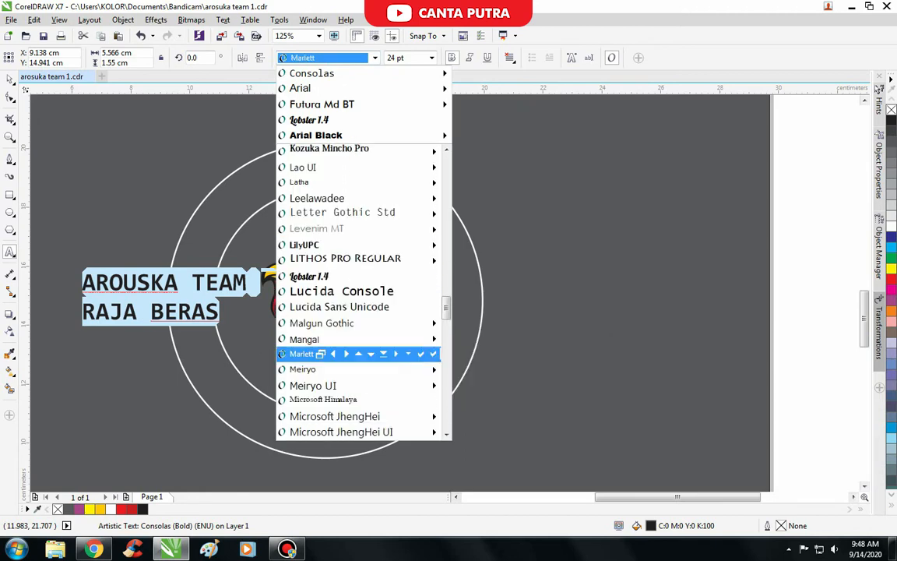
scroll(358, 354, "down", 15)
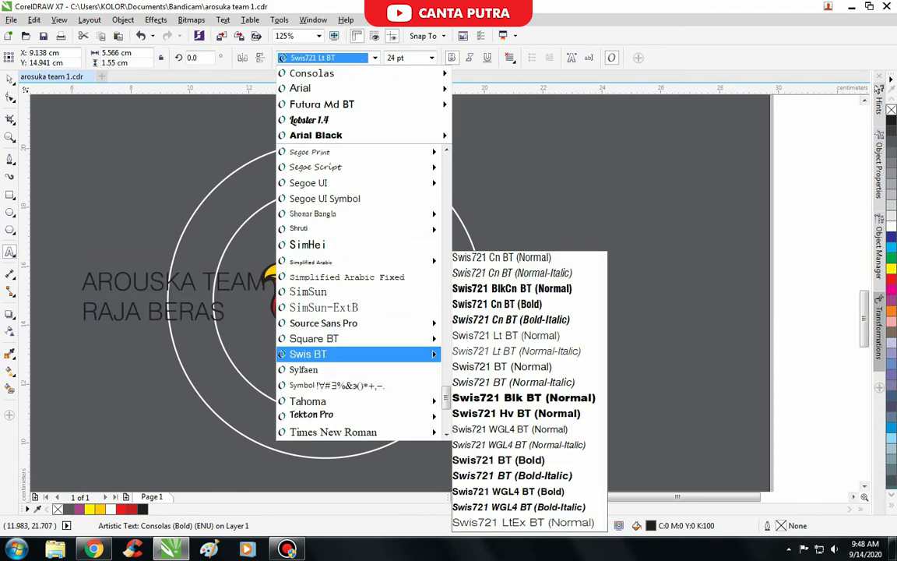
scroll(354, 257, "up", 20)
left_click(300, 150)
left_click(167, 285)
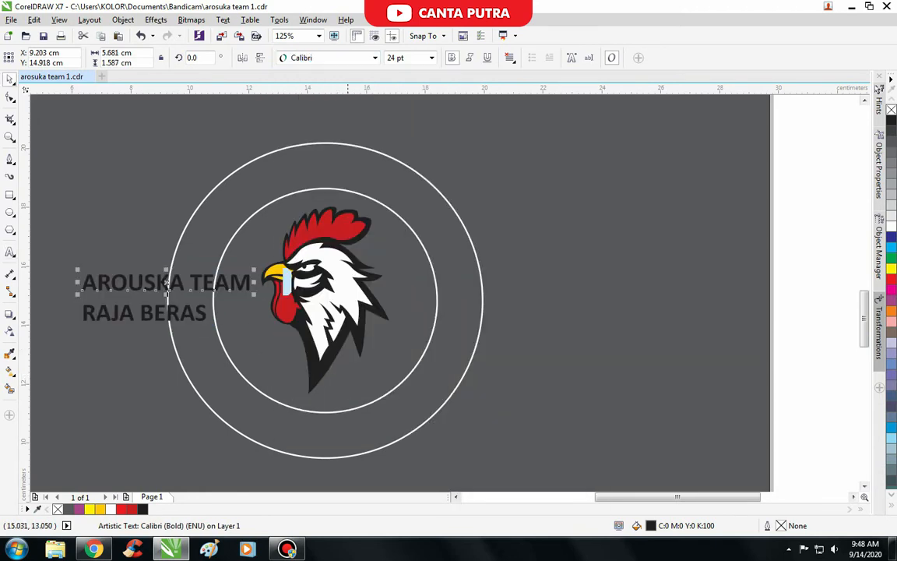
Shrink the inner circle to about 6.8 cm in diameter and fit the AROUSKA TEAM text to a curved path above the rooster.
left_click(334, 175)
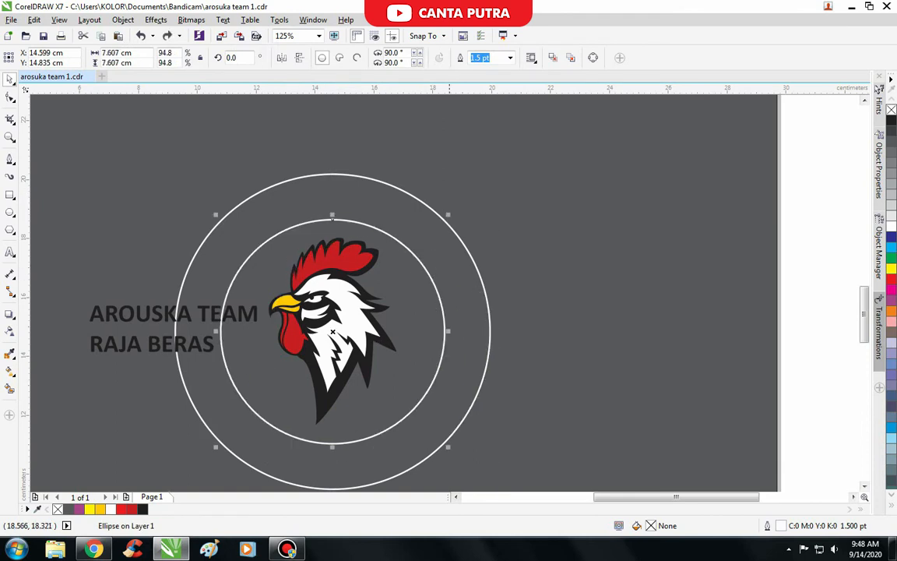
left_click_drag(332, 221, 333, 229)
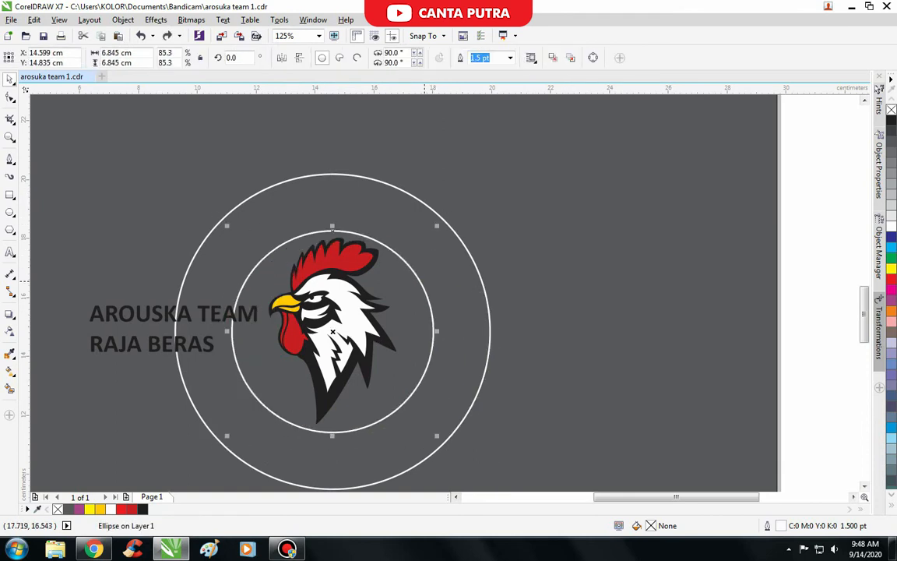
left_click(171, 313)
left_click_drag(171, 313, 249, 156)
left_click(89, 20)
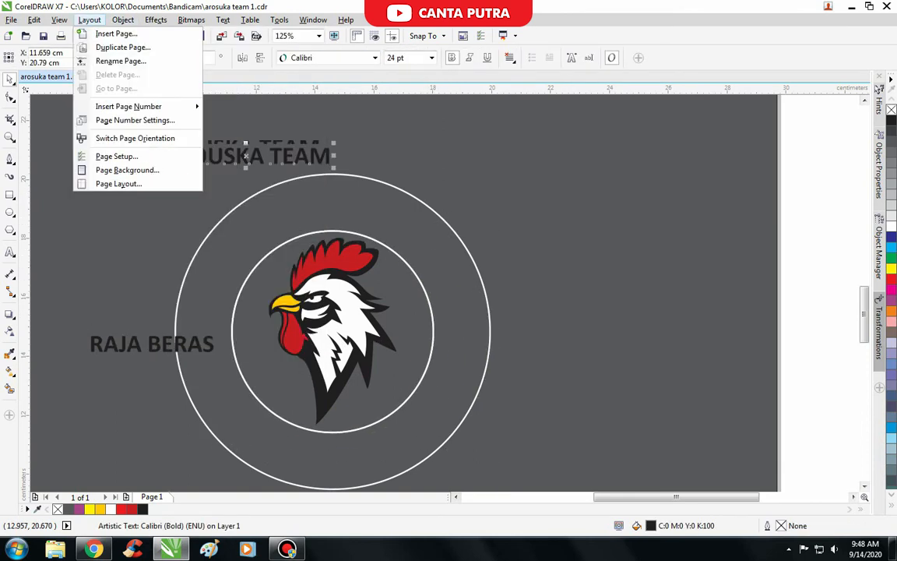
left_click(34, 20)
left_click(222, 19)
left_click(258, 187)
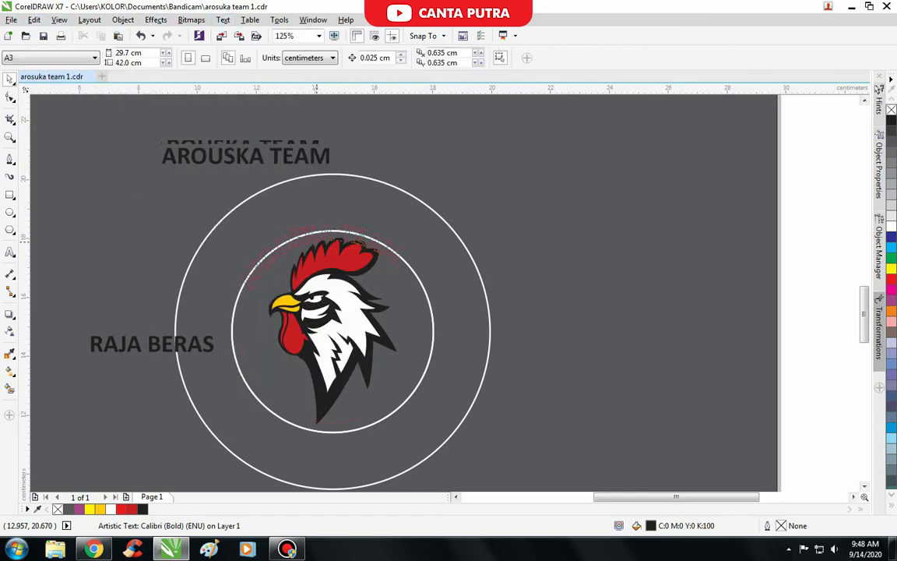
left_click(325, 233)
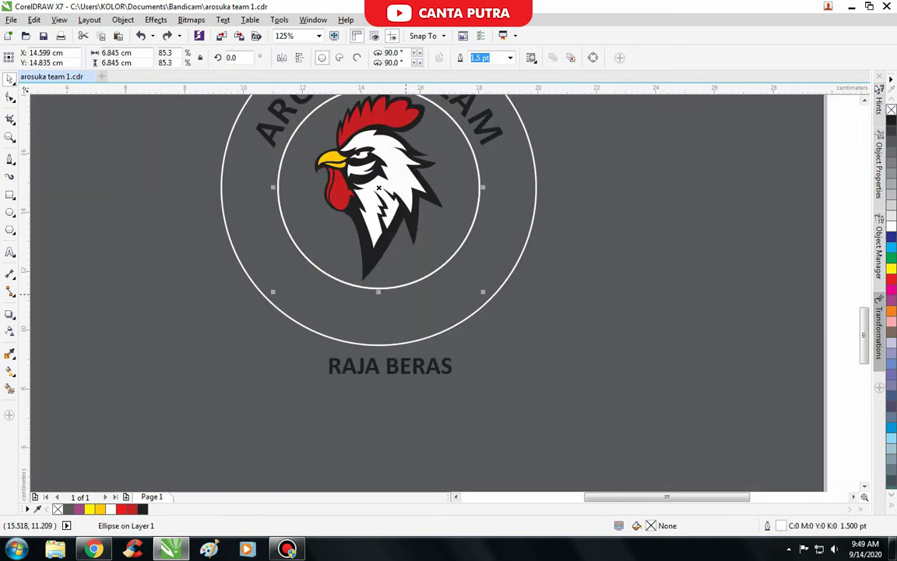
Reduce the RAJA BERAS text to 21.504 pt and widen its letter spacing.
left_click(414, 363)
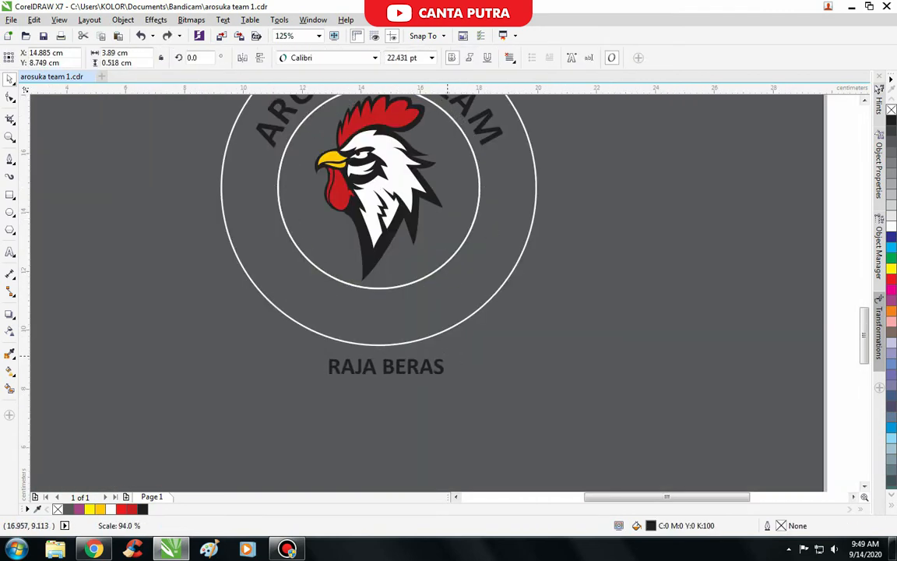
left_click(10, 98)
left_click_drag(447, 381, 475, 381)
key("space")
Fit the RAJA BERAS text to the circular path along the ring's lower arc.
left_click(223, 20)
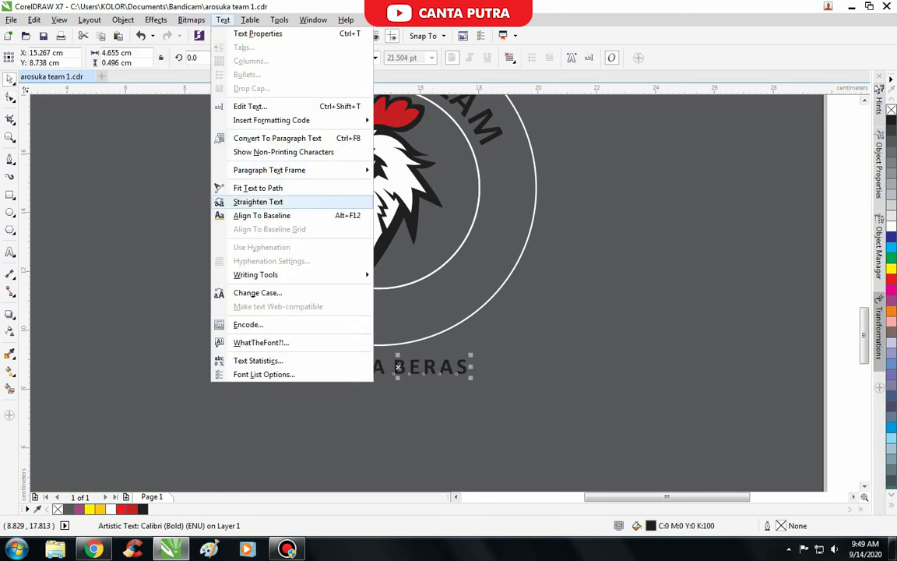
left_click(258, 188)
left_click(378, 288)
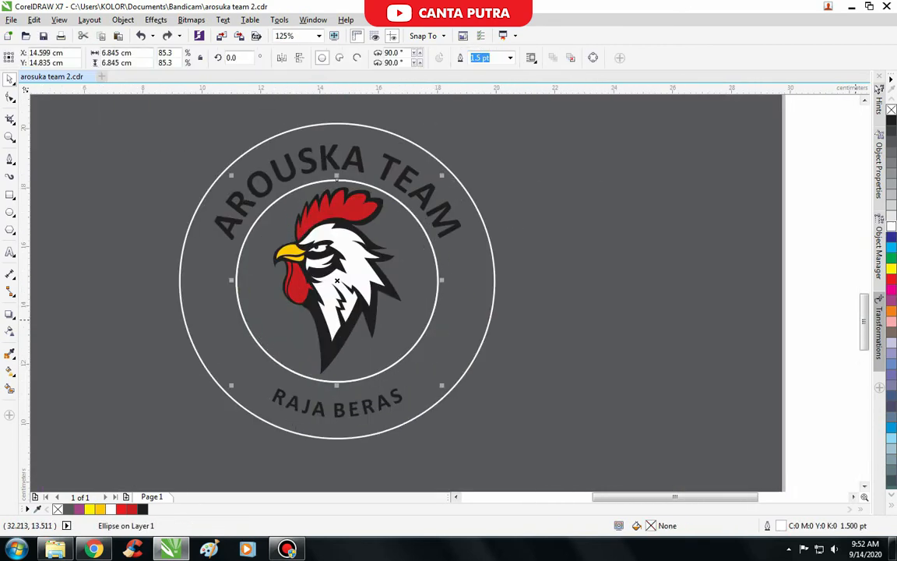
Fill the inner circle with the comb's dark red and place it behind the rooster.
left_click(891, 279)
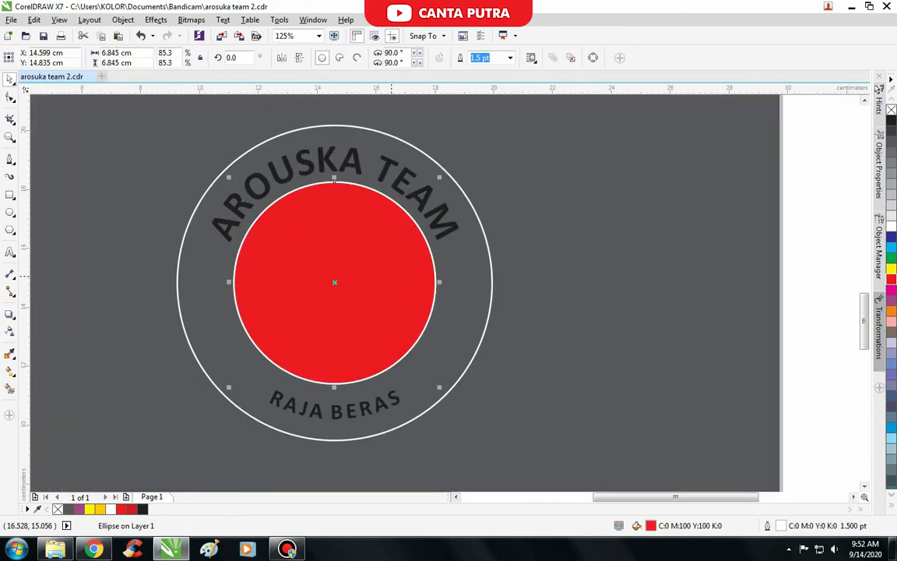
Break the misspelled AROUSKA TEAM text apart from the outer circle and delete the text.
left_click(491, 259)
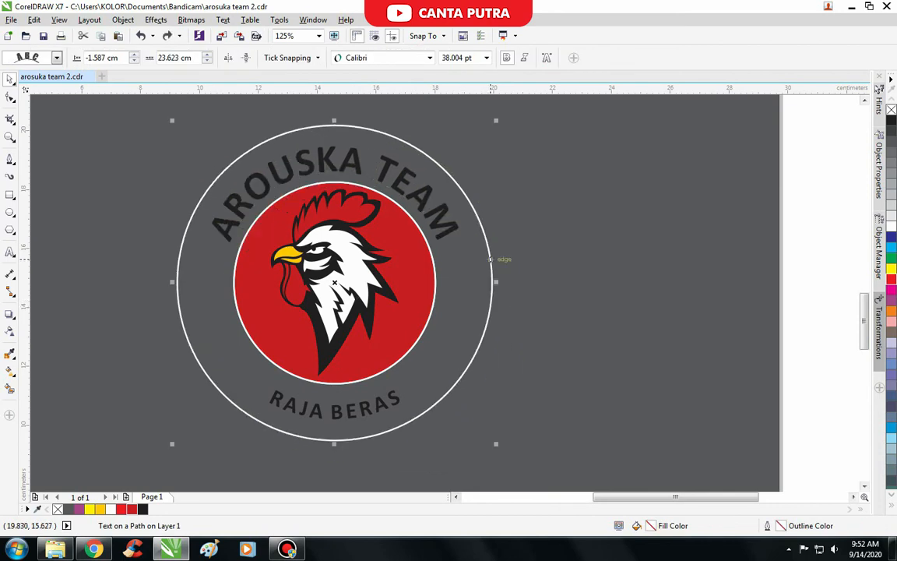
key("ctrl+k")
left_click(550, 227)
left_click(462, 188)
left_click(442, 224)
key("Delete")
Enter the text "arosuka team" over the emblem in bold Calibri at 24 pt.
left_click(9, 252)
left_click(217, 222)
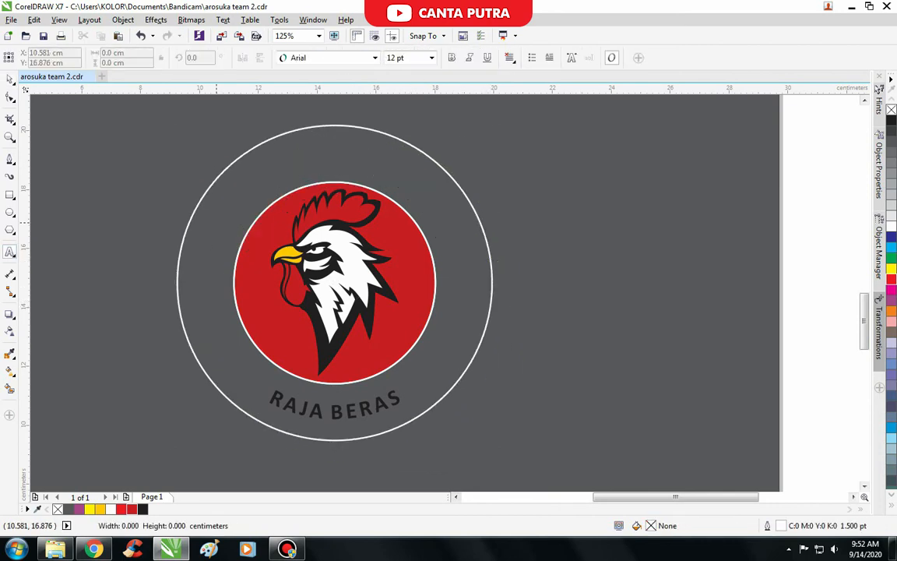
type("arosu")
left_click(375, 58)
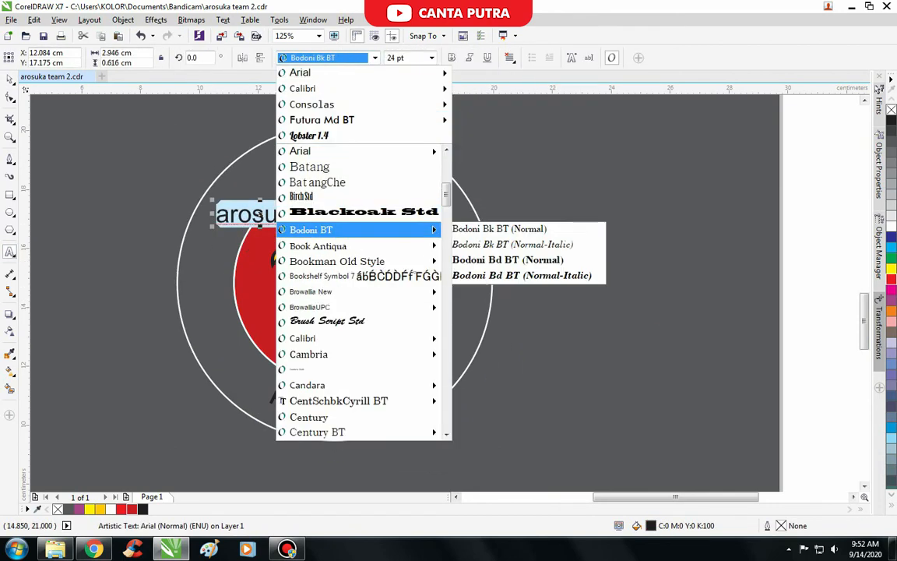
left_click(311, 115)
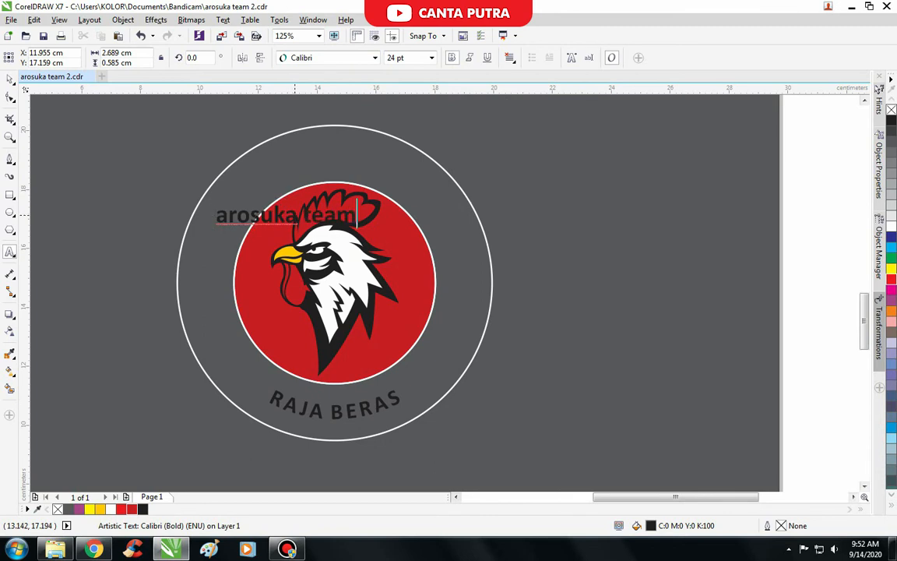
Convert the arosuka team text to uppercase and enlarge it to about 36 pt.
key("ctrl+a")
key("shift+F3")
left_click(369, 260)
left_click(391, 315)
left_click(9, 79)
left_click_drag(390, 202, 474, 193)
left_click_drag(447, 212, 459, 247)
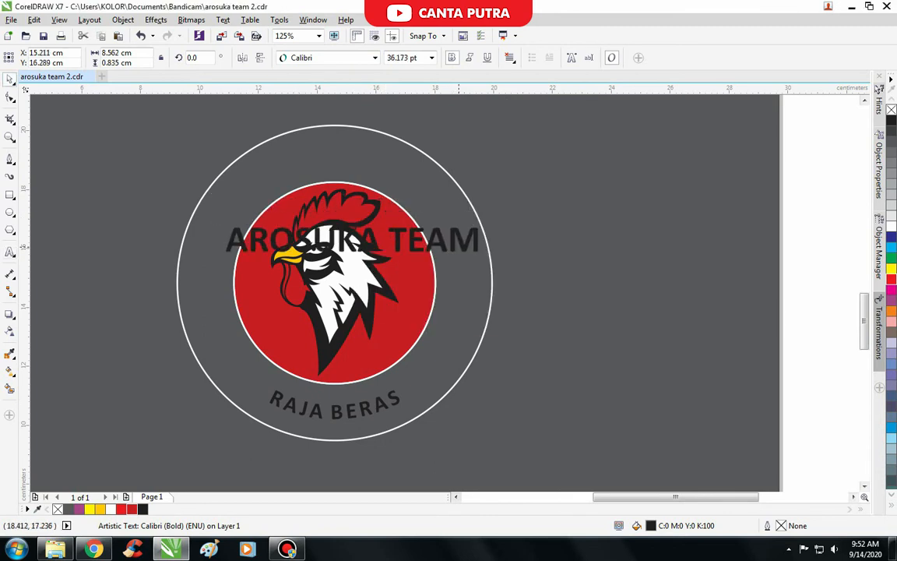
Fit the AROSUKA TEAM text along the ring's upper arc and break it apart from the circle.
left_click(223, 19)
left_click(269, 186)
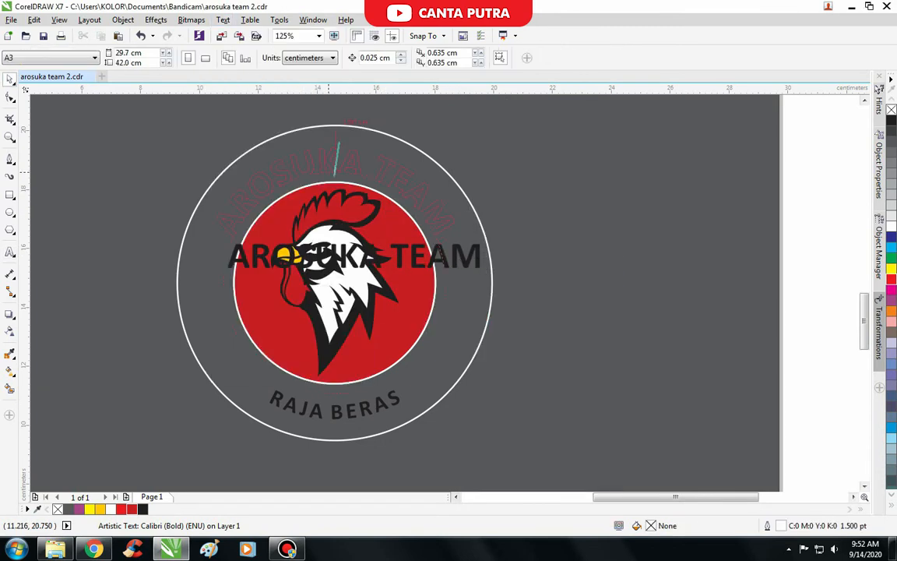
left_click(325, 168)
scroll(331, 161, "up", 1)
left_click_drag(336, 172, 338, 170)
scroll(337, 170, "down", 1)
scroll(409, 245, "up", 1)
left_click(573, 265)
key("ctrl+k")
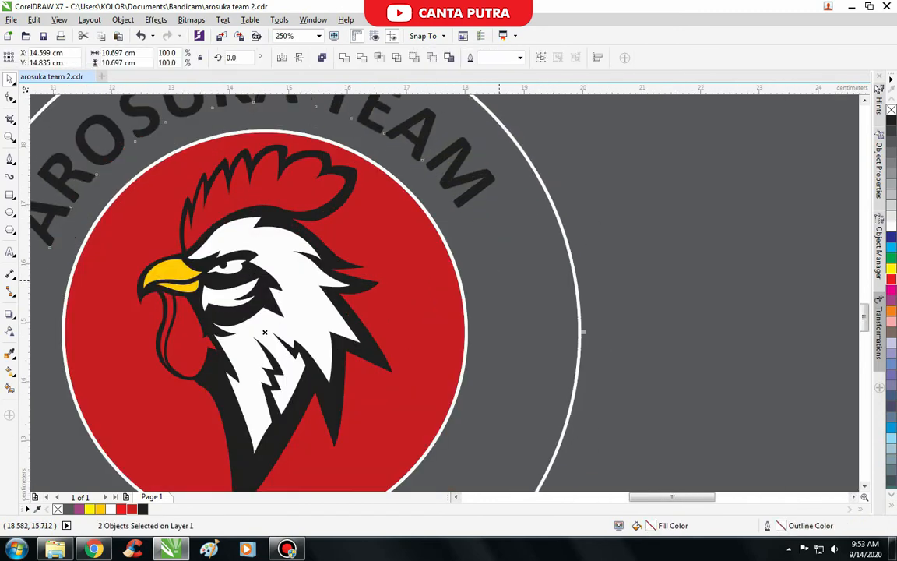
Fill the outer circle with black behind the rooster and the inner circle.
scroll(500, 294, "down", 2)
left_click_drag(520, 314, 542, 324)
key("ctrl+z")
key("ctrl+z")
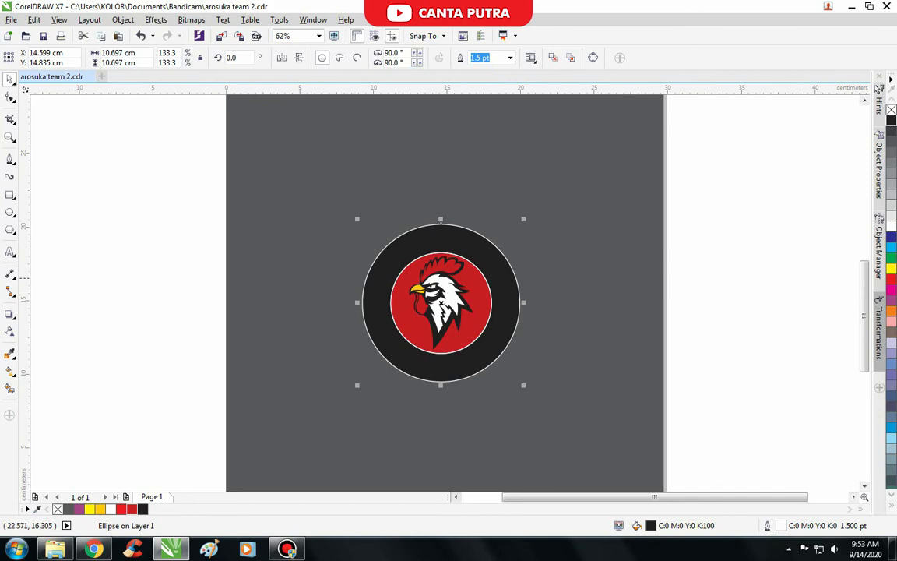
Colour the AROSUKA TEAM and RAJA BERAS texts white on the black ring.
left_click(471, 242)
left_click(441, 367)
type("RAJA BERAS")
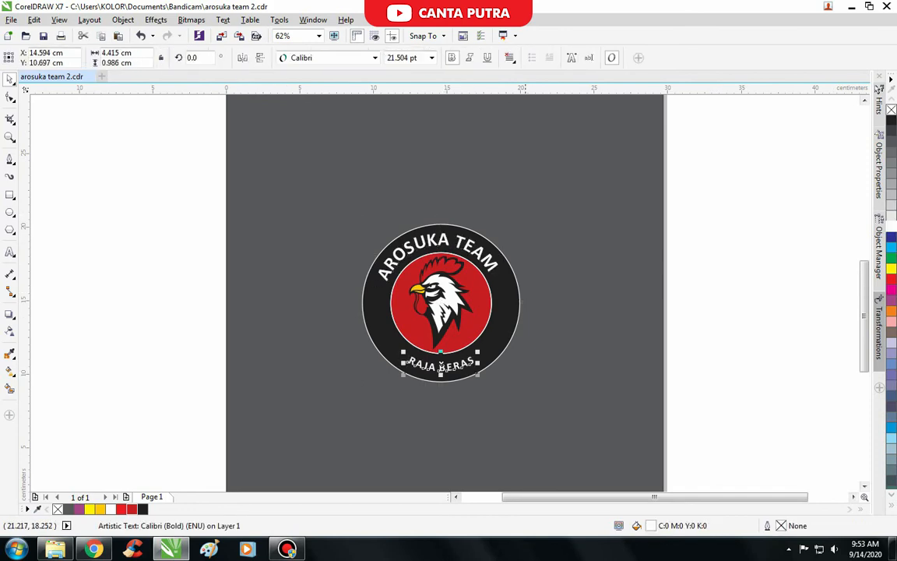
Remove the outlines from the logo's outer black circle and inner red circle.
scroll(516, 301, "up", 1)
left_click(502, 308)
right_click(892, 109)
left_click(470, 307)
key("Delete")
left_click(444, 257)
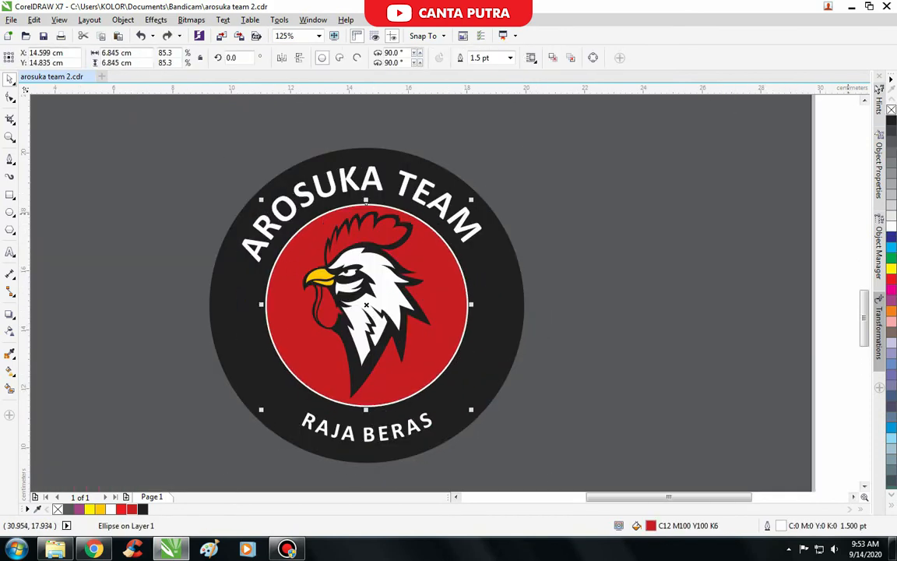
right_click(892, 110)
left_click(592, 168)
Add a concentric red circle about 11.36 cm in diameter behind the black circle as an outer border.
scroll(368, 173, "down", 1)
scroll(440, 227, "up", 1)
left_click_drag(425, 326, 444, 348)
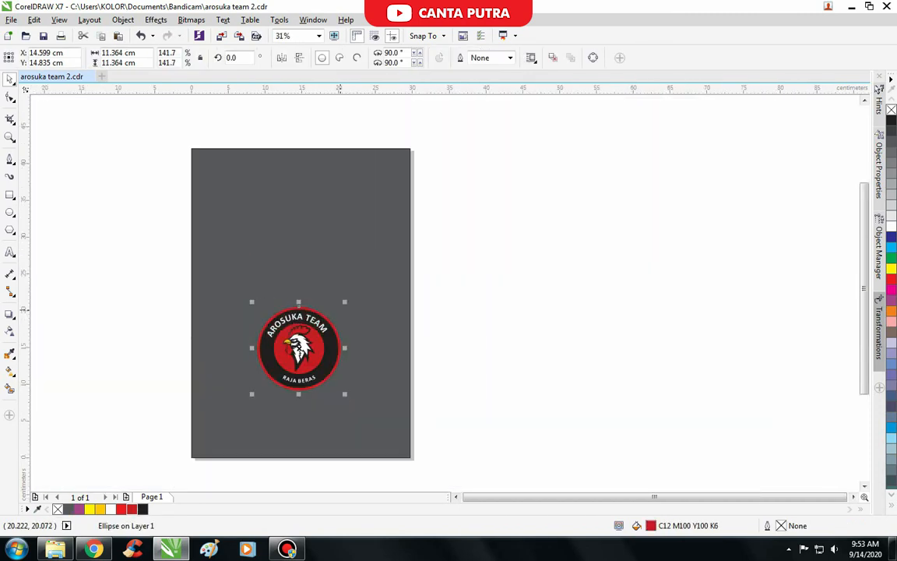
left_click(341, 310)
Draw a white dot about 0.42 cm in diameter without outline on the black ring after RAJA BERAS.
scroll(318, 372, "up", 2)
left_click(10, 212)
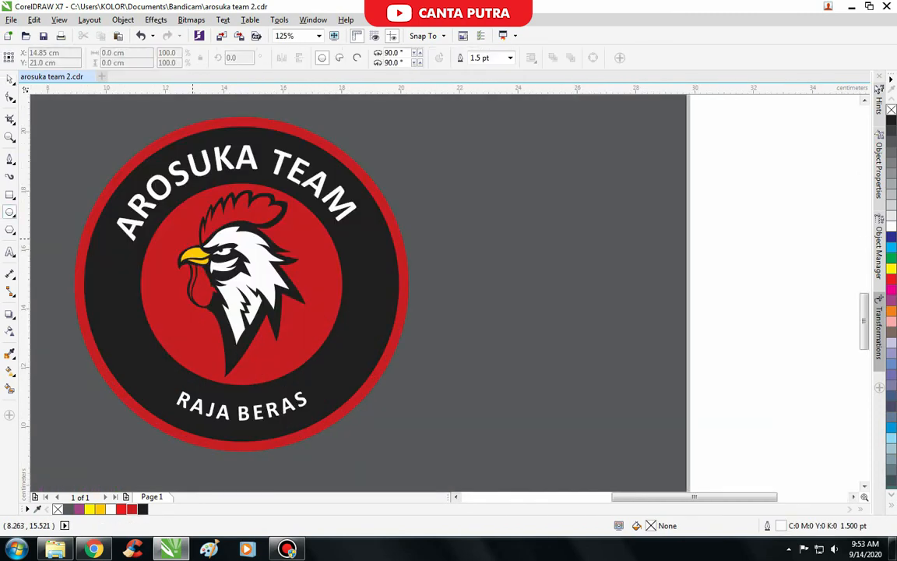
scroll(307, 396, "up", 2)
left_click_drag(328, 322, 378, 373)
left_click(892, 226)
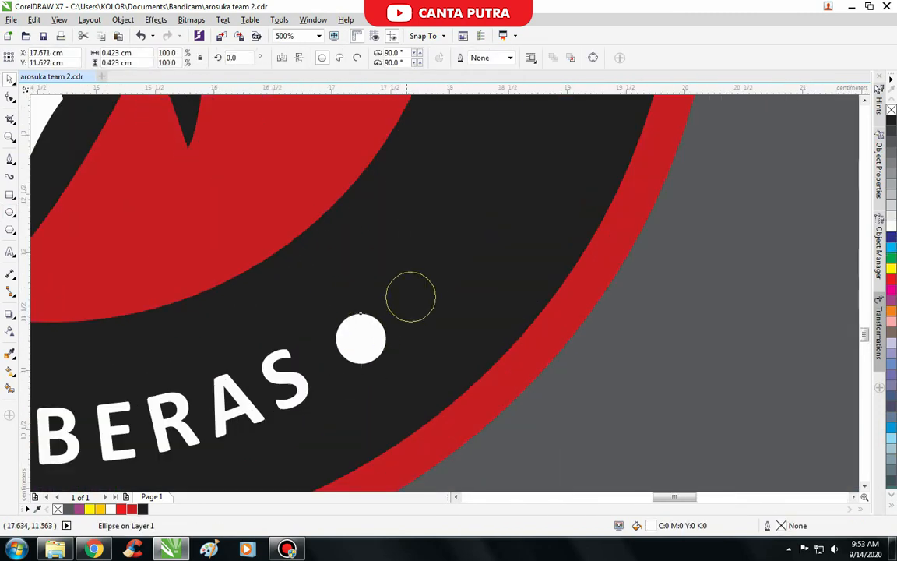
Duplicate the dot beside itself and copy the pair to the opposite side of RAJA BERAS.
right_click(422, 295)
scroll(432, 306, "down", 2)
left_click_drag(407, 304, 326, 323)
left_click(421, 323, "shift")
scroll(283, 334, "up", 2)
left_click_drag(279, 286, 223, 285)
scroll(305, 319, "down", 3)
key("Escape")
Draw a curved white stem about 3.5 cm tall on the ring's left side and set its outline to 3 pt.
scroll(324, 281, "up", 1)
left_click(10, 159)
scroll(207, 278, "up", 1)
left_click(244, 340)
scroll(251, 248, "down", 1)
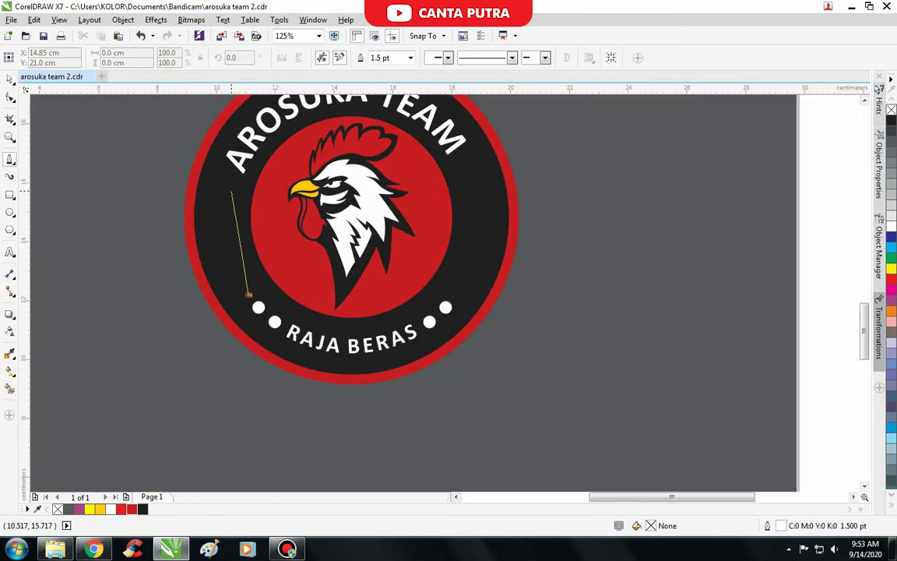
double_click(228, 189)
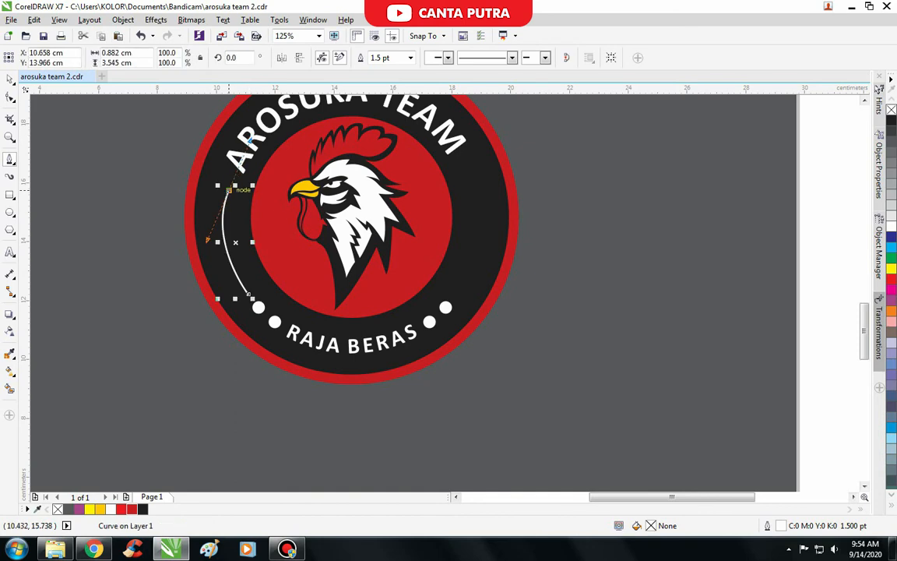
left_click(393, 58)
left_click(369, 126)
left_click(393, 57)
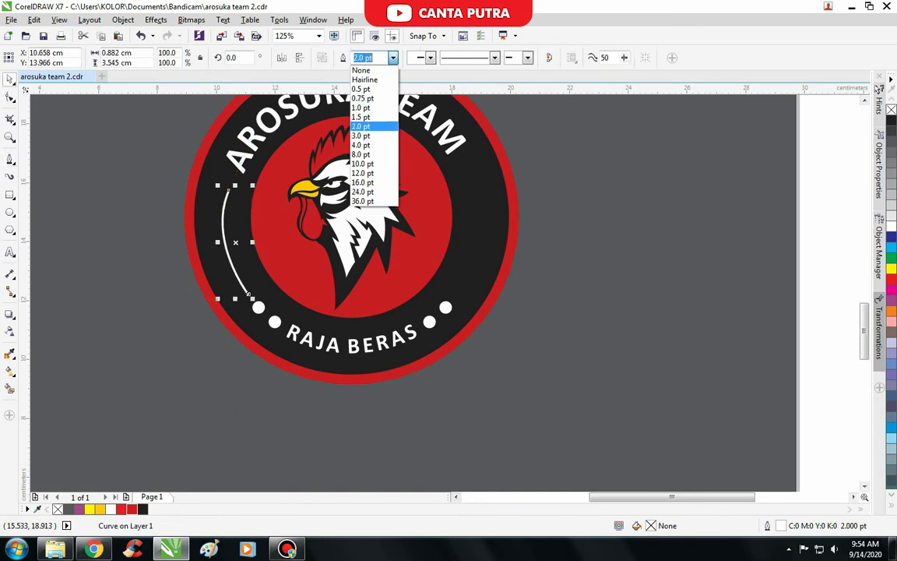
left_click(370, 135)
Reshape the stem's curve so it follows the black ring more closely.
scroll(216, 233, "up", 1)
key("F10")
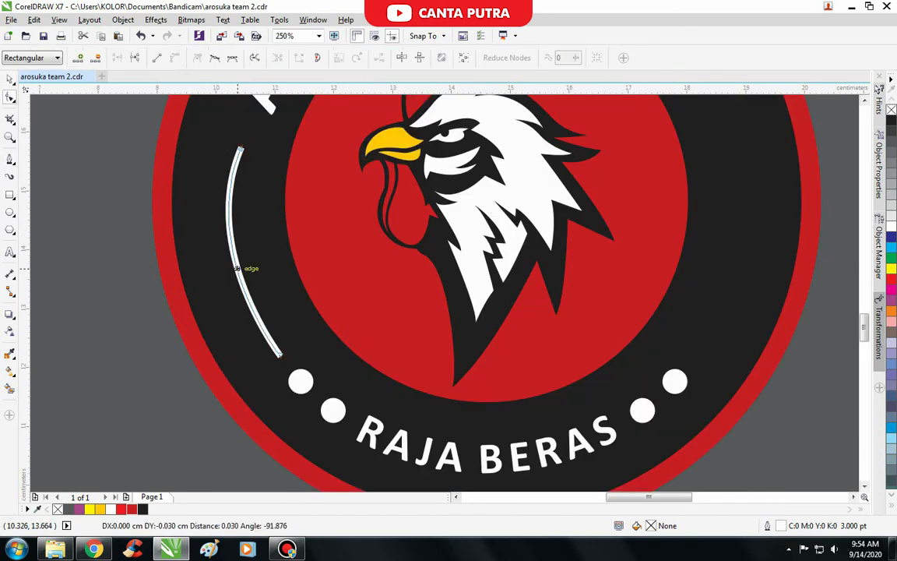
scroll(237, 269, "down", 2)
scroll(226, 281, "up", 2)
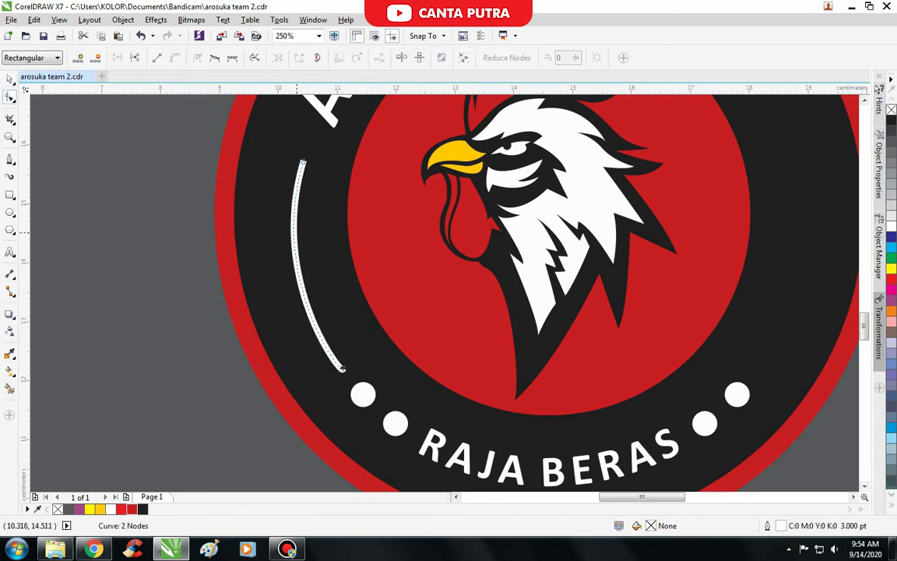
left_click_drag(297, 165, 296, 166)
scroll(303, 244, "down", 2)
key("space")
key("Escape")
Draw a closed leaf about 0.34 by 0.66 cm at the stem's base, filled white without outline.
scroll(295, 266, "up", 4)
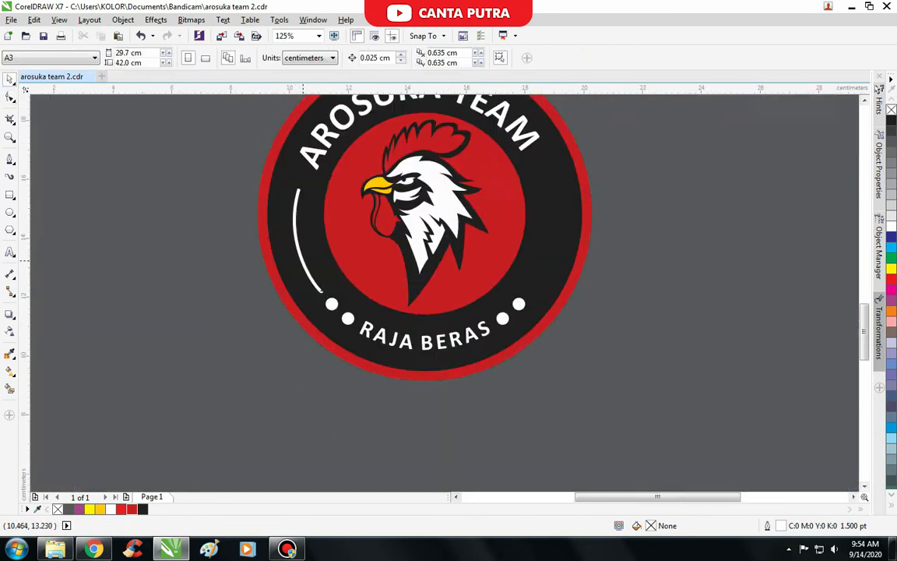
key("F10")
left_click_drag(365, 380, 449, 337)
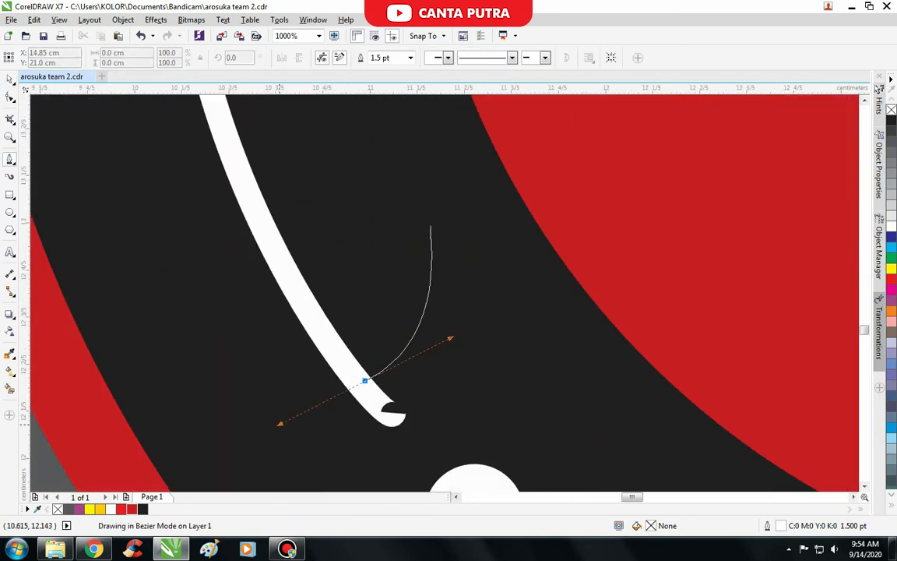
left_click(430, 225)
left_click_drag(315, 271, 306, 276)
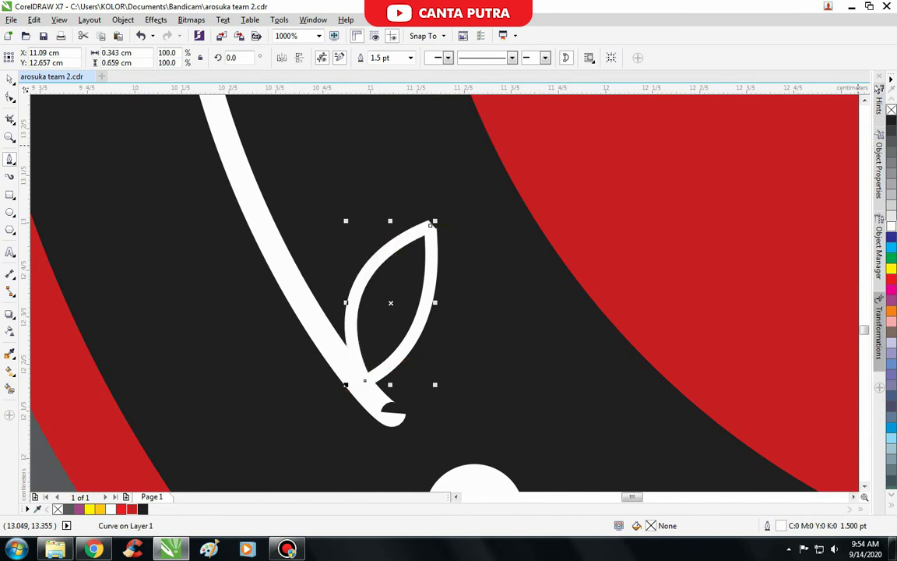
left_click(892, 226)
right_click(892, 109)
Enlarge the leaf slightly and duplicate it to the other side of the stem.
scroll(363, 208, "down", 2)
scroll(387, 205, "up", 2)
key("space")
left_click_drag(373, 216, 369, 216)
left_click_drag(369, 216, 208, 267)
right_click(208, 267)
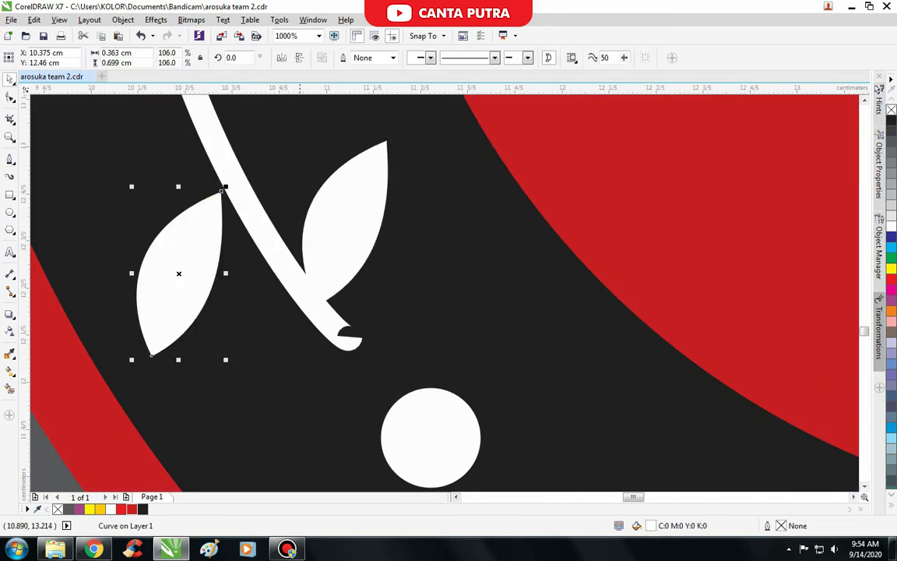
Mirror and rotate the copied leaf and place it against the stem opposite the first leaf.
left_click(282, 58)
key("Right")
key("Right")
key("Right")
key("Right")
key("Right")
key("Right")
left_click(299, 58)
left_click(282, 57)
left_click_drag(208, 175, 160, 191)
left_click_drag(237, 251, 241, 277)
Move the first leaf slightly toward the stem and group the two leaves as a pair.
left_click_drag(352, 213, 344, 212)
left_click(271, 282, "shift")
scroll(284, 282, "down", 2)
key("ctrl+g")
scroll(272, 278, "up", 1)
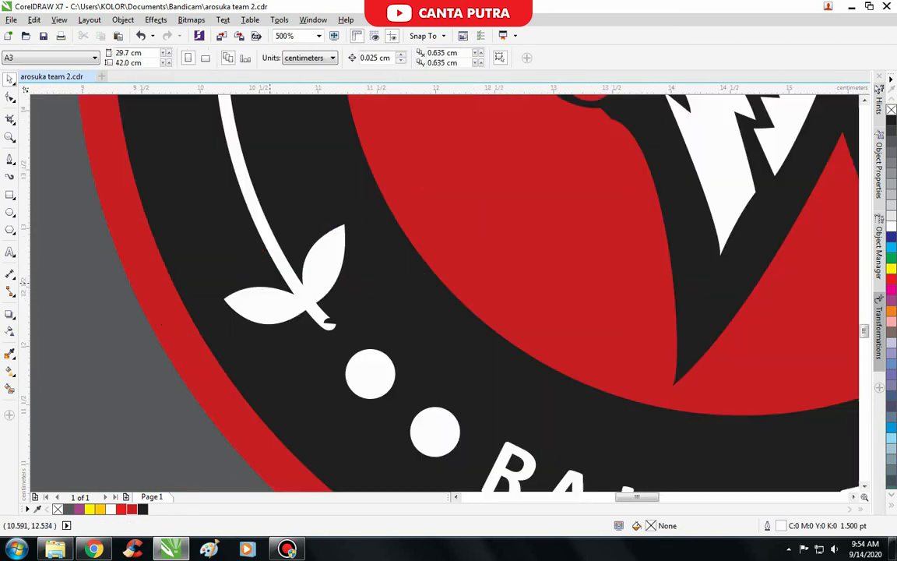
Duplicate the leaf pair higher on the stem and rotate the copy to follow the curve.
right_click(271, 173)
left_click(271, 174)
left_click_drag(296, 129, 308, 141)
scroll(263, 214, "up", 1)
scroll(291, 308, "down", 3)
scroll(284, 292, "up", 2)
Add a third leaf pair above the second, rotated and aligned to the stem.
left_click_drag(306, 296, 289, 237)
right_click(289, 237)
left_click_drag(299, 285, 308, 301)
double_click(306, 222)
left_click_drag(325, 189, 329, 195)
scroll(329, 228, "down", 2)
scroll(304, 228, "up", 2)
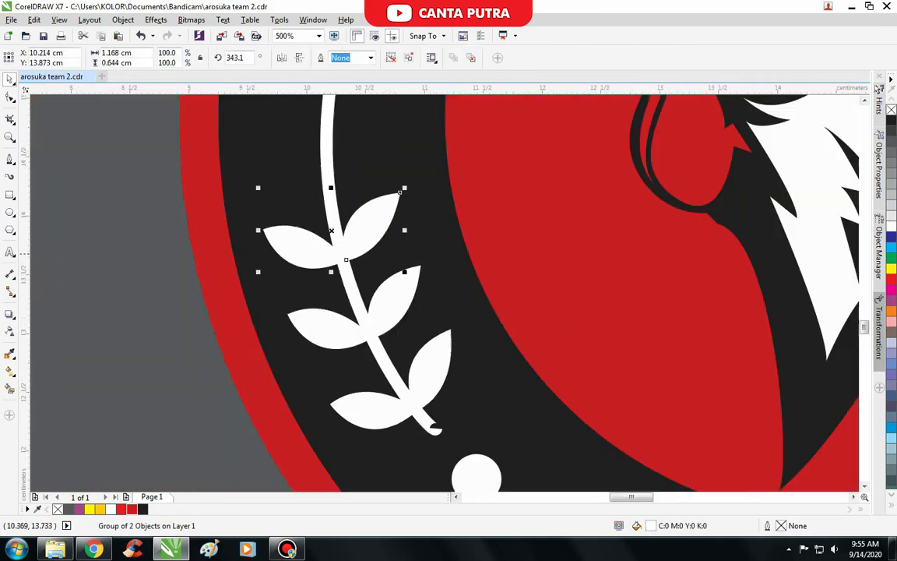
Place a fourth copy of the leaf pair further up the stem and rotate it to match the curve.
left_click_drag(345, 154, 347, 152)
right_click(347, 152)
scroll(346, 152, "down", 2)
scroll(362, 117, "up", 2)
left_click_drag(329, 238, 335, 250)
scroll(286, 280, "down", 1)
left_click_drag(244, 289, 252, 271)
left_click_drag(323, 200, 327, 206)
scroll(336, 236, "down", 2)
scroll(296, 235, "up", 1)
Duplicate the leaf pair a fifth time near the stem's upper end and align it with the stem.
left_click_drag(312, 264, 352, 206)
scroll(316, 270, "down", 1)
right_click(317, 212)
scroll(340, 203, "up", 1)
left_click(359, 226)
scroll(358, 226, "down", 2)
scroll(346, 224, "up", 2)
left_click_drag(336, 246, 342, 247)
scroll(336, 244, "down", 2)
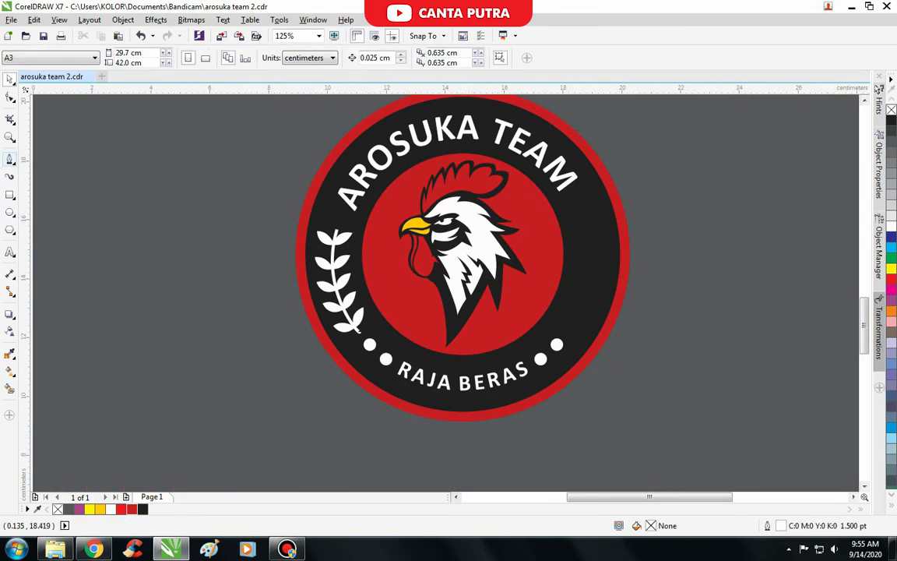
Draw a white leaf about 0.3 by 0.68 cm without outline at the tip of the stem.
left_click(10, 159)
scroll(345, 217, "up", 3)
left_click_drag(140, 447, 141, 448)
left_click(214, 359, "alt")
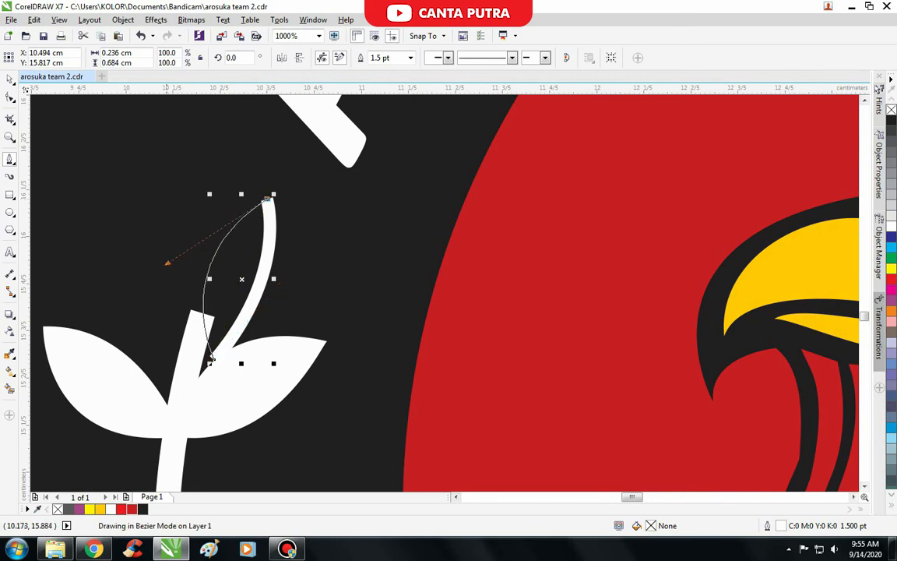
left_click(210, 360)
scroll(335, 234, "down", 3)
scroll(394, 211, "up", 3)
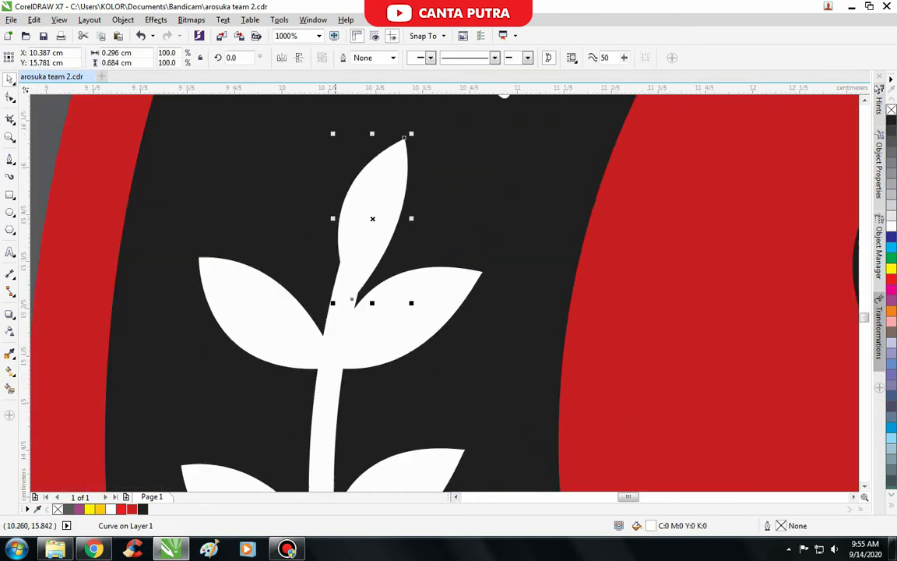
Widen and reshape the tip leaf and position its base on the stem's upper end.
left_click_drag(333, 219, 365, 217)
scroll(403, 197, "down", 1)
left_click(10, 97)
scroll(406, 164, "up", 1)
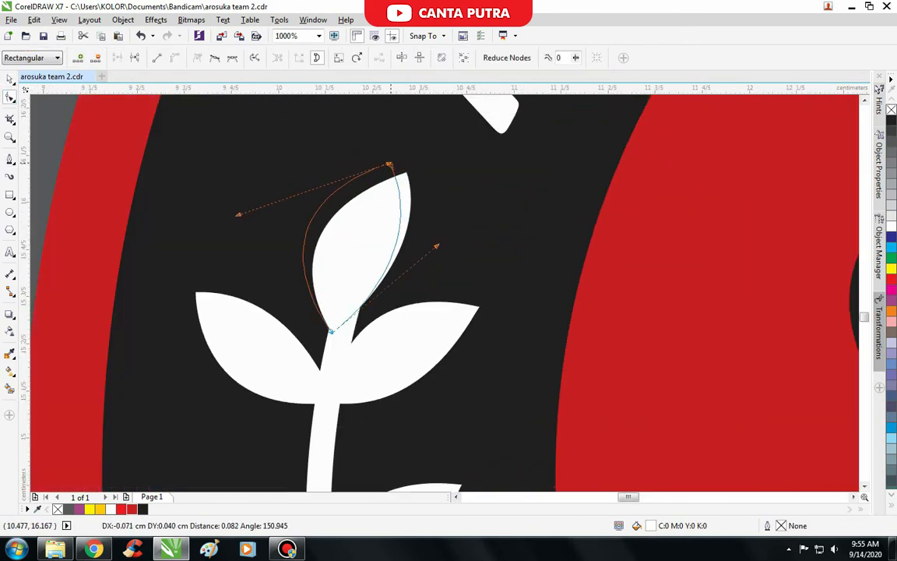
left_click_drag(331, 331, 331, 333)
left_click(10, 79)
left_click_drag(351, 257, 346, 277)
Rotate and reposition the topmost leaf pair so it fits beneath the tip leaf.
left_click(429, 331)
left_click_drag(483, 287, 486, 296)
scroll(481, 288, "down", 1)
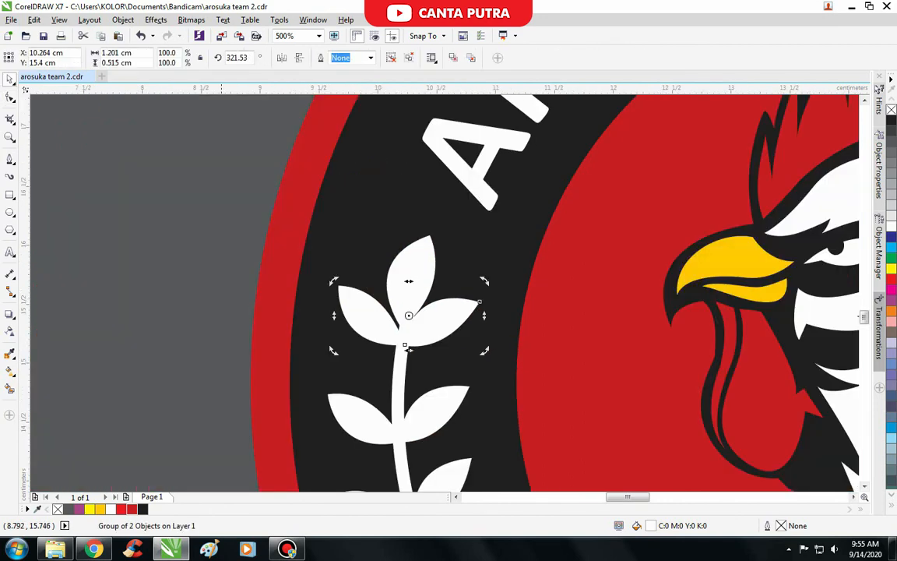
scroll(450, 324, "up", 1)
left_click(378, 230)
scroll(388, 224, "down", 3)
scroll(434, 283, "up", 2)
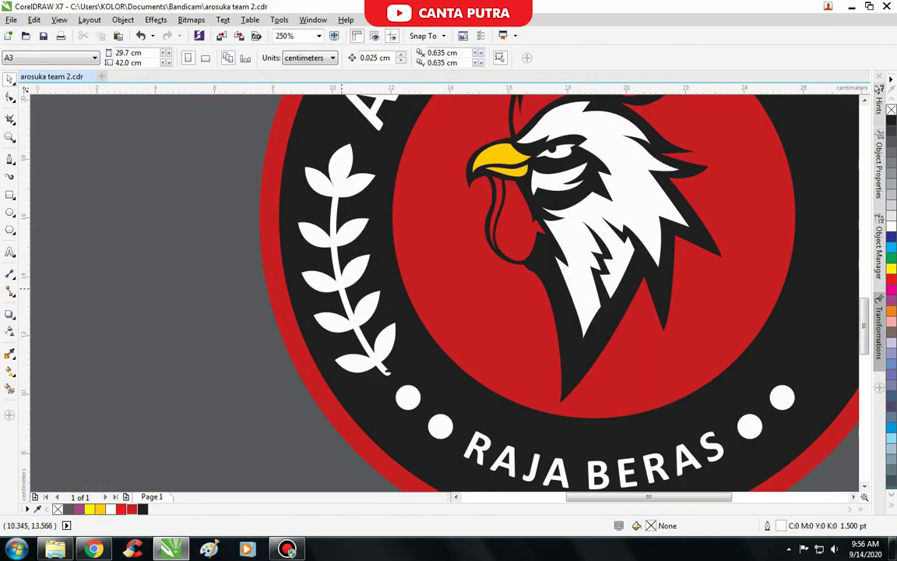
scroll(396, 406, "up", 2)
left_click(9, 159)
scroll(378, 257, "up", 2)
left_click(228, 234)
scroll(355, 263, "down", 2)
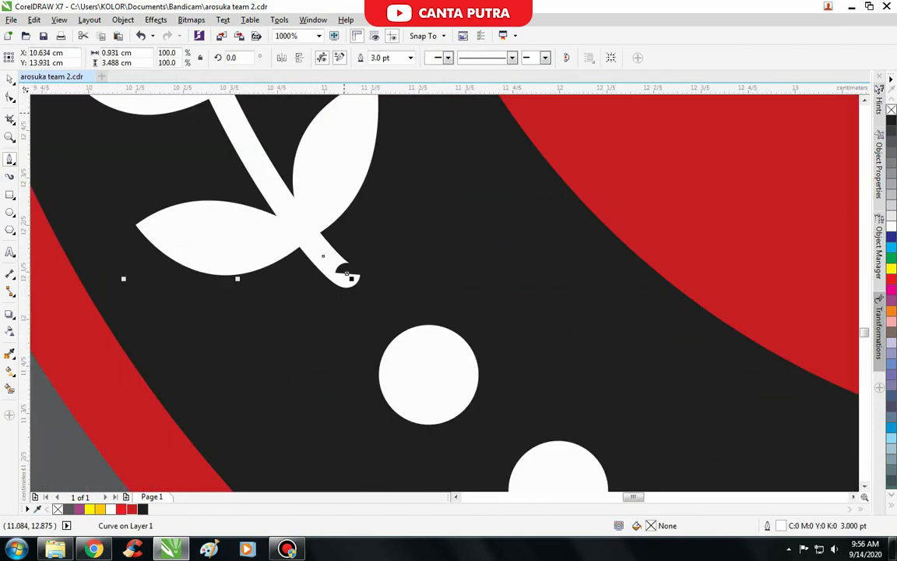
key("F12")
key("Escape")
scroll(389, 289, "down", 3)
key("space")
key("Escape")
Move the second leaf pair from the top slightly up along the stem.
scroll(354, 208, "up", 2)
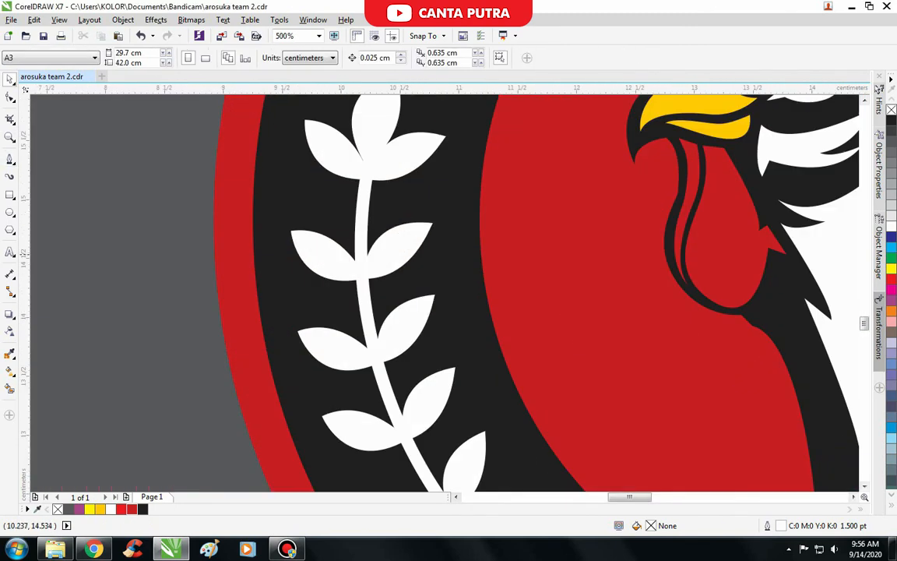
scroll(350, 226, "down", 2)
left_click_drag(356, 325, 345, 321)
Draw a white wedge about 0.11 by 0.12 cm without outline and move it over the notch at the stem's lower end.
scroll(345, 321, "up", 4)
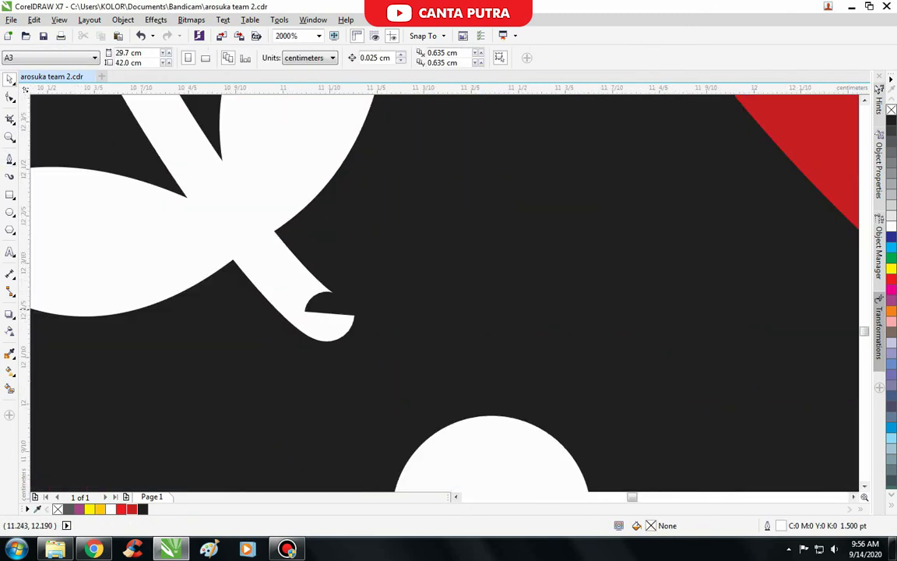
left_click(9, 159)
left_click(457, 259)
left_click(481, 315)
left_click_drag(429, 292, 146, 318)
right_click(891, 110)
key("space")
scroll(446, 294, "up", 1)
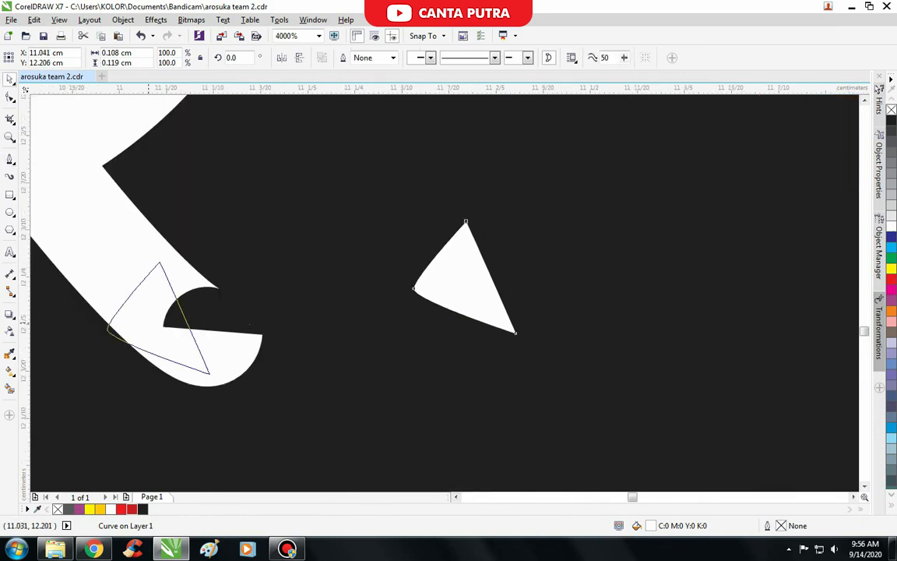
Adjust the wedge's nodes so it fills the notch and follows the stem's edge.
left_click(9, 98)
scroll(196, 323, "up", 1)
left_click_drag(237, 402, 322, 344)
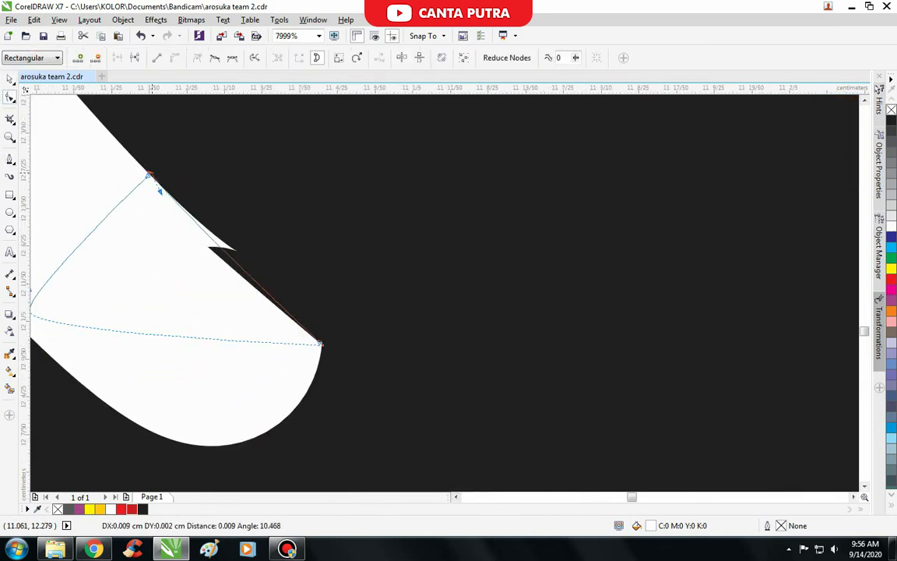
scroll(155, 179, "down", 6)
Extend the tip leaf's point upward and resize the leaf to about 0.45 by 0.83 cm.
scroll(152, 160, "up", 2)
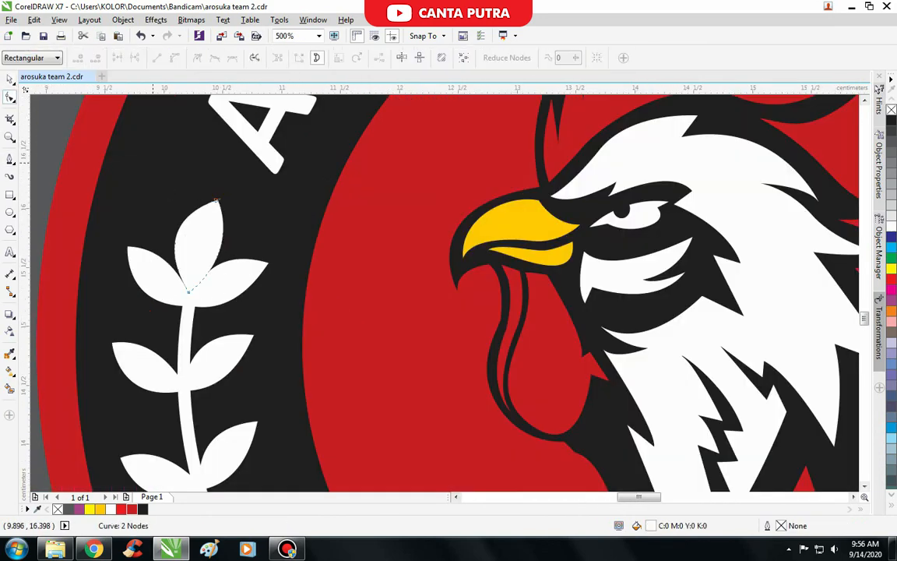
scroll(152, 162, "up", 1)
left_click_drag(279, 237, 292, 197)
scroll(296, 237, "down", 1)
scroll(296, 287, "up", 1)
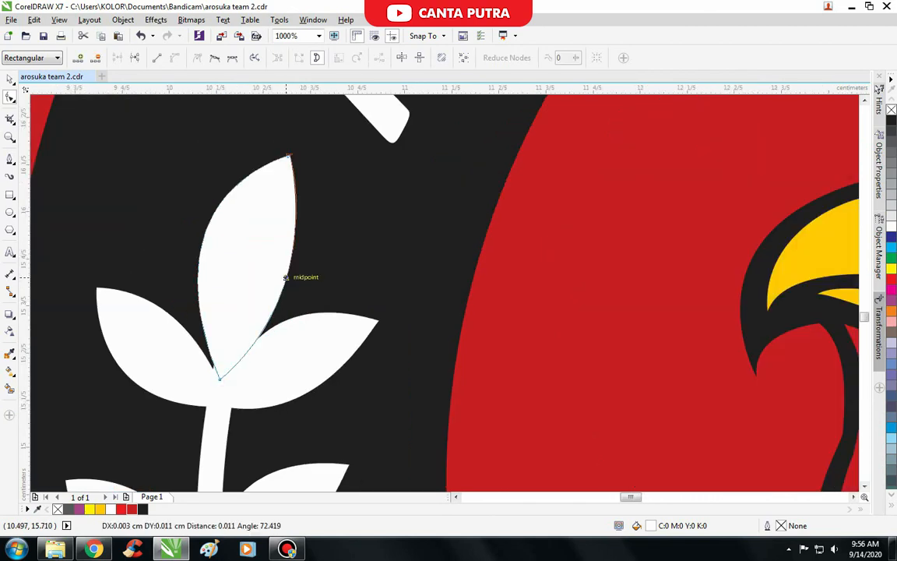
key("space")
scroll(286, 277, "down", 3)
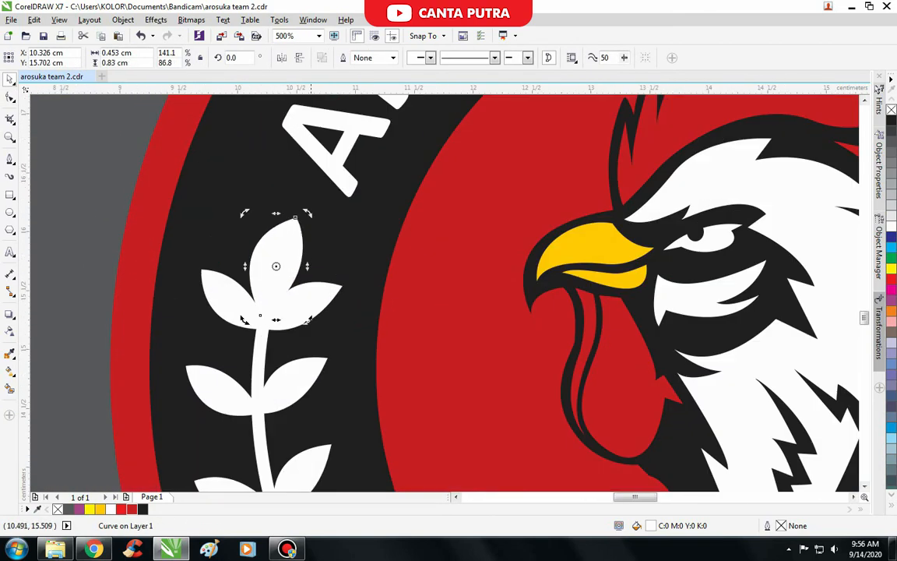
Move the tip leaf slightly down and to the left so it sits on the upper end of the branch's stem.
double_click(311, 293)
scroll(312, 290, "down", 1)
scroll(312, 368, "up", 1)
double_click(304, 308)
left_click_drag(335, 279, 317, 300)
scroll(308, 289, "down", 1)
scroll(331, 357, "up", 1)
double_click(288, 331)
scroll(309, 305, "down", 2)
scroll(293, 258, "up", 2)
left_click(292, 270)
scroll(290, 269, "down", 1)
scroll(290, 269, "up", 2)
key("Down")
key("Down")
scroll(271, 250, "down", 3)
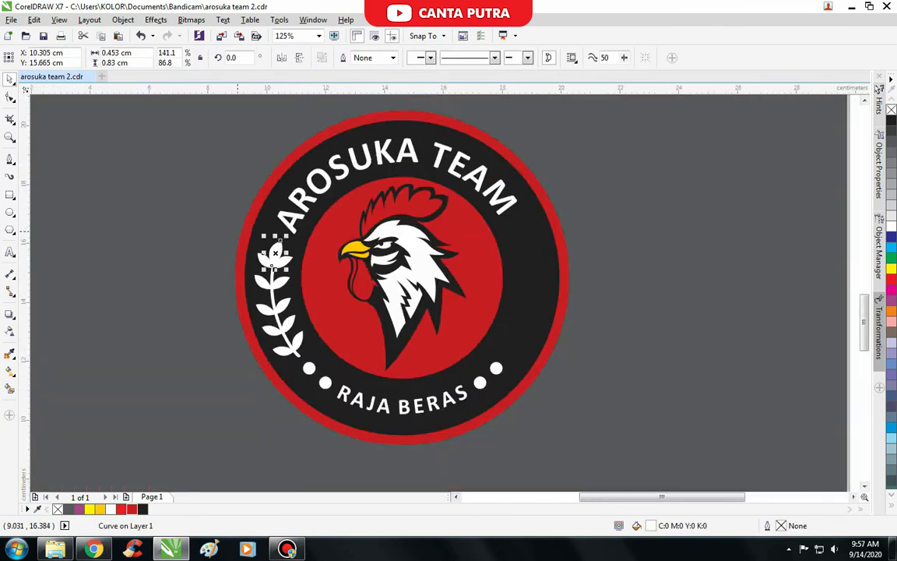
Group the eight pieces of the left leaf branch and place a horizontally mirrored copy on the right side of the black ring.
scroll(239, 232, "down", 1)
scroll(199, 269, "up", 1)
left_click_drag(226, 188, 356, 318)
left_click_drag(567, 220, 574, 220)
left_click(282, 58)
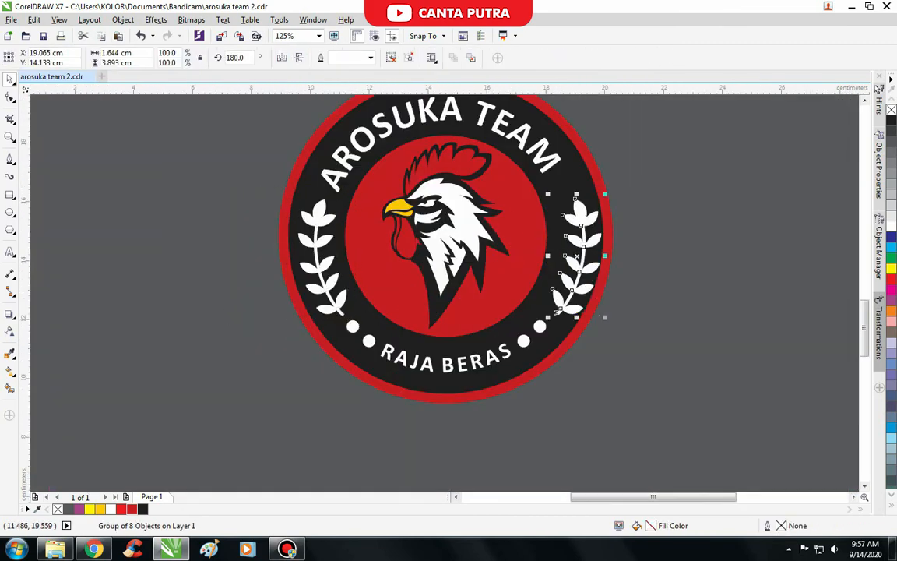
Shift the mirrored branch slightly inward to match the left one, and remove the grey background behind the logo.
scroll(600, 279, "up", 1)
left_click_drag(562, 300, 551, 300)
scroll(512, 268, "up", 1)
left_click_drag(492, 434, 485, 434)
scroll(530, 234, "down", 2)
right_click(671, 267)
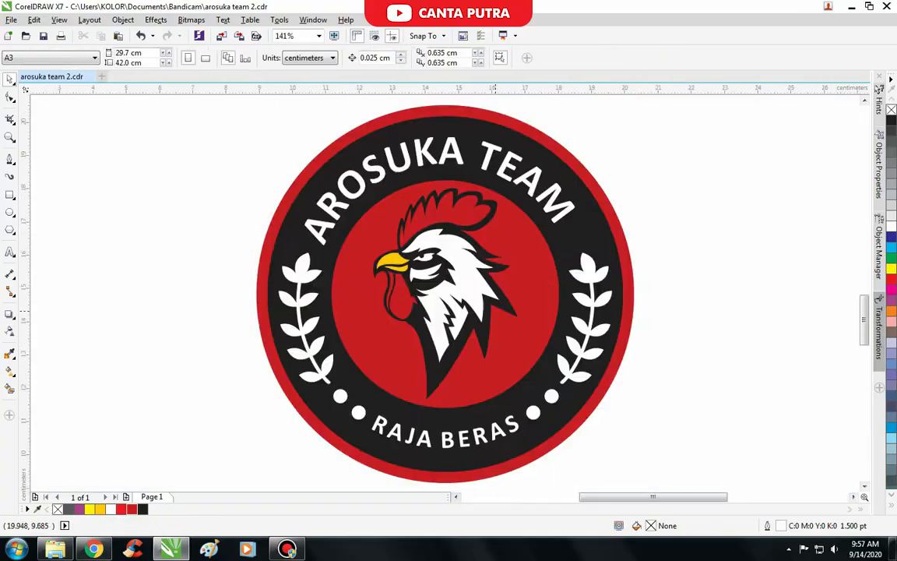